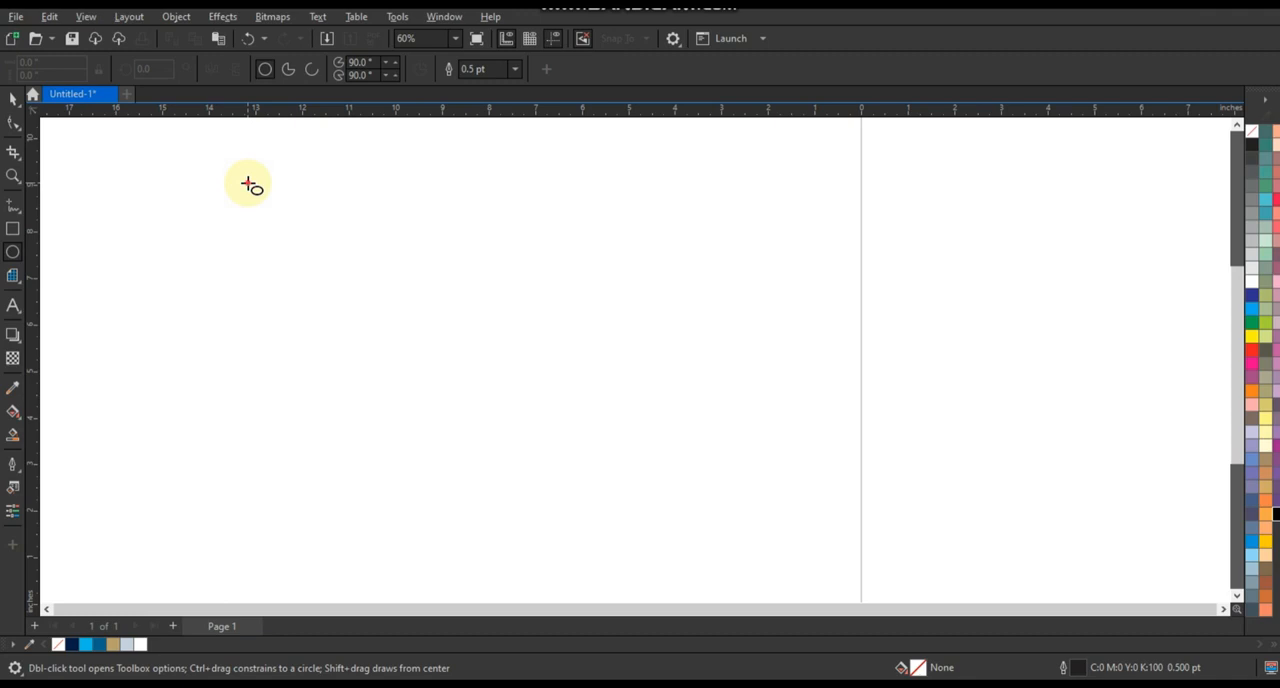
Draw a guide circle about 7.63 inches in diameter in the empty area beside the page
drag(248, 184, 438, 537)
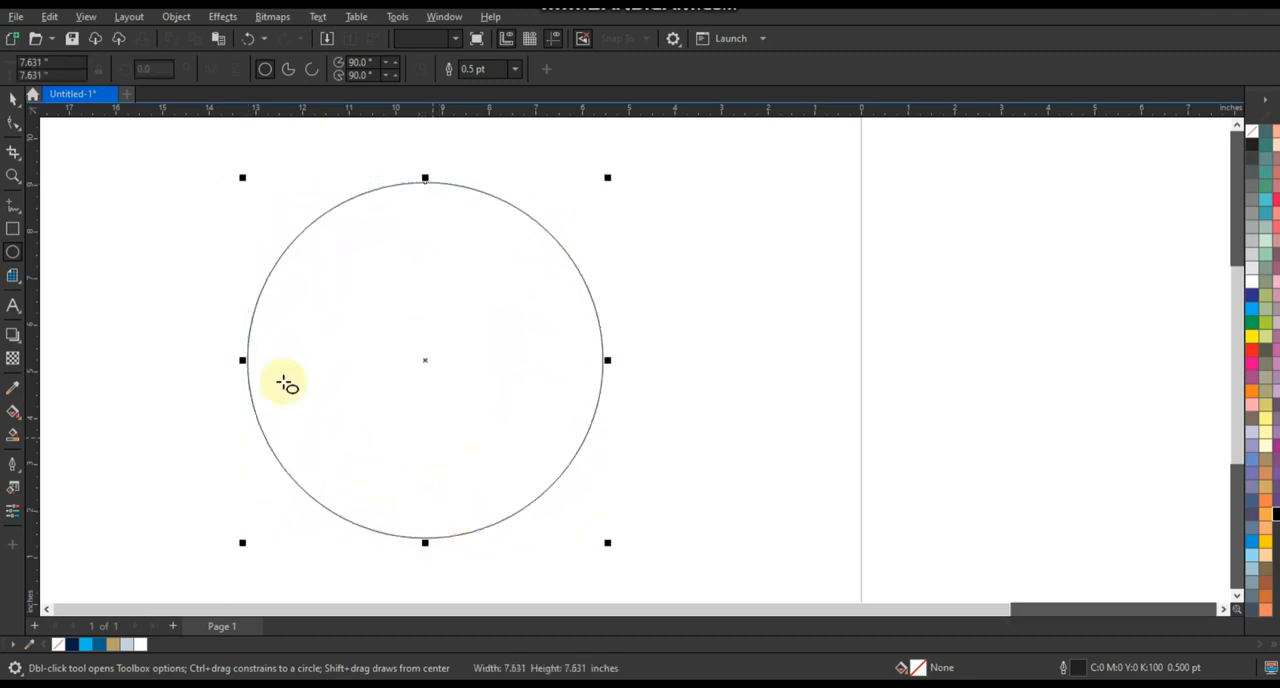
Set up the Artistic Media brush with a 0.07-inch stroke width and a tapered preset stroke, and remove the test stroke
drag(666, 346, 812, 327)
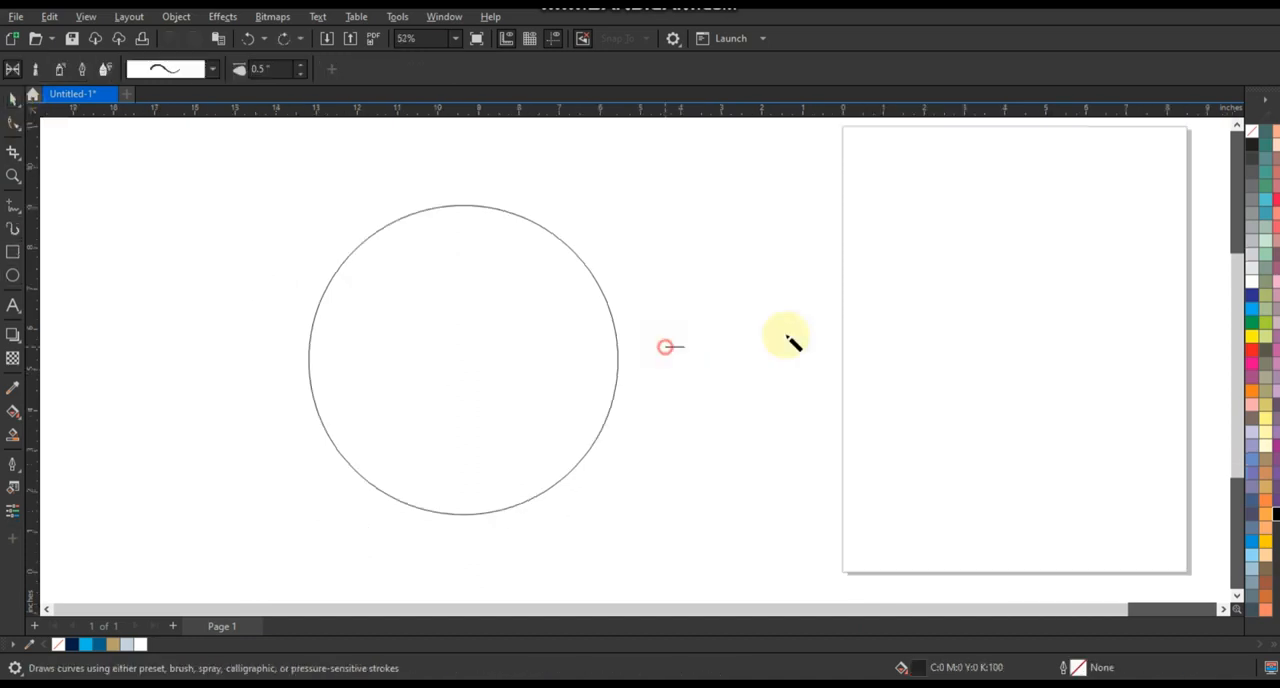
click(300, 76)
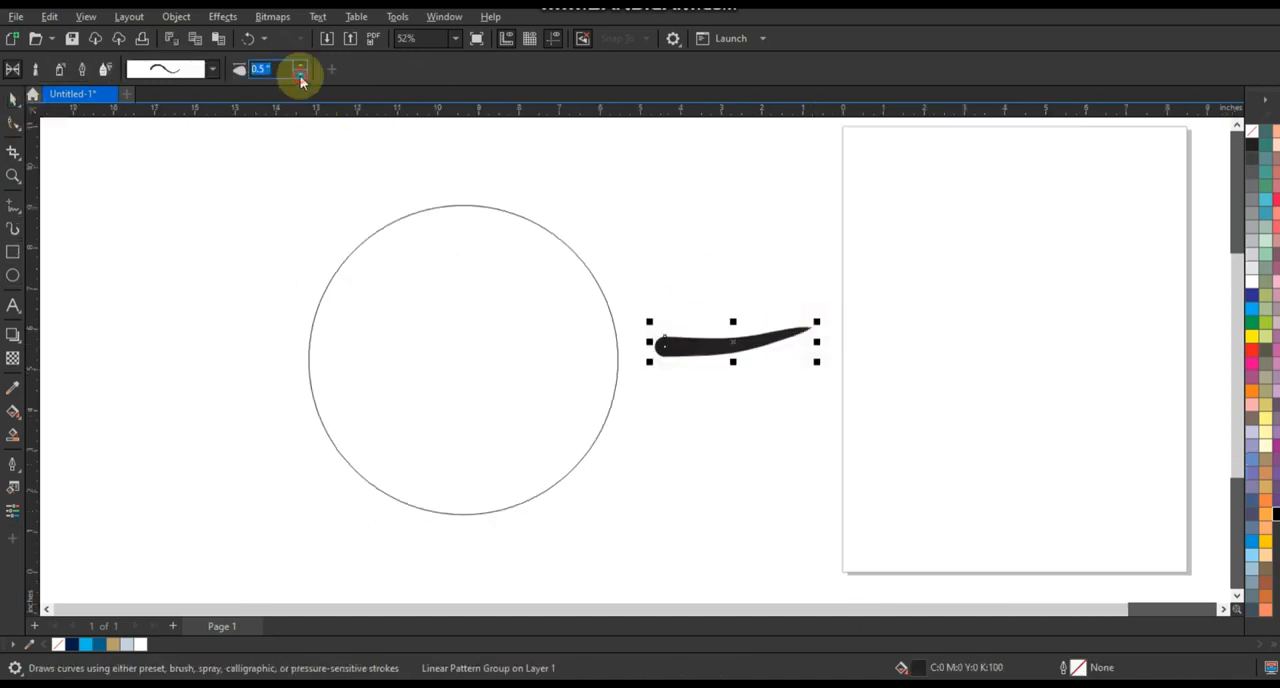
click(300, 76)
click(300, 76)
click(300, 76)
click(300, 76)
click(300, 76)
click(300, 76)
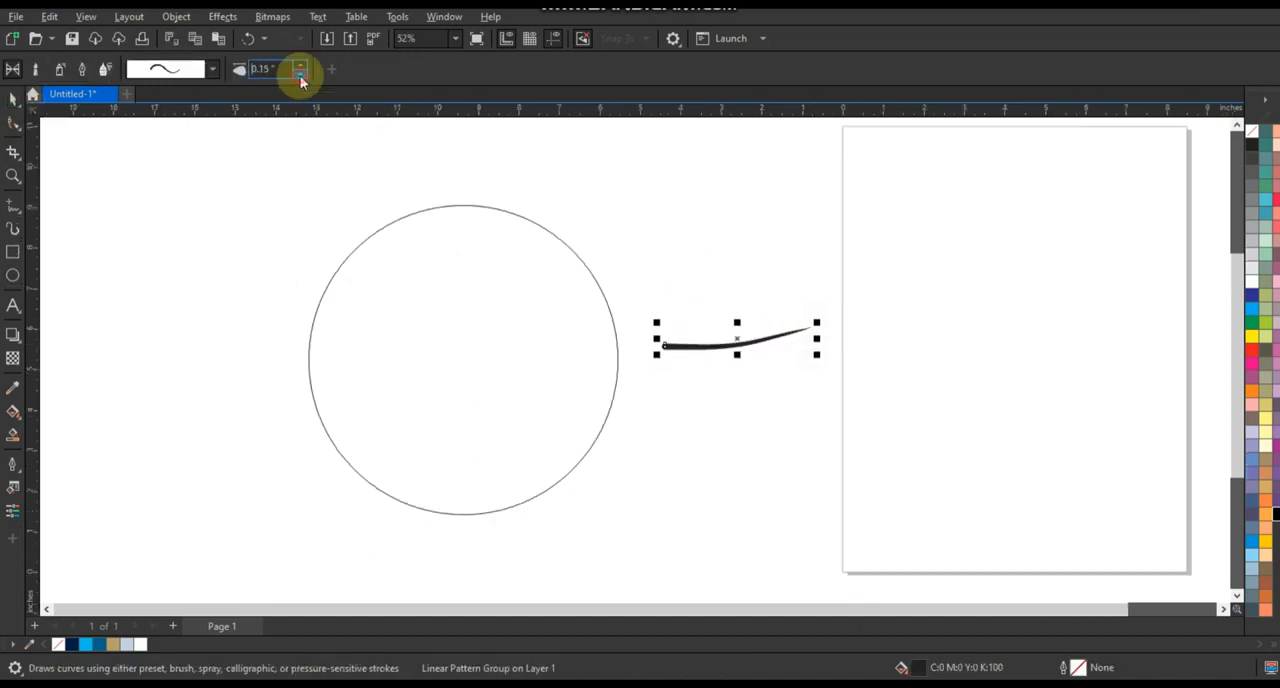
click(300, 76)
click(300, 76)
click(300, 76)
click(212, 68)
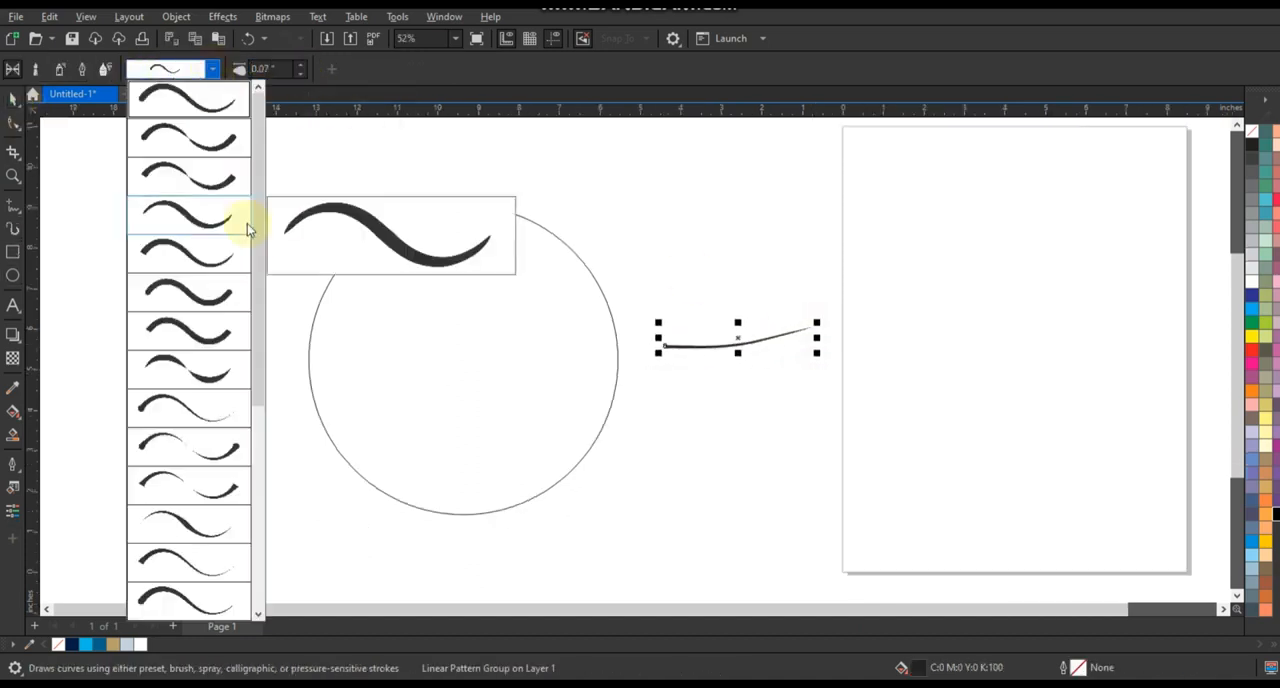
click(172, 615)
key(Delete)
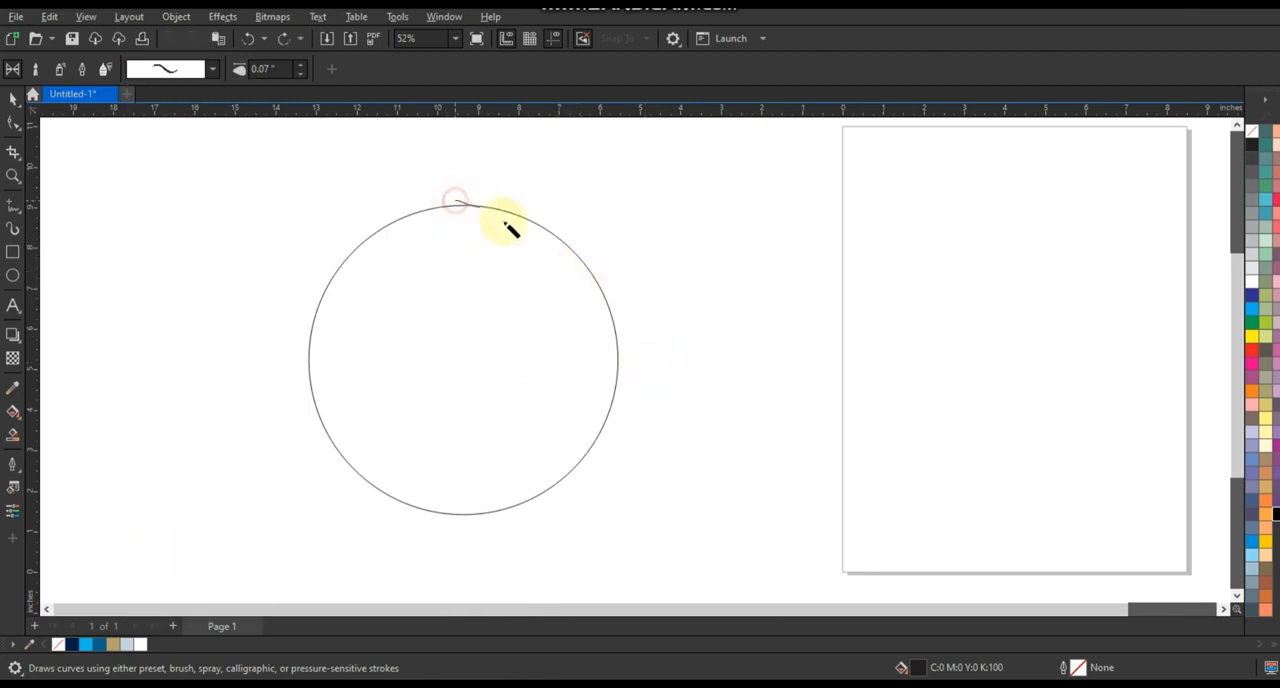
Sketch a curling wave over the circle with brush strokes for the crest, foam fingers, lower spike and sweeping water lines
mouse_move(505, 222)
mouse_down()
mouse_move(510, 307)
mouse_move(421, 289)
mouse_move(427, 350)
mouse_move(479, 376)
mouse_move(566, 386)
mouse_move(620, 342)
mouse_up()
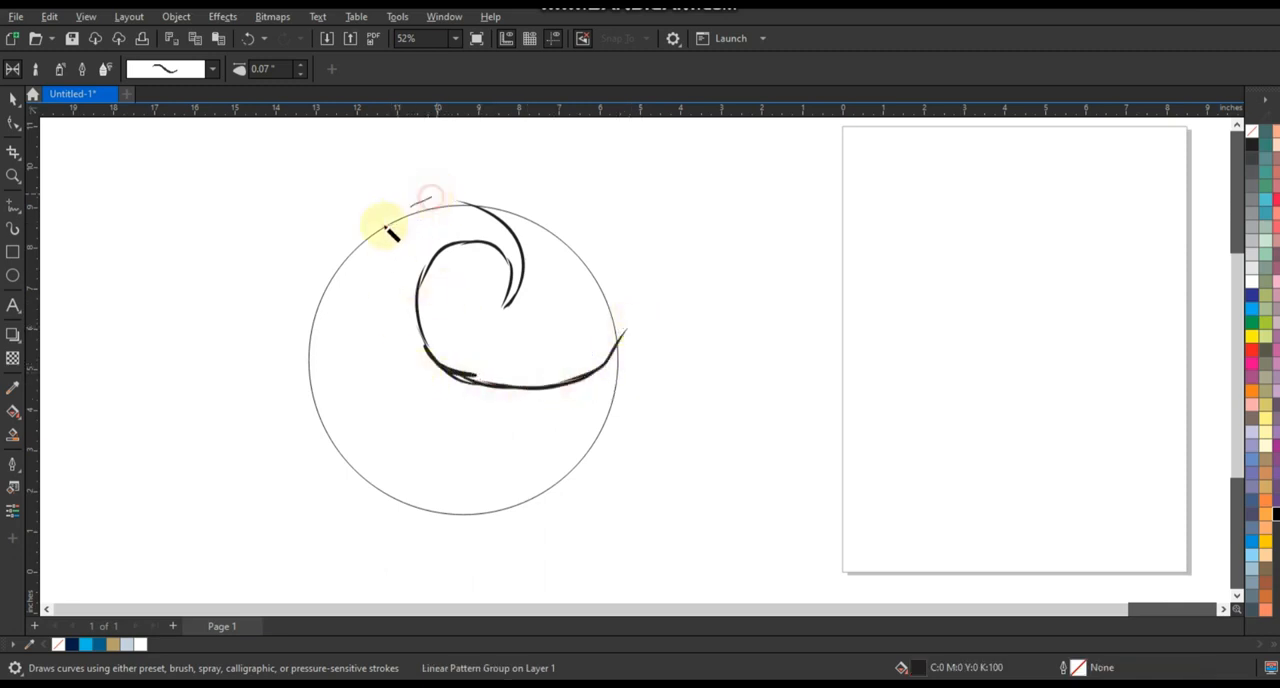
mouse_move(386, 228)
mouse_down()
mouse_move(363, 361)
mouse_move(393, 278)
mouse_up()
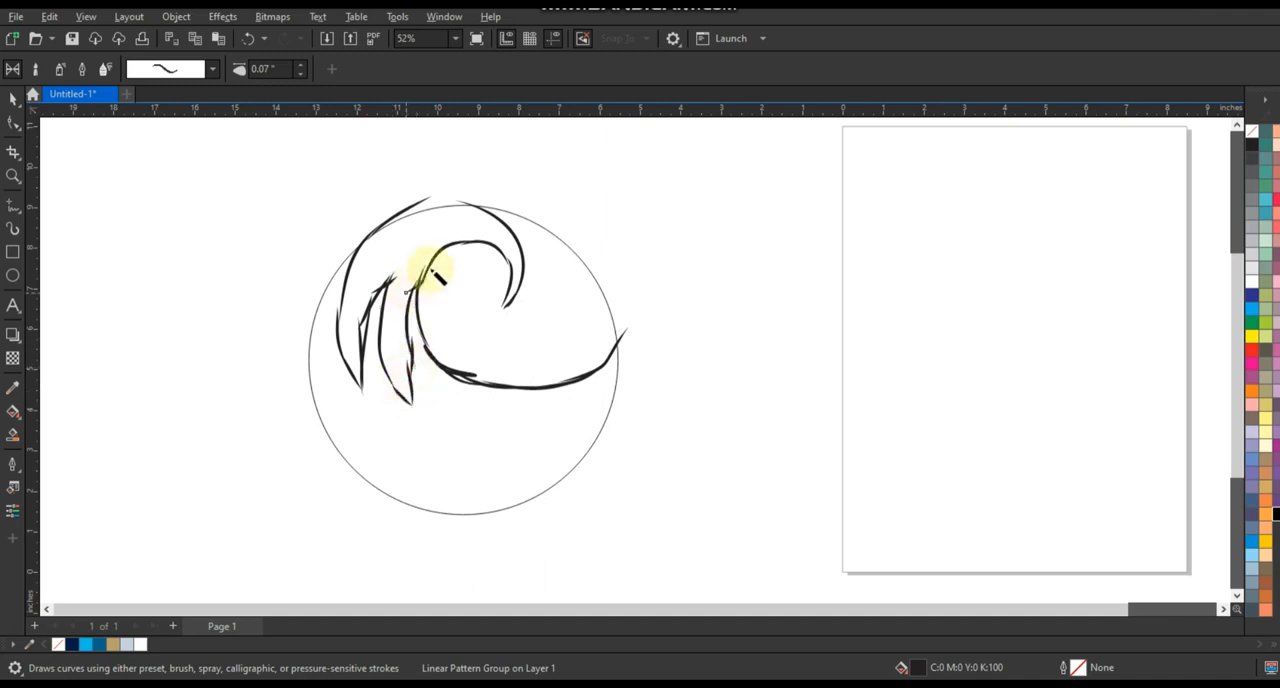
scroll(413, 393, up, 2)
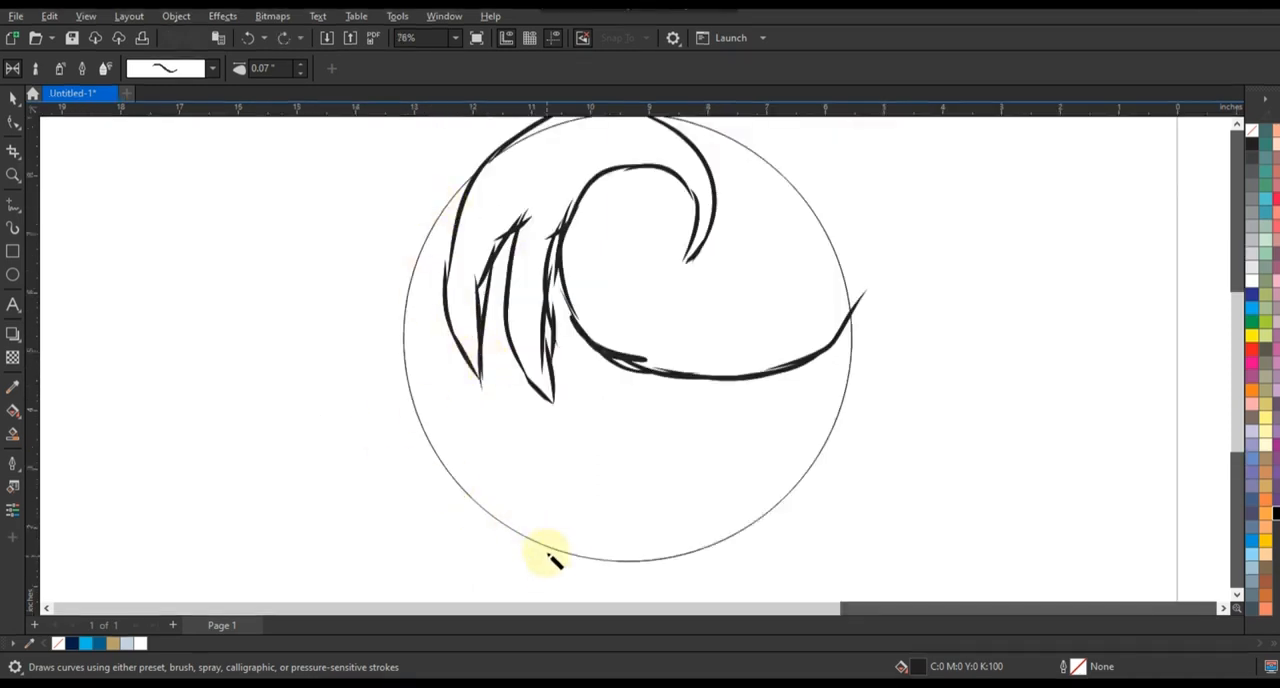
drag(550, 555, 512, 449)
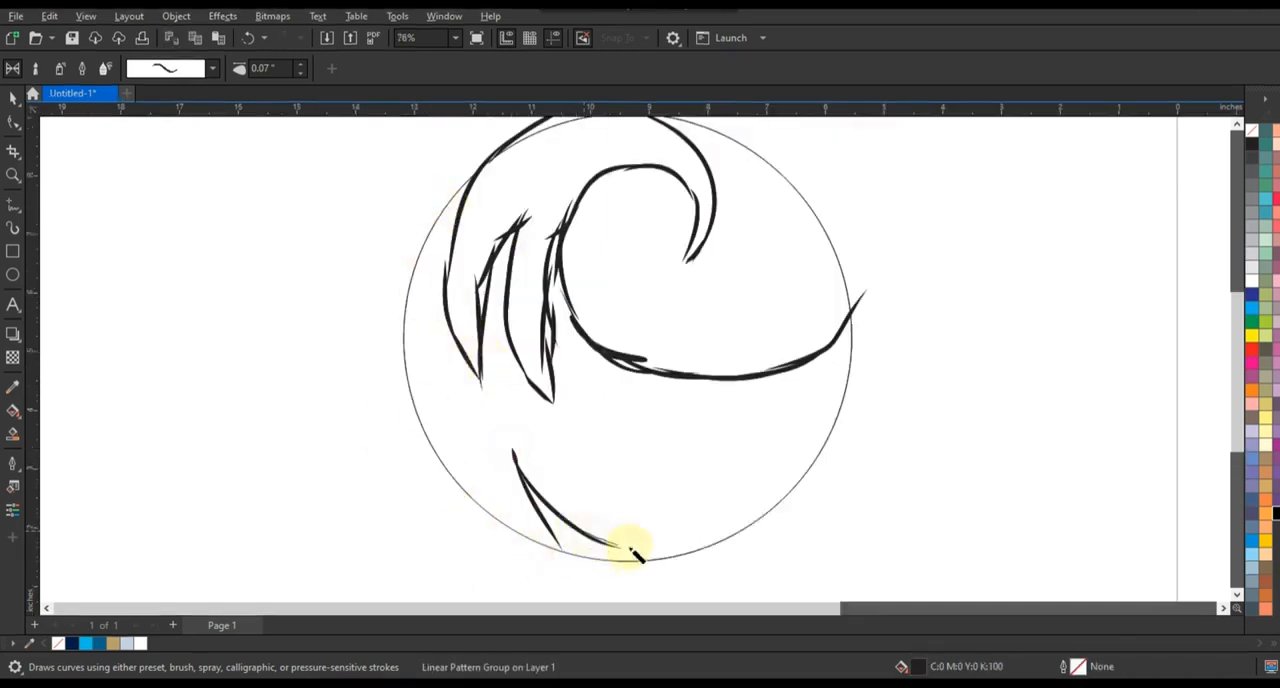
mouse_move(588, 462)
mouse_down()
mouse_move(560, 278)
mouse_move(645, 528)
mouse_up()
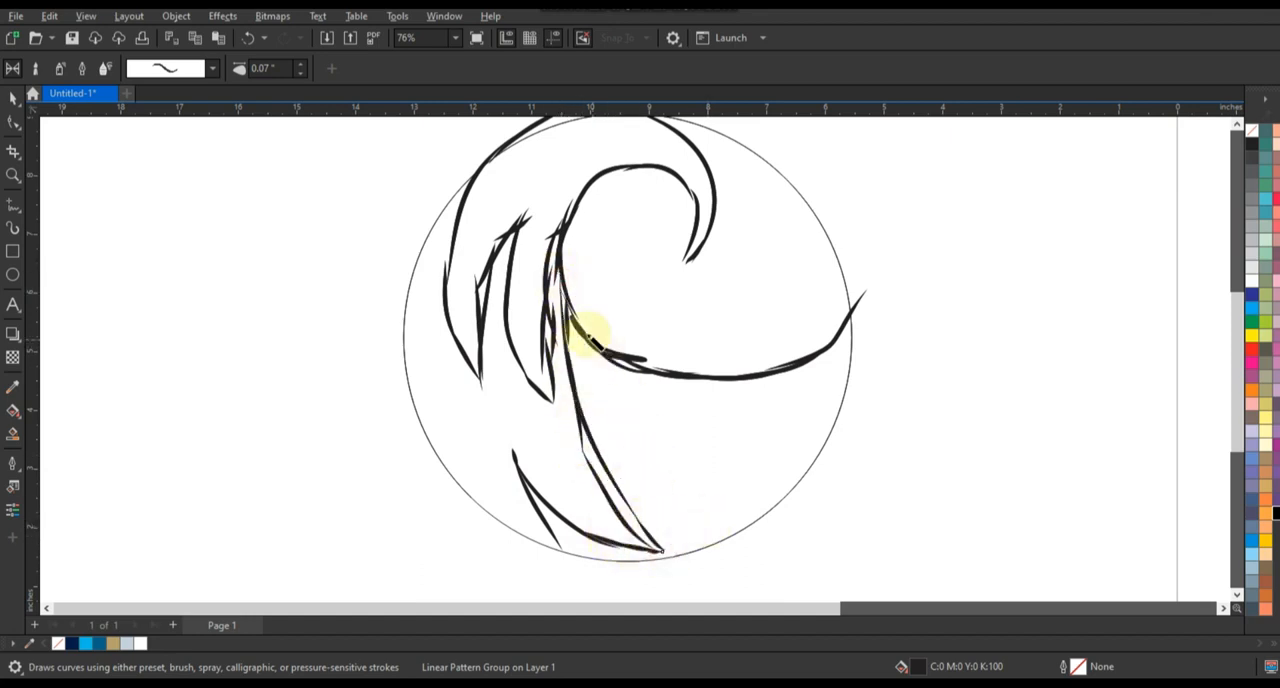
mouse_move(582, 336)
mouse_down()
mouse_move(707, 459)
mouse_move(830, 490)
mouse_up()
drag(795, 428, 588, 340)
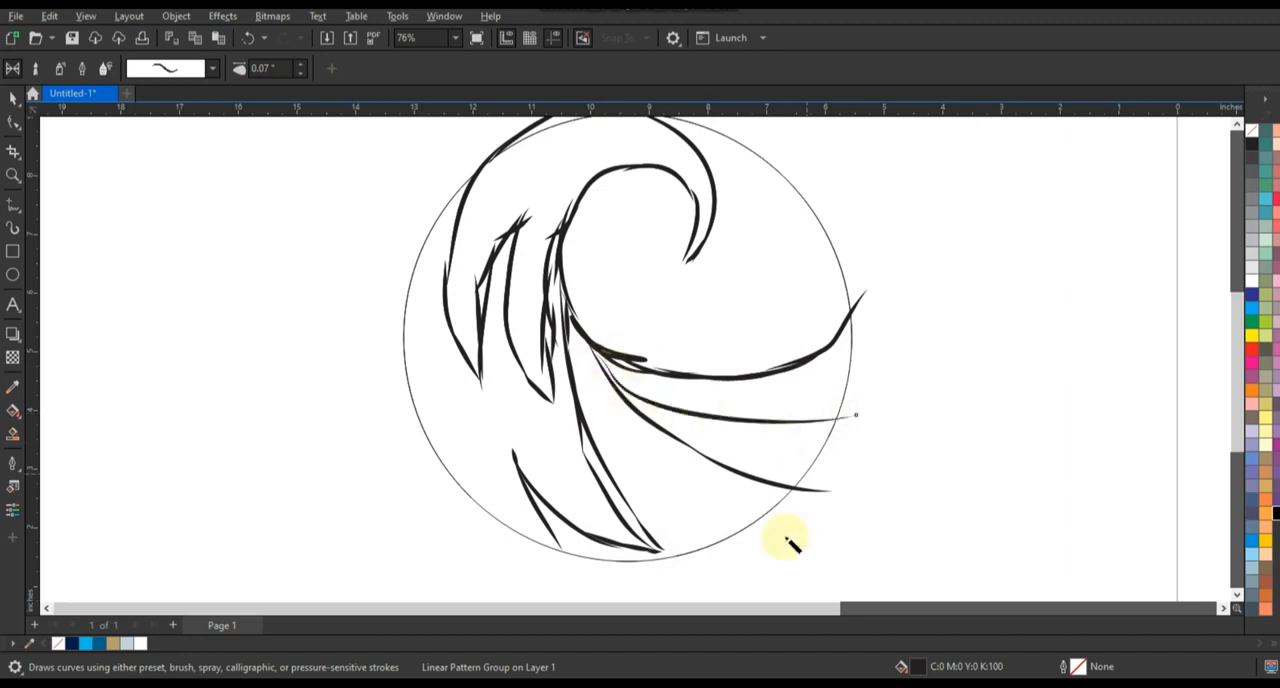
Convert the circle and all sketch strokes together into a grayscale 300 dpi bitmap
scroll(641, 515, down, 2)
scroll(460, 430, down, 1)
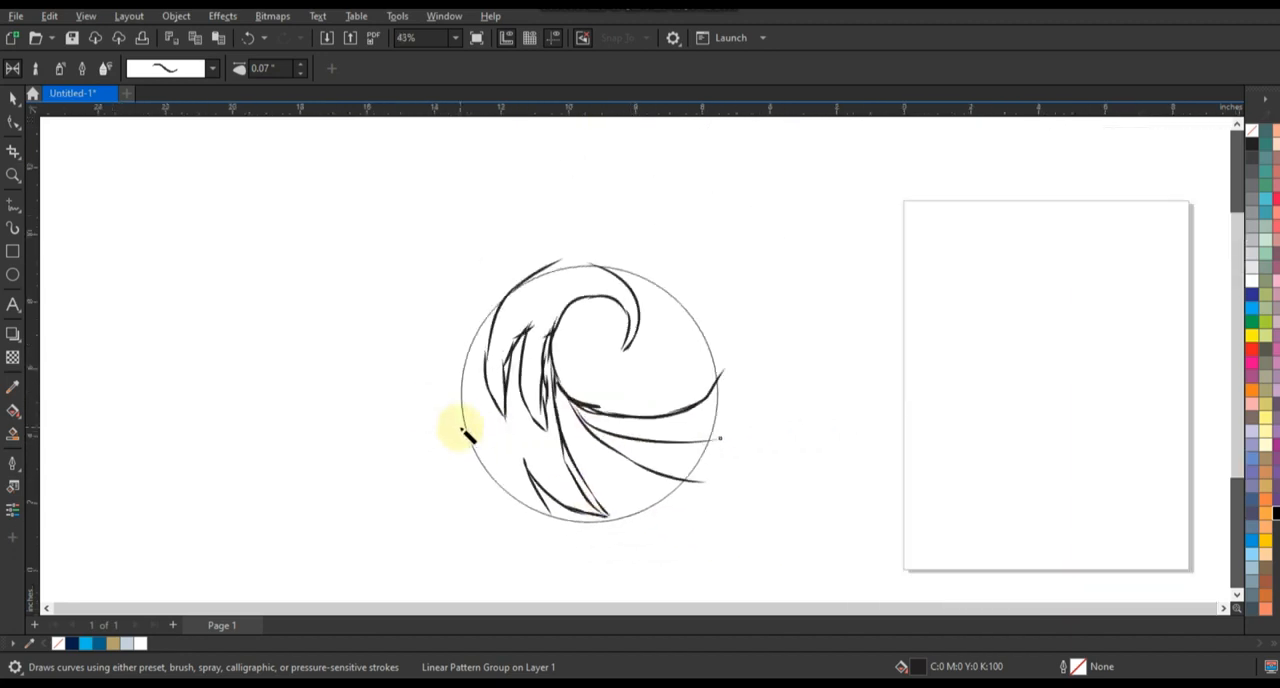
click(14, 100)
click(691, 365)
drag(761, 247, 357, 546)
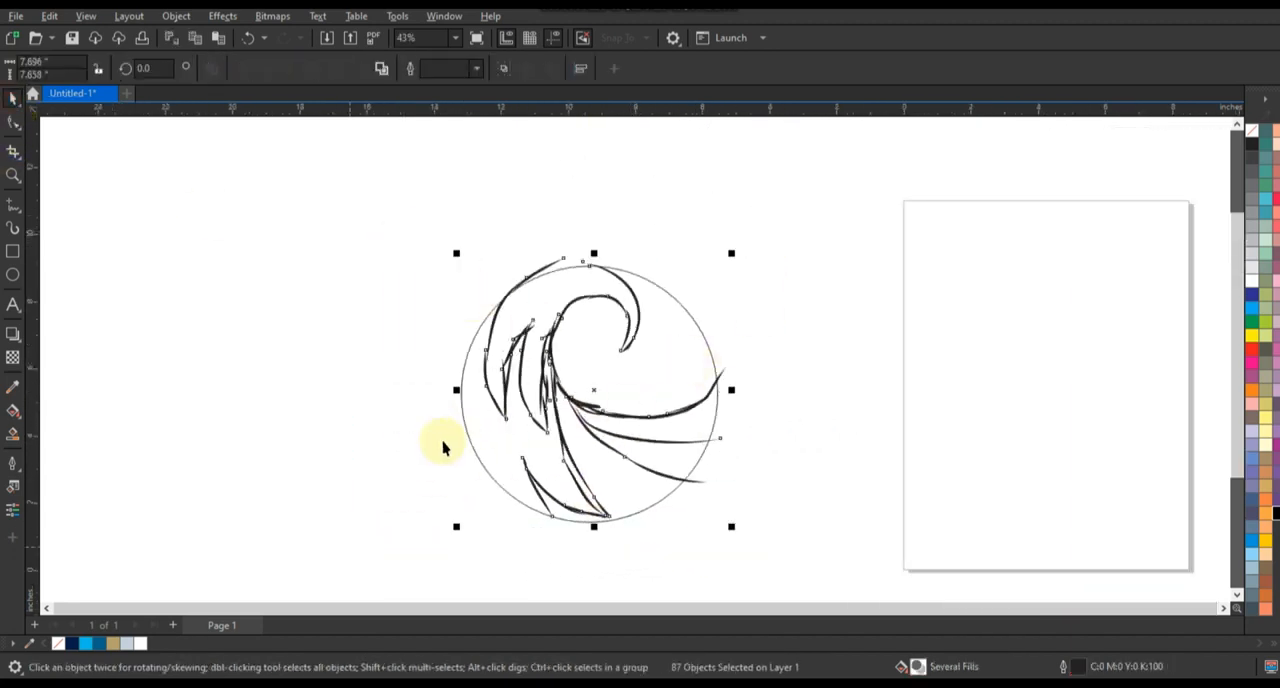
key(shift+F2)
click(268, 17)
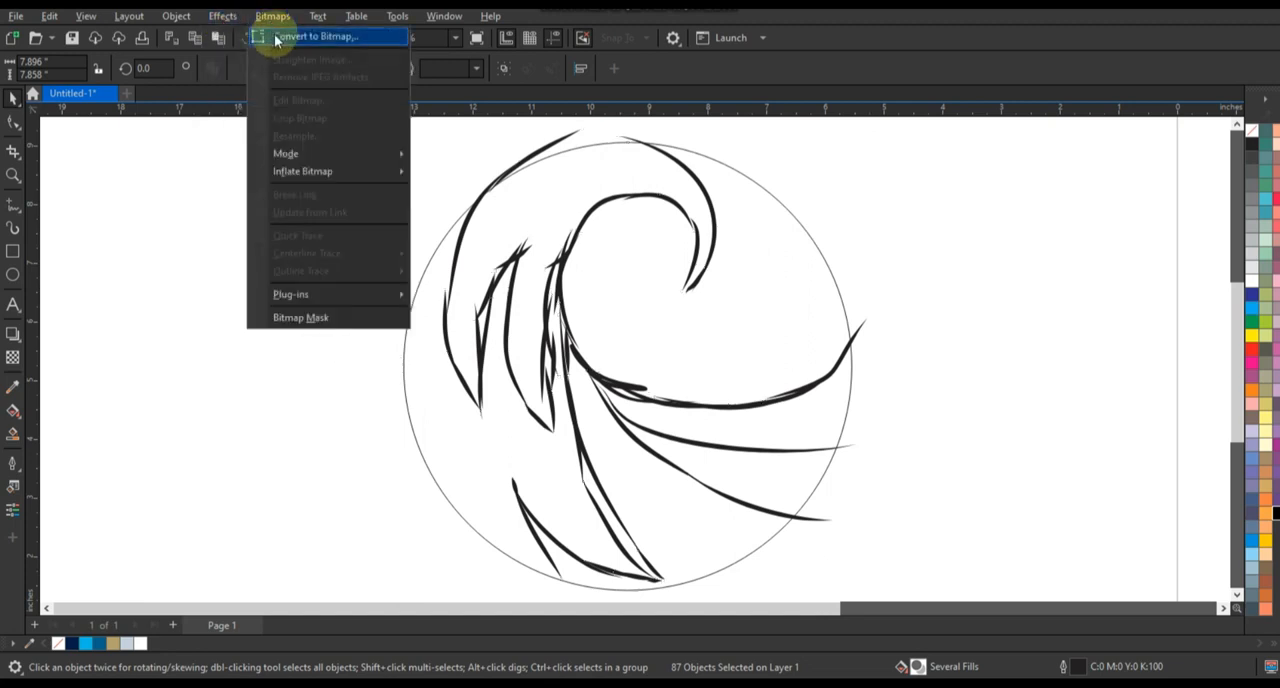
click(278, 36)
click(657, 296)
click(740, 335)
click(664, 431)
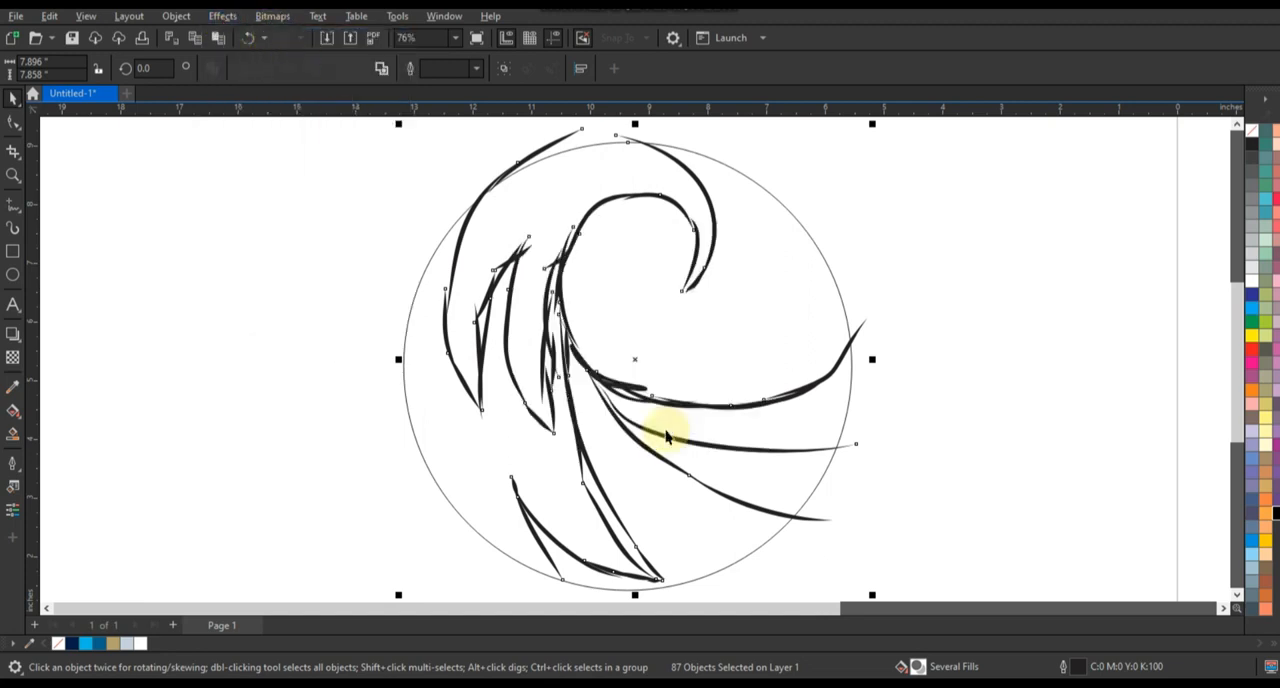
Apply a uniform transparency to the wave sketch bitmap so that it serves as a faint tracing guide
click(12, 357)
scroll(683, 525, down, 1)
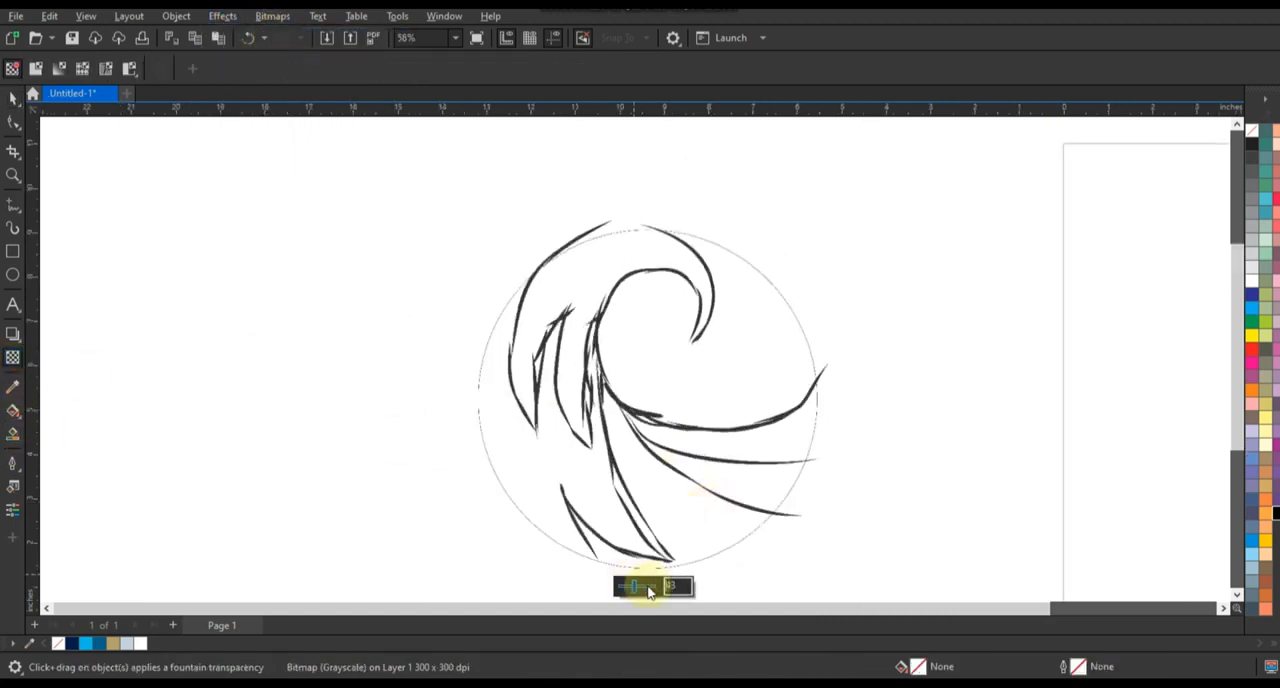
drag(634, 587, 648, 588)
click(14, 100)
click(315, 343)
scroll(315, 343, down, 1)
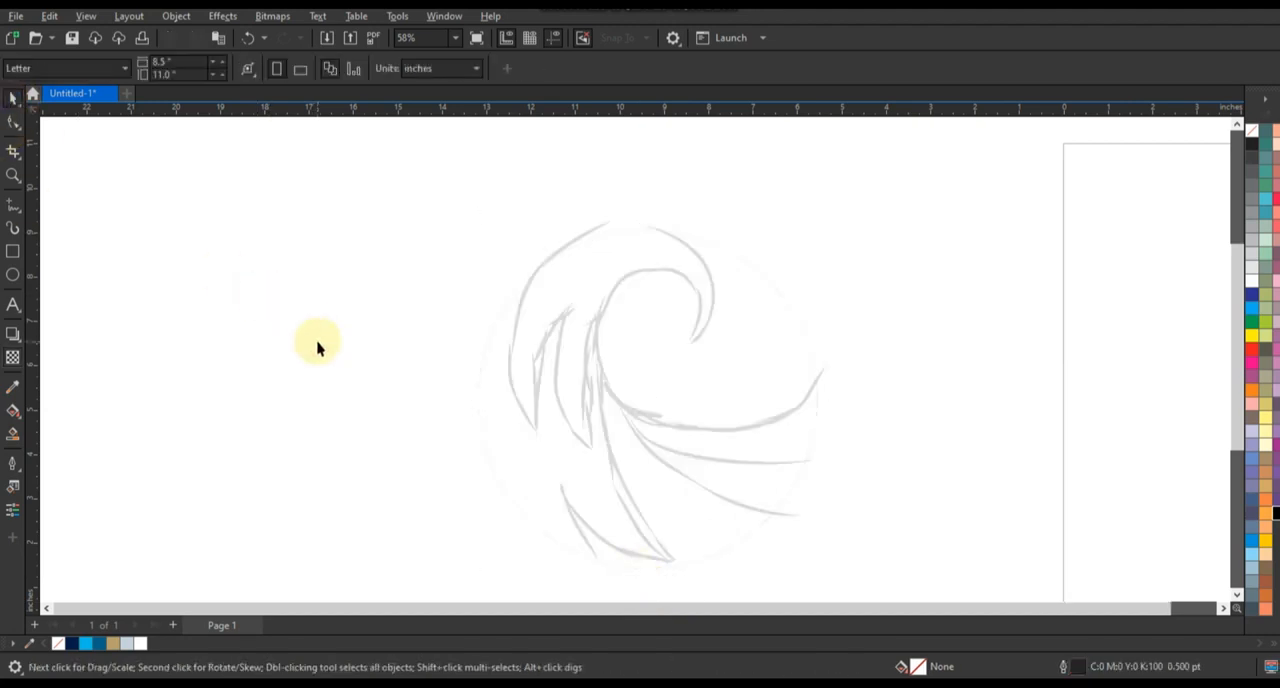
Draw a circle about 7.05 inches in diameter over the faded sketch and set its outline to 4 pt
drag(337, 201, 835, 563)
scroll(729, 471, up, 2)
click(12, 275)
scroll(451, 277, down, 1)
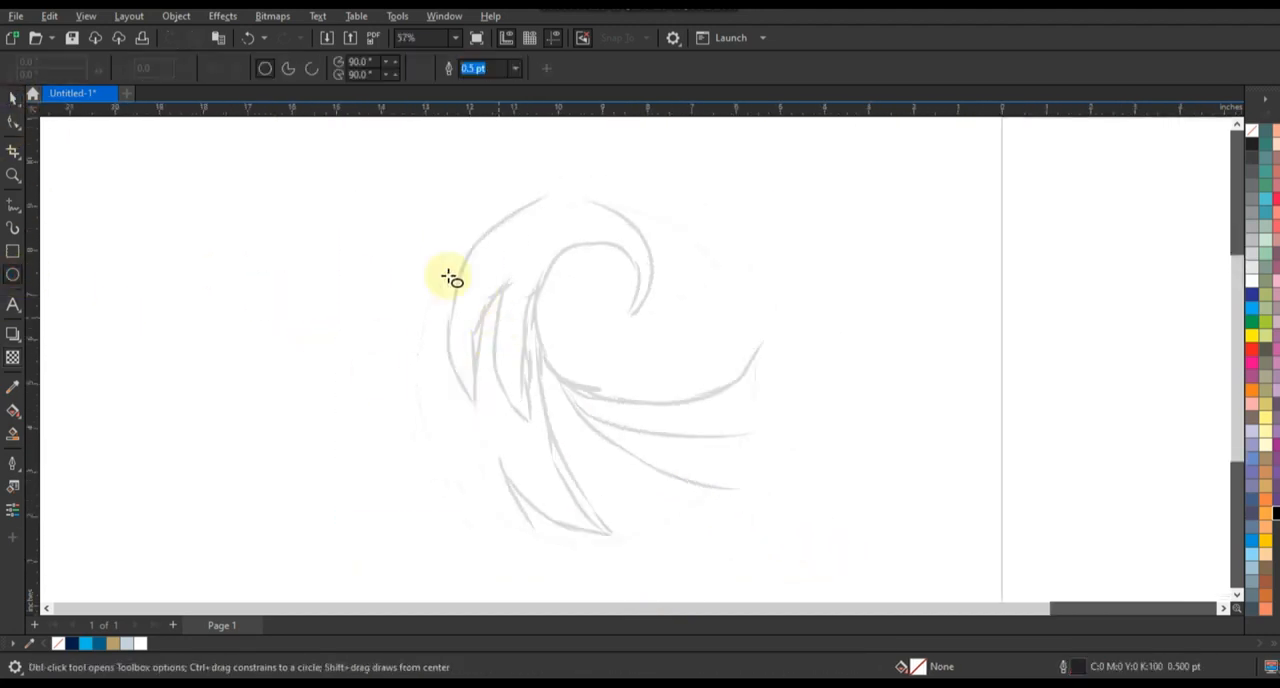
drag(424, 229, 521, 325)
drag(533, 420, 623, 540)
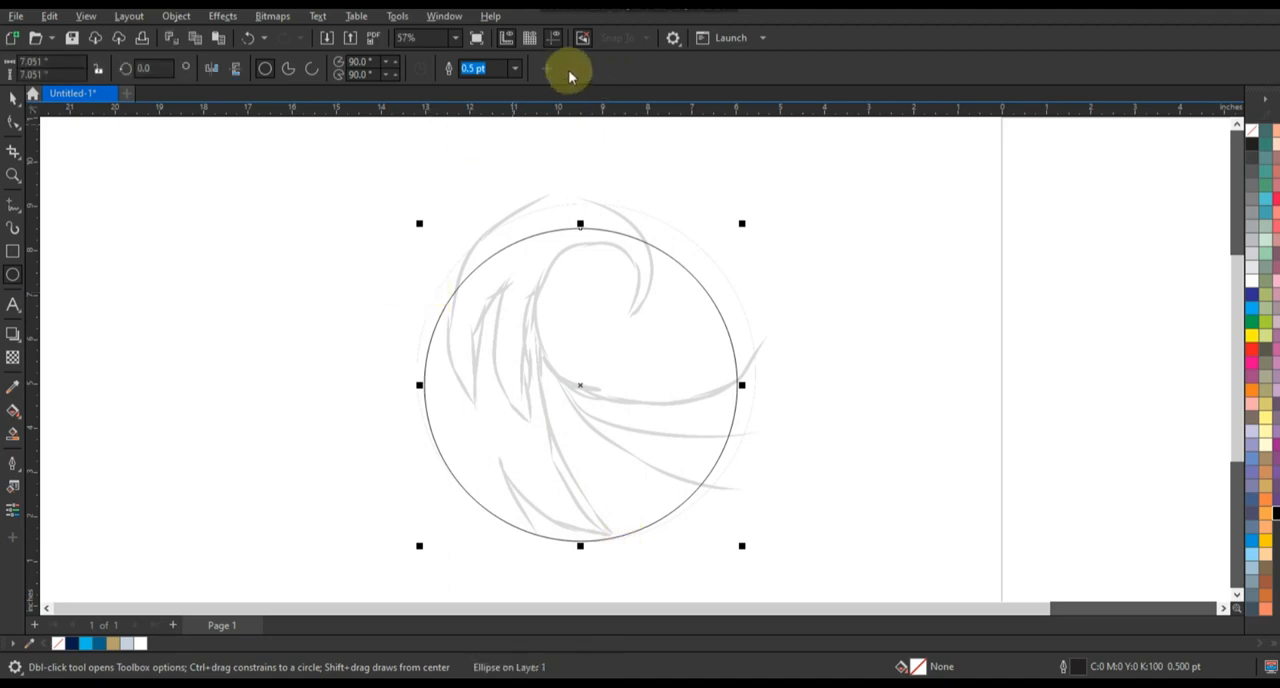
click(514, 68)
click(489, 181)
Enlarge the circle to about 7.52 inches so that it matches the faint circle in the sketch
click(13, 97)
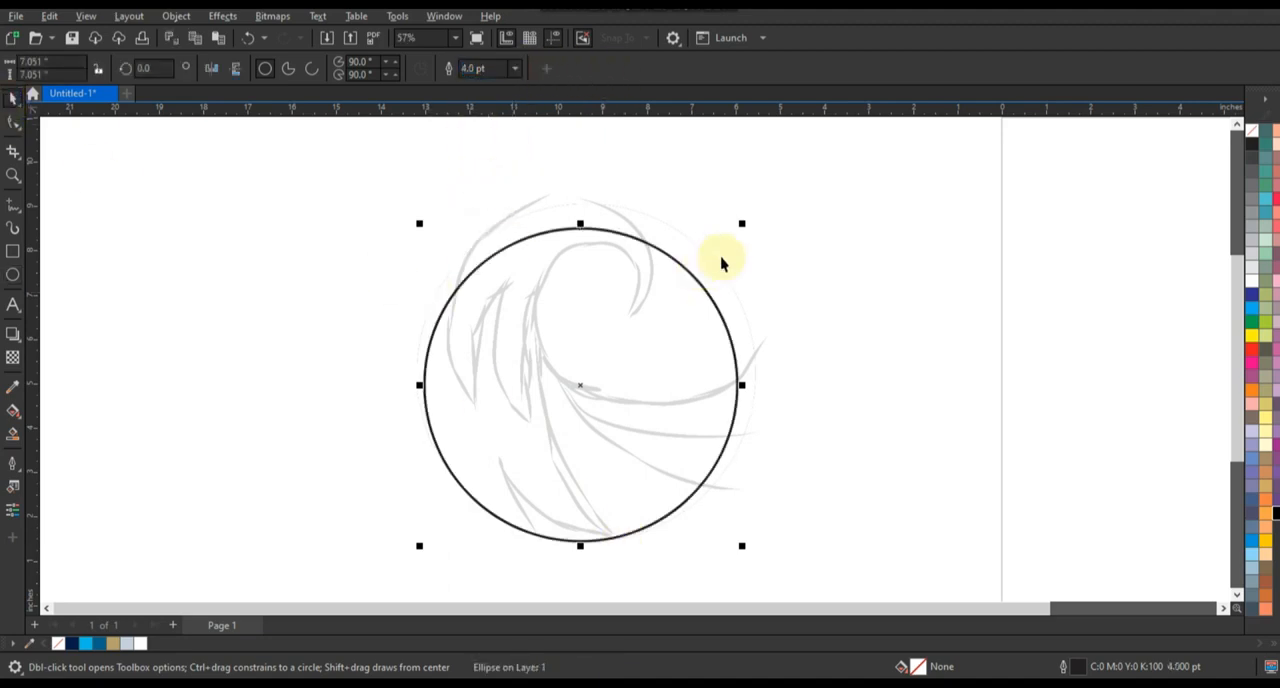
drag(741, 223, 757, 204)
drag(420, 209, 414, 202)
click(300, 262)
Draw a connected three-segment Freehand line from the wave crest through its tip and inner bend to the circle's edge, with a 3 pt outline
click(13, 175)
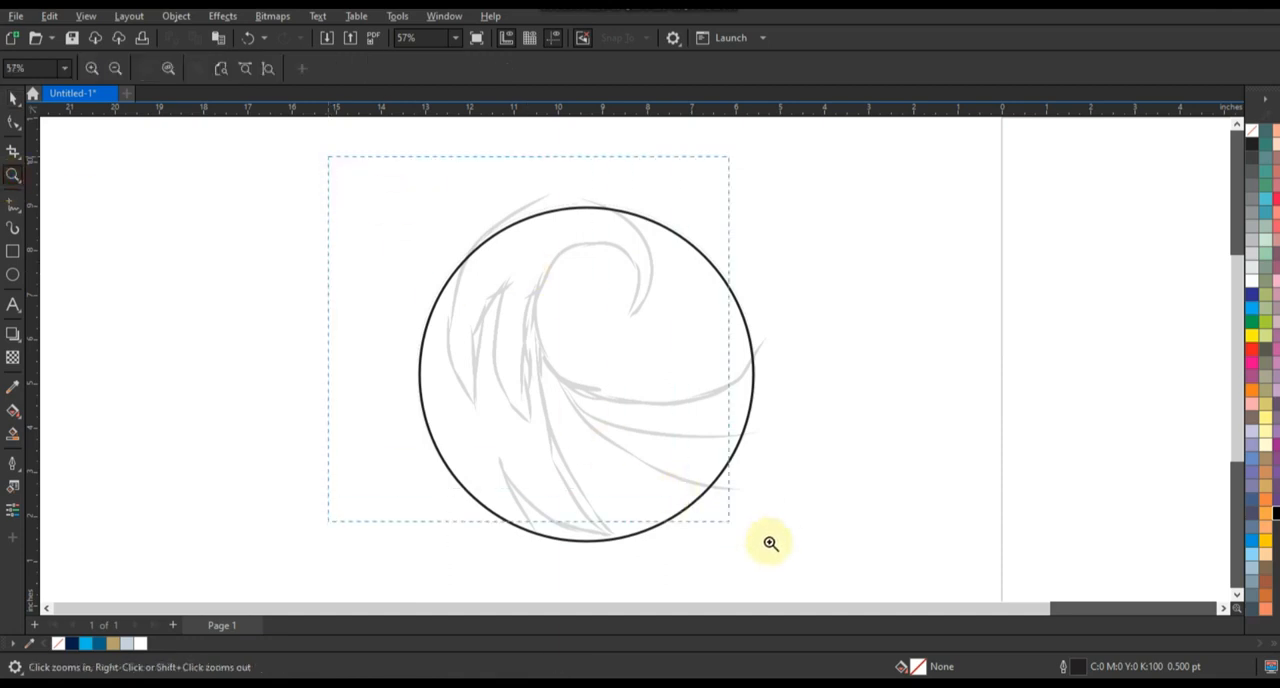
drag(770, 543, 843, 554)
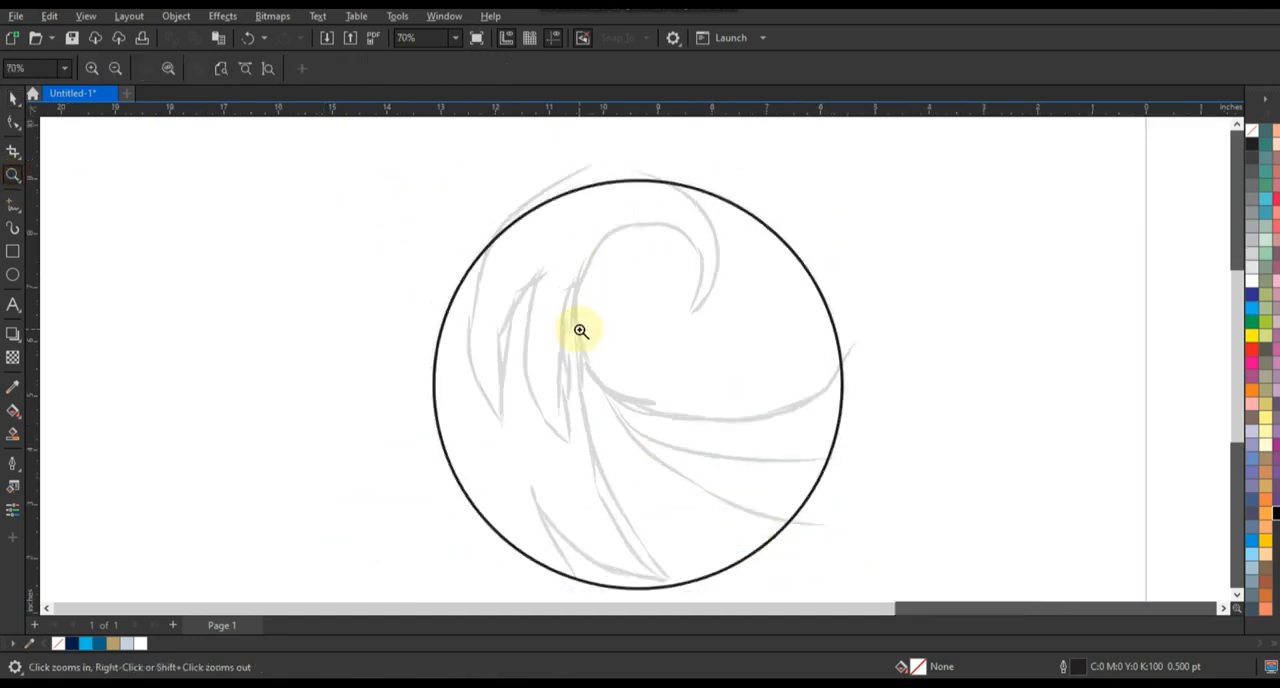
click(11, 207)
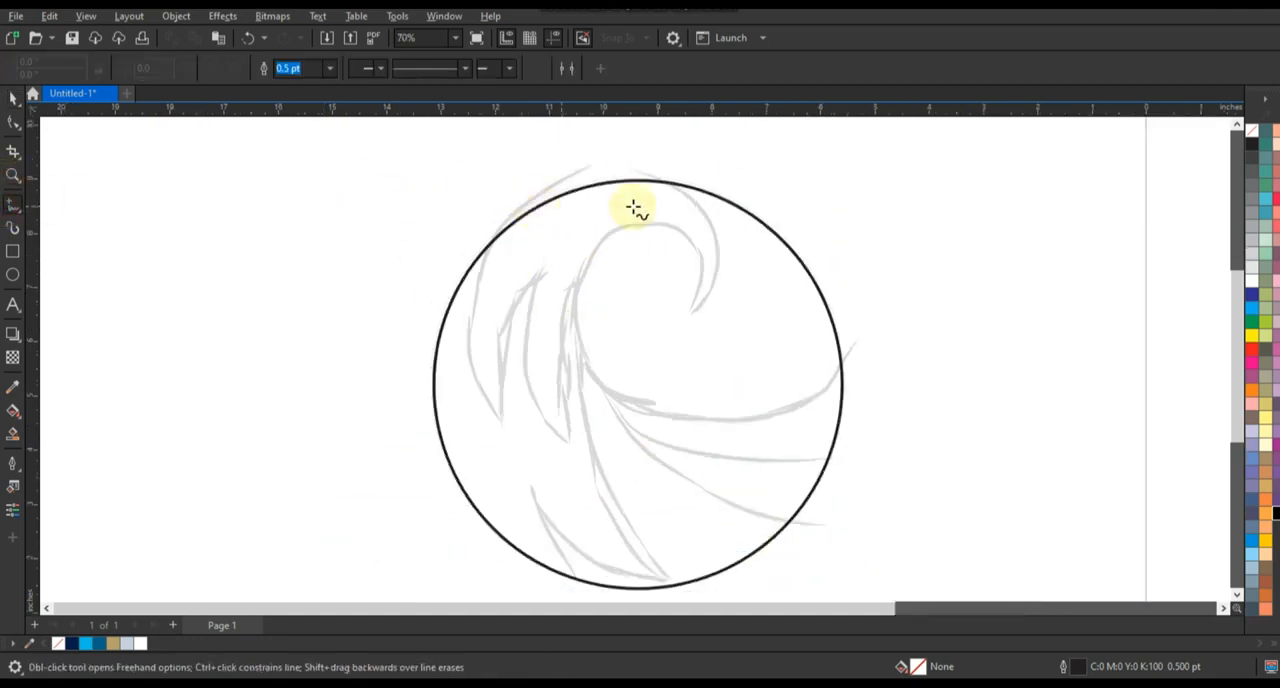
double_click(692, 313)
double_click(573, 323)
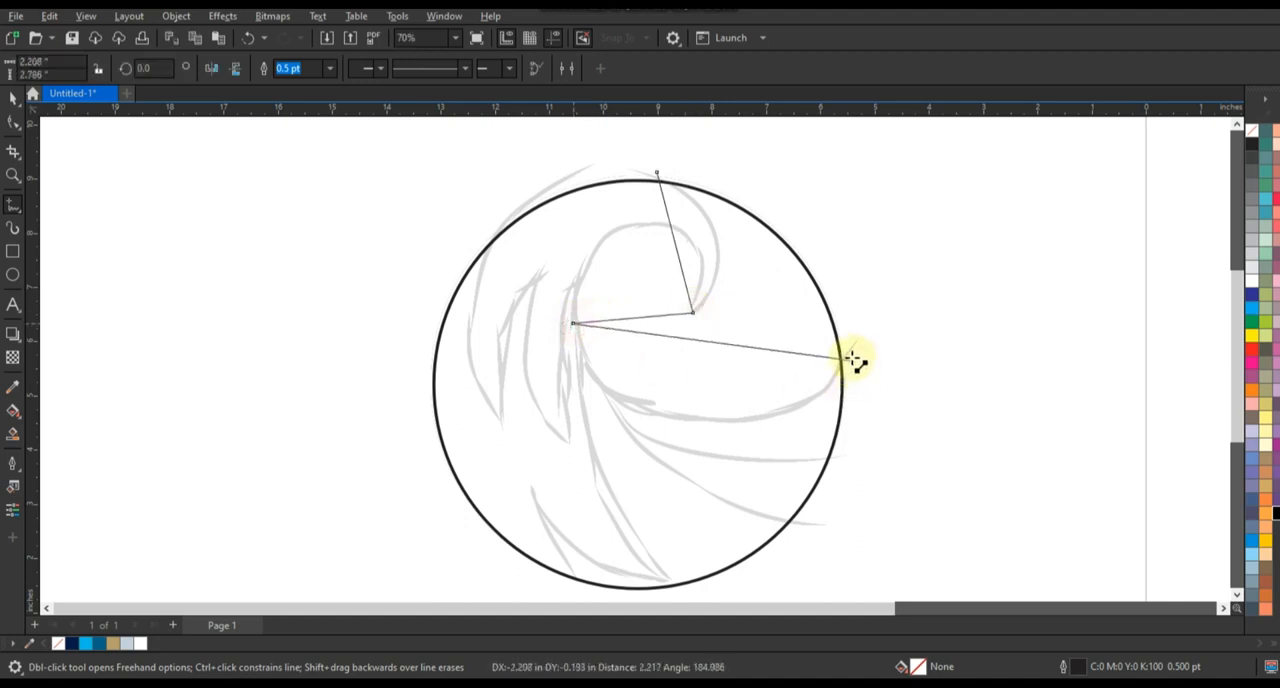
click(851, 357)
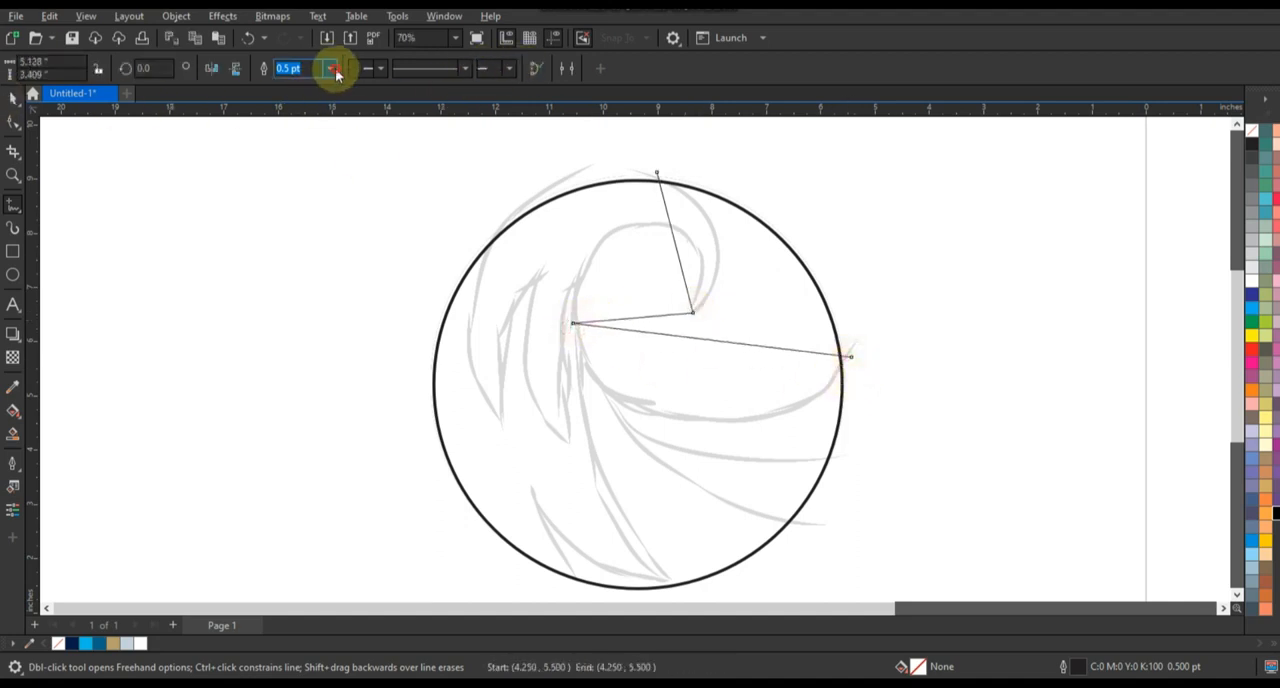
click(336, 74)
click(306, 160)
Convert all segments of the wave's straight-line path to curves with the Shape tool
click(13, 121)
click(670, 318)
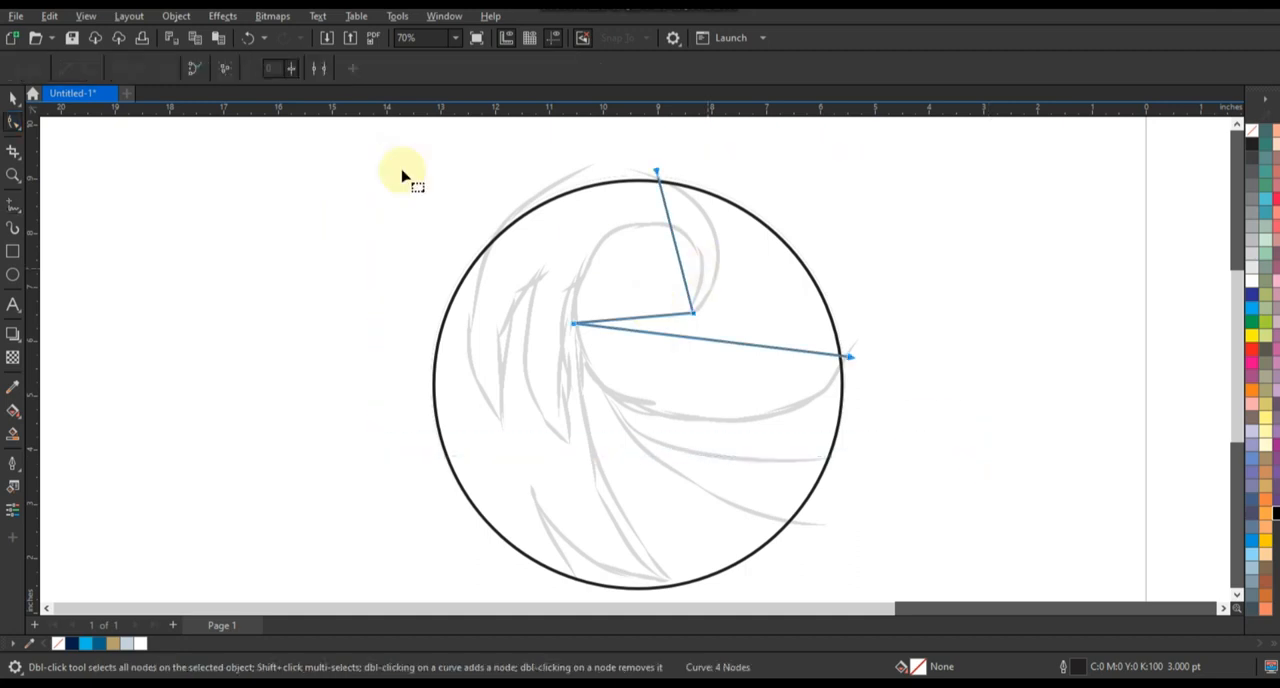
click(194, 69)
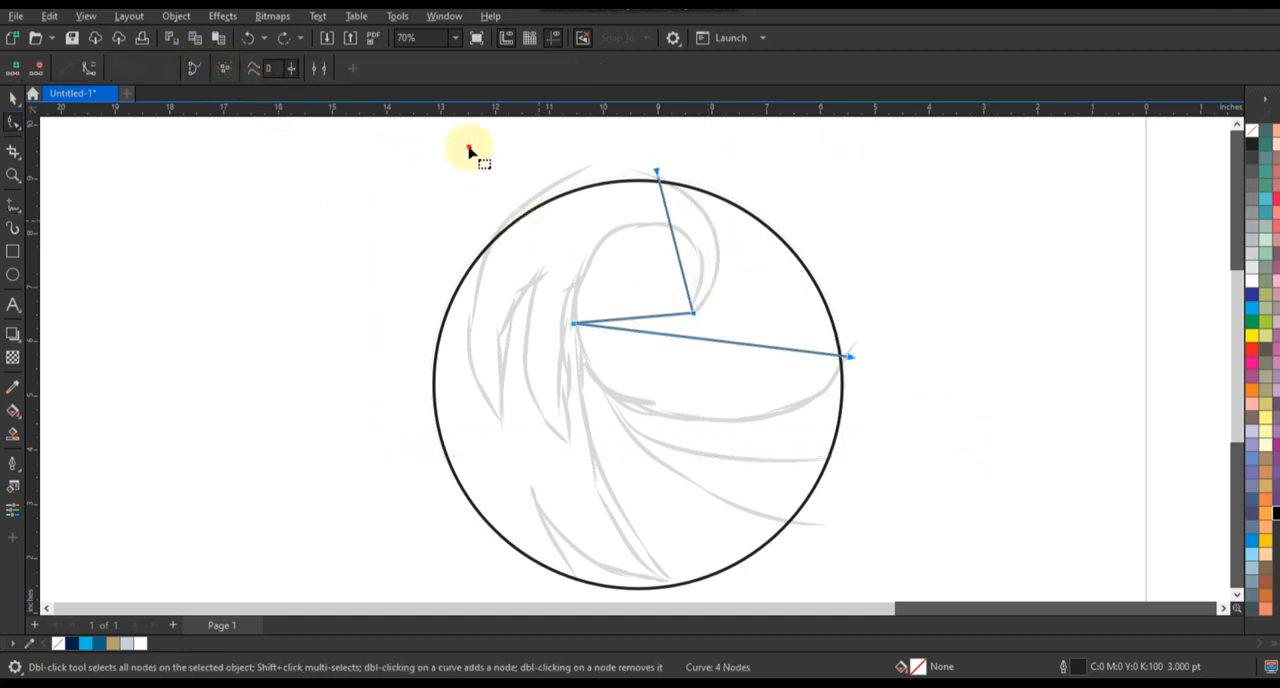
drag(469, 149, 923, 429)
click(91, 68)
click(611, 176)
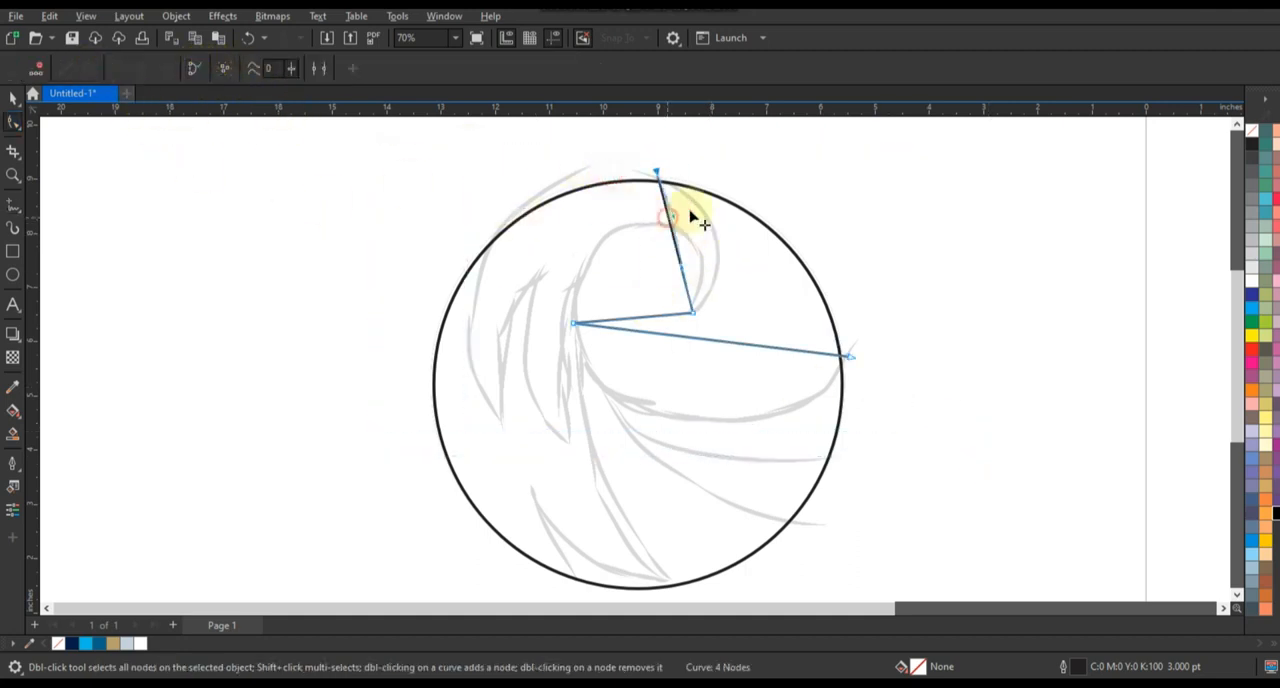
Bend the path's first segment along the crest's outer curve and move its start node onto the circle
drag(690, 215, 731, 205)
click(654, 174)
drag(650, 178, 651, 179)
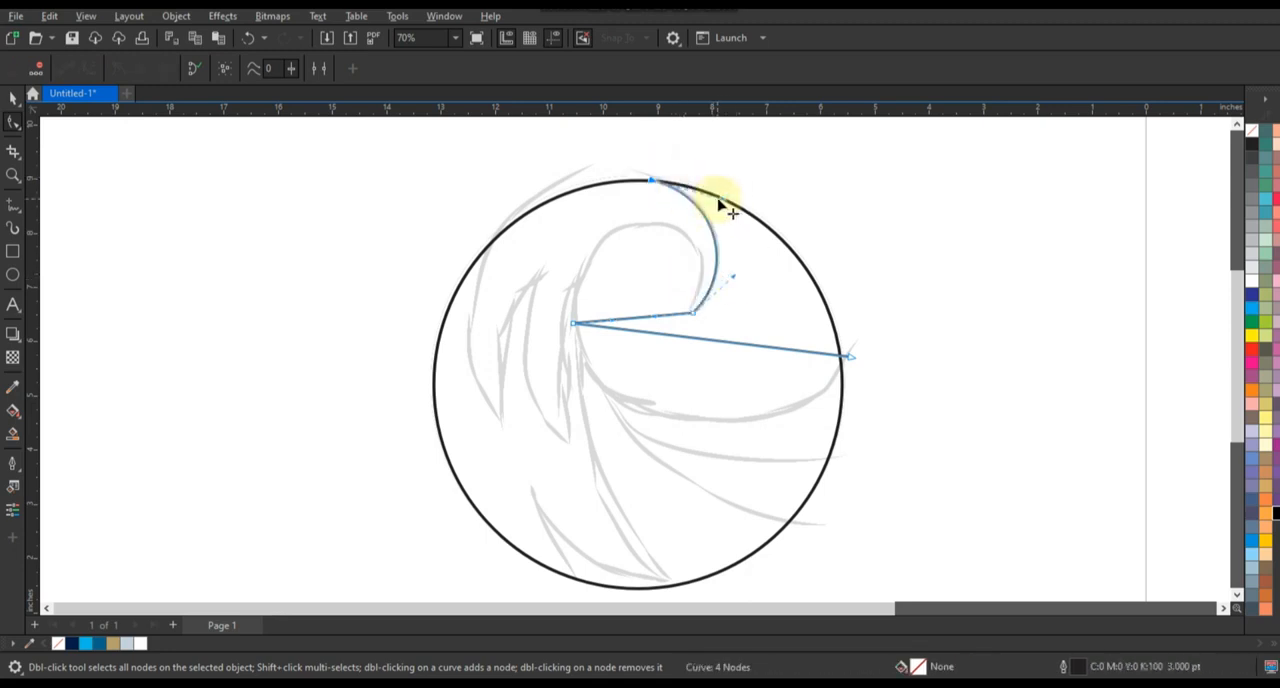
drag(722, 199, 727, 195)
Bend the path's middle segment to follow the inner curl of the wave from the tip to the inner bend
drag(657, 322, 590, 262)
drag(680, 242, 721, 202)
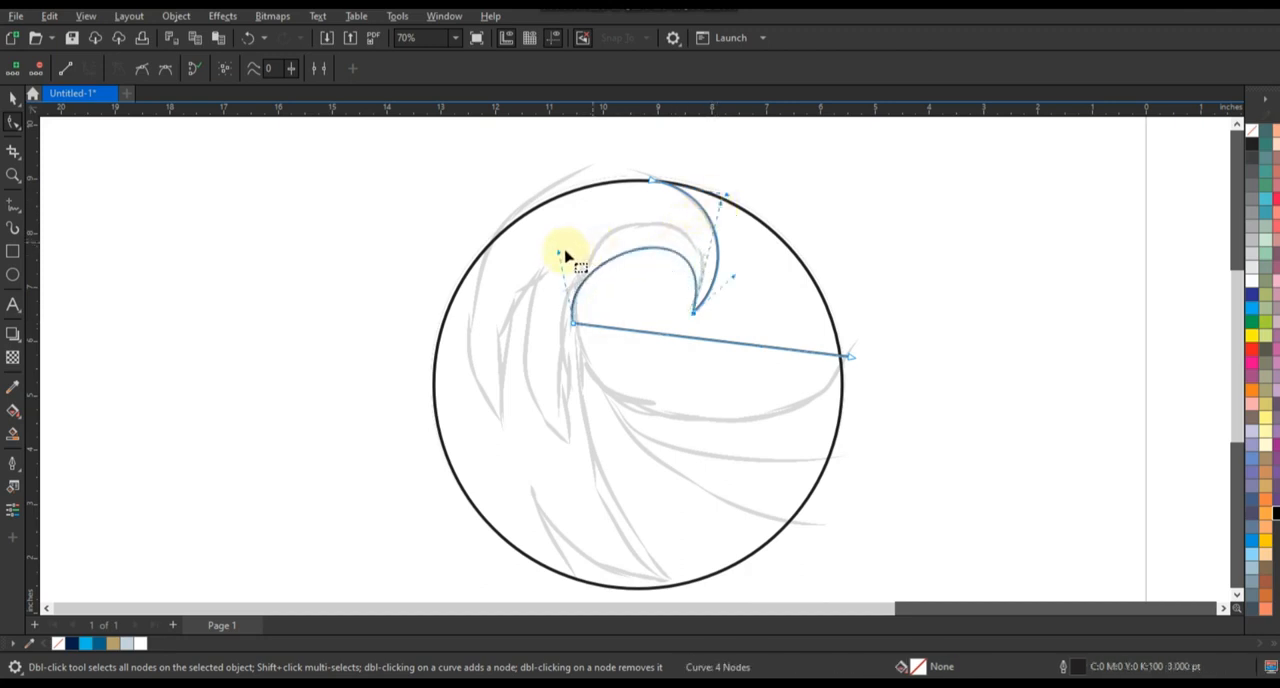
drag(558, 252, 557, 199)
drag(722, 203, 731, 192)
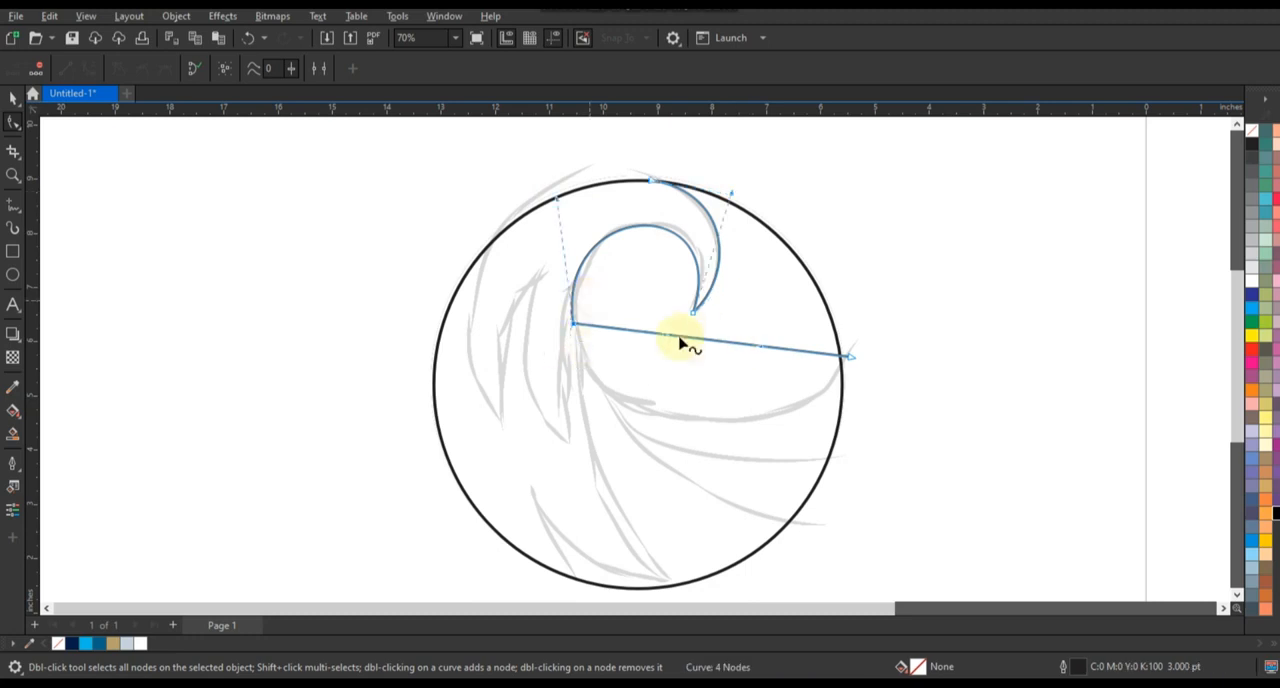
Bend the path's last segment down along the wave's sweeping lower curve to the circle's edge
drag(760, 347, 773, 466)
drag(582, 403, 592, 434)
drag(773, 466, 777, 470)
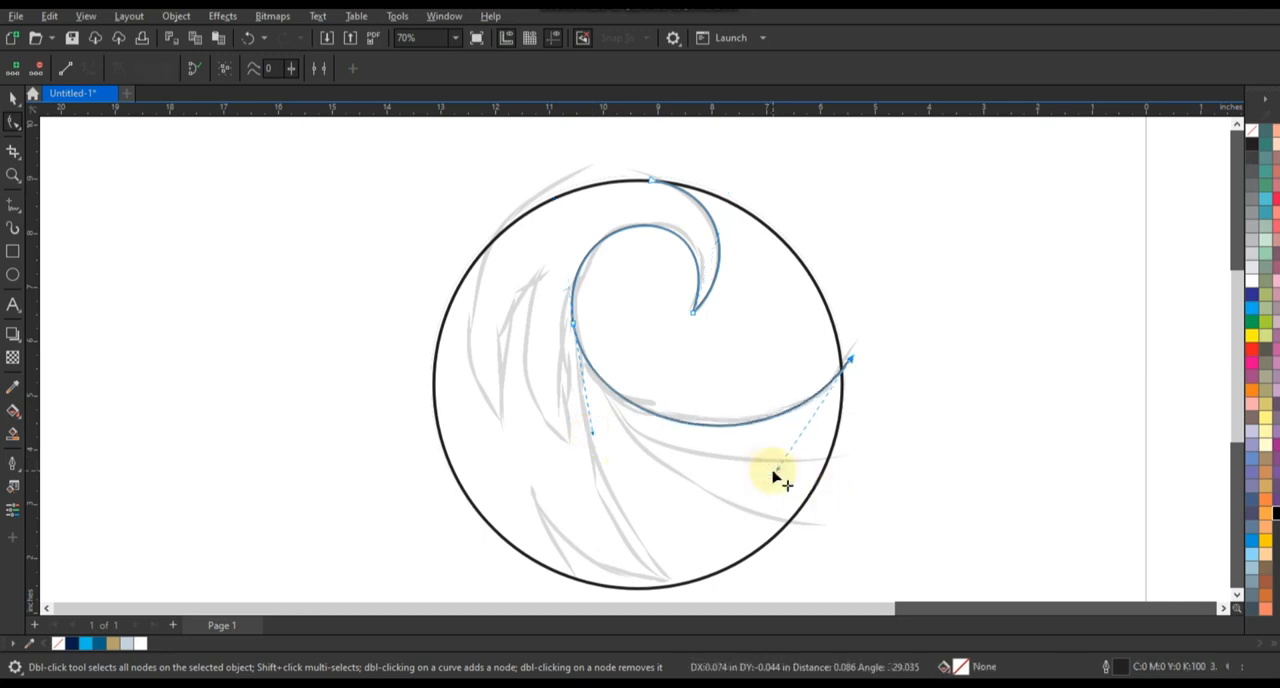
click(586, 435)
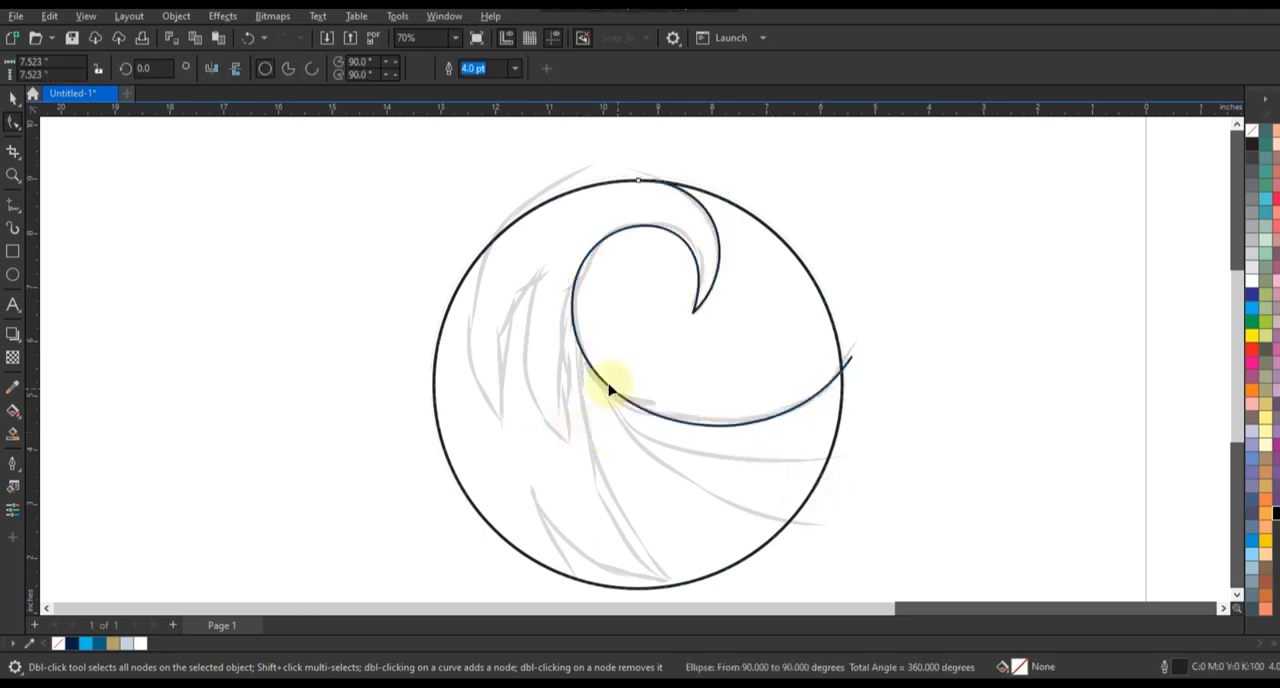
Draw a 3.0 pt zigzag of four straight freehand segments over the left-hand sketch strokes, from the circle's edge to the inner curl
click(16, 106)
click(148, 228)
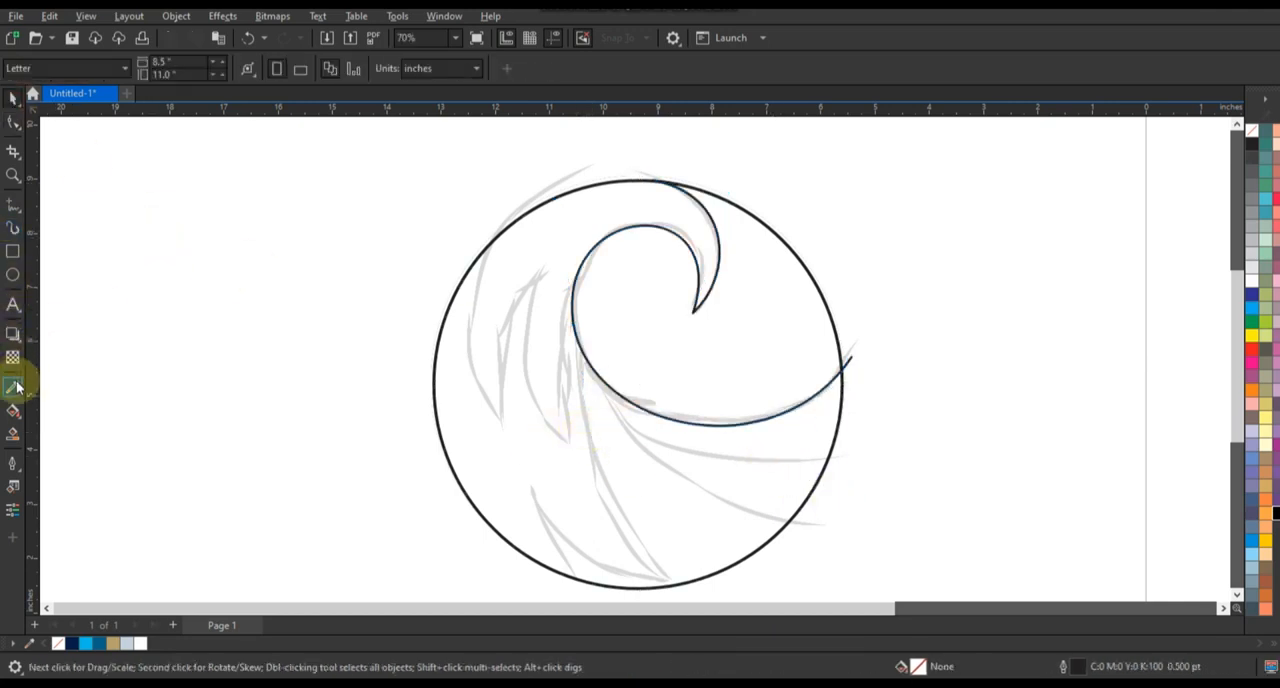
click(14, 208)
click(327, 70)
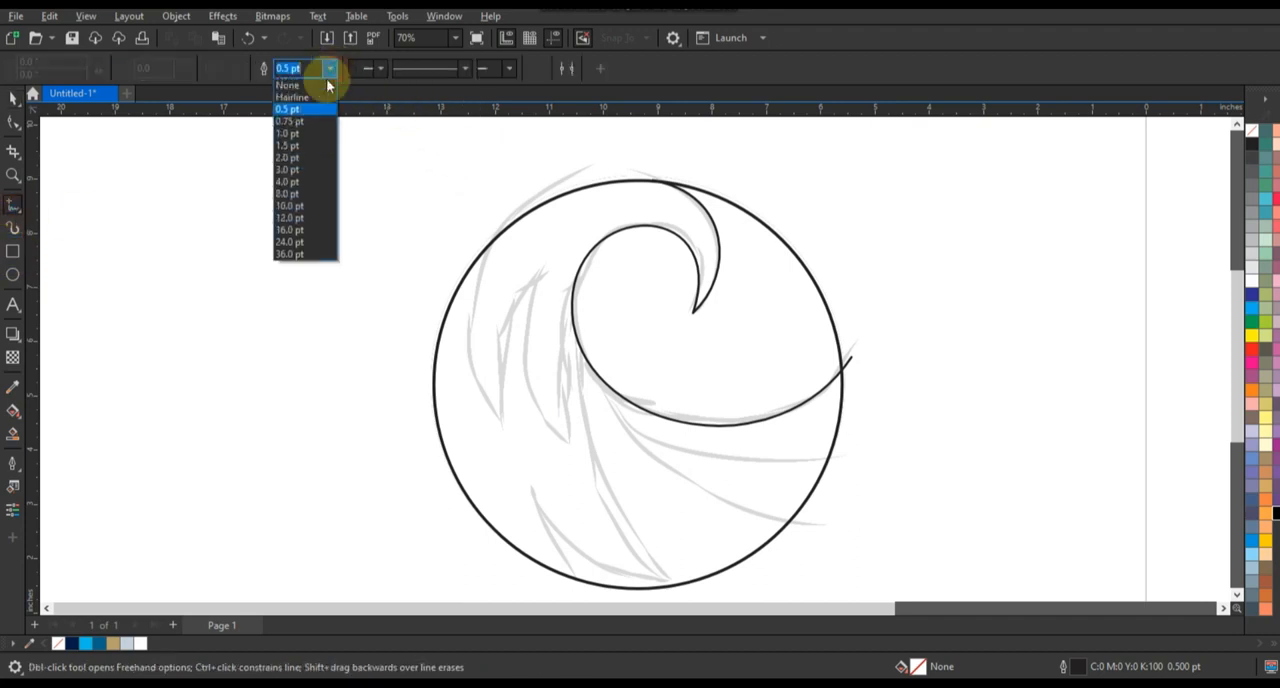
click(301, 172)
click(652, 452)
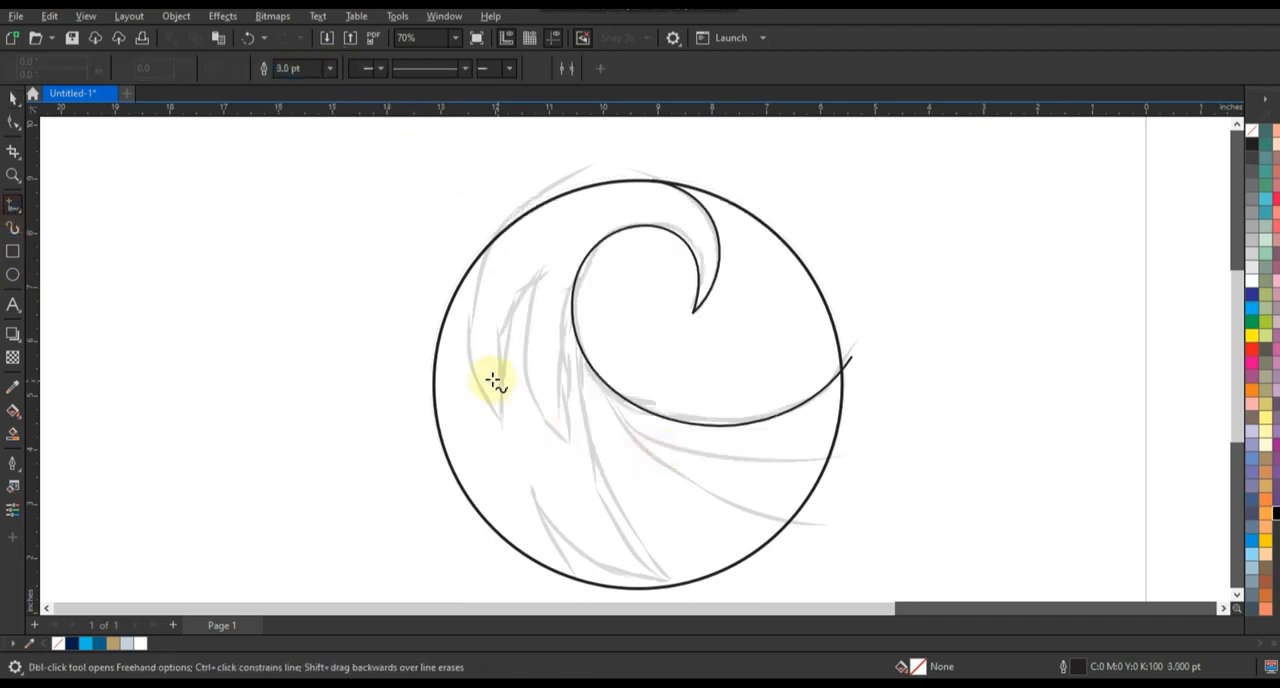
click(492, 214)
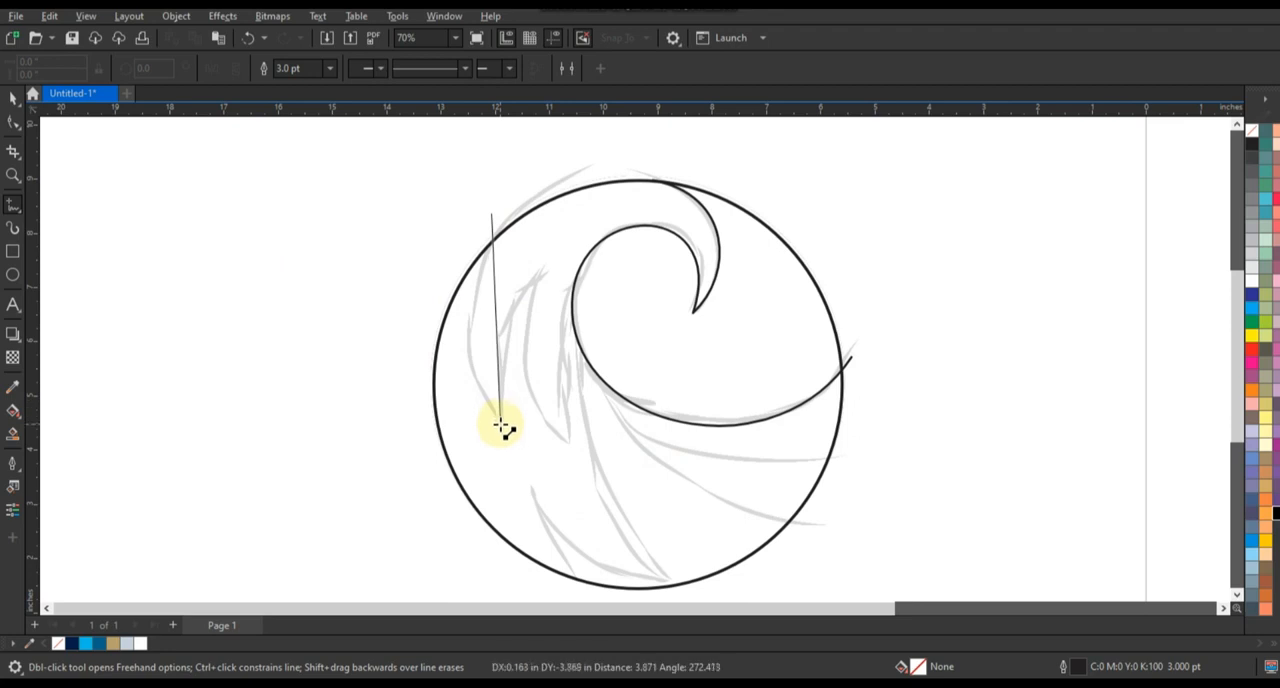
double_click(500, 432)
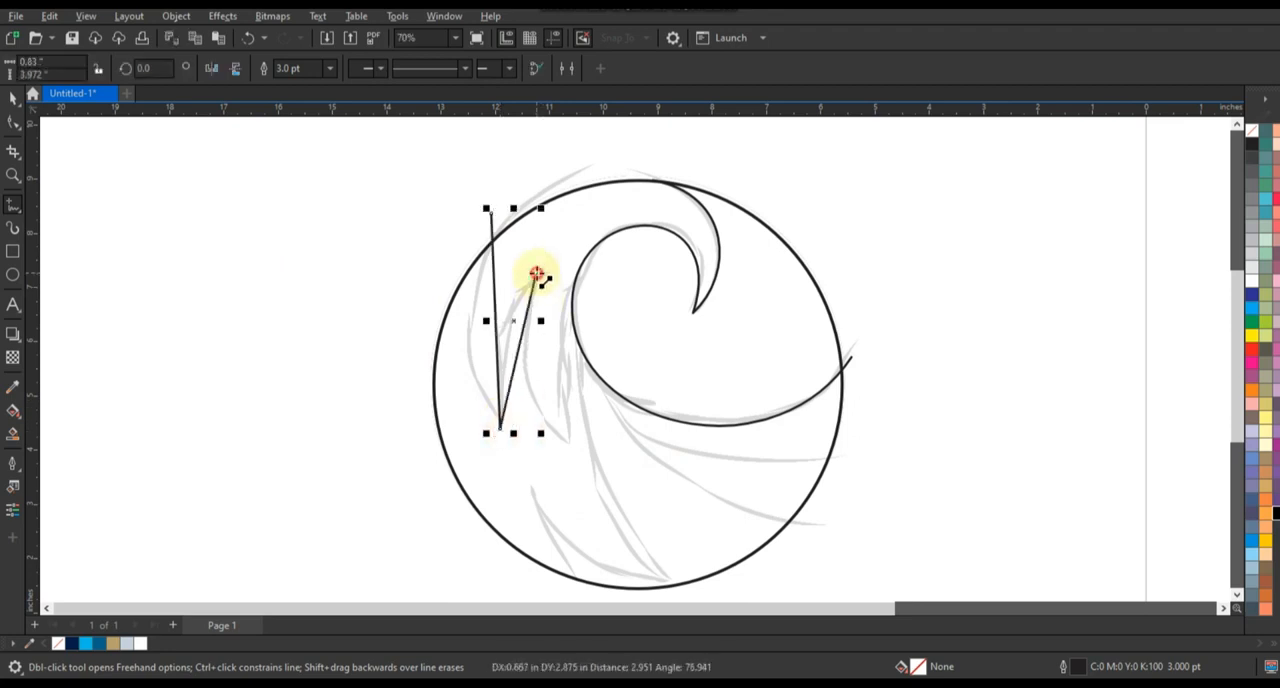
click(566, 440)
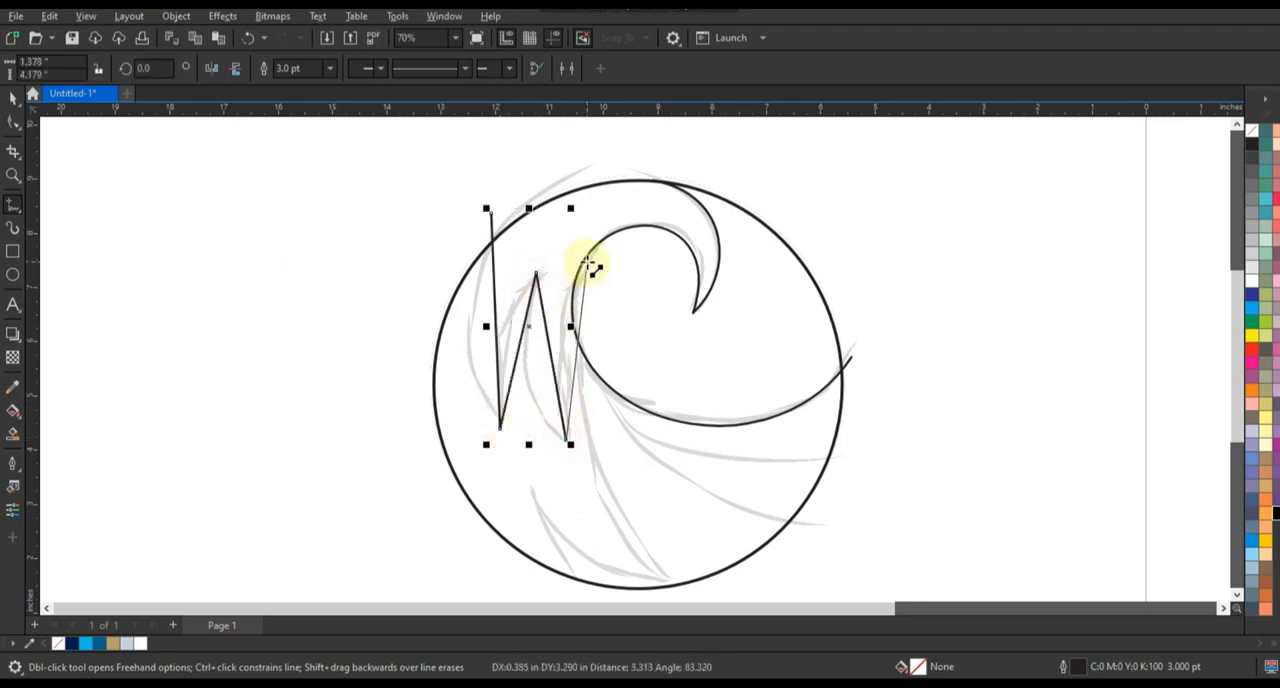
double_click(586, 262)
Convert the zigzag's segments to curves and bend the first along the outer left sketch stroke, starting on the circle's edge
click(13, 122)
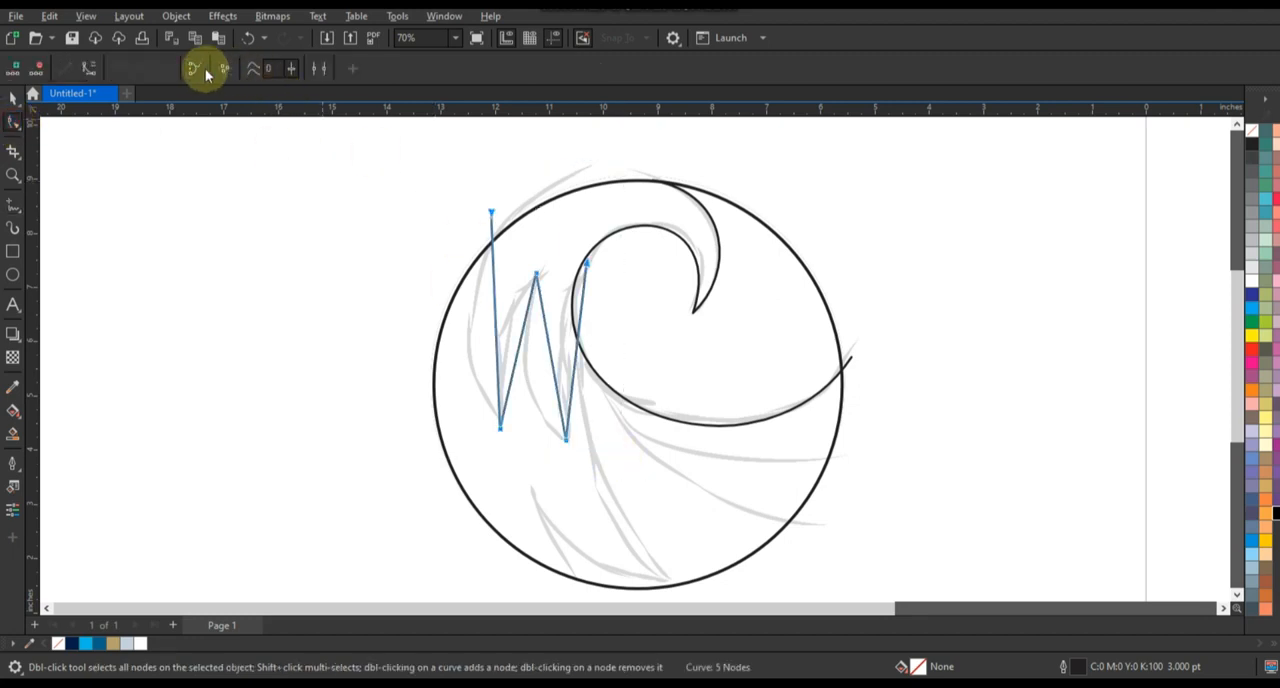
click(89, 68)
drag(493, 284, 465, 277)
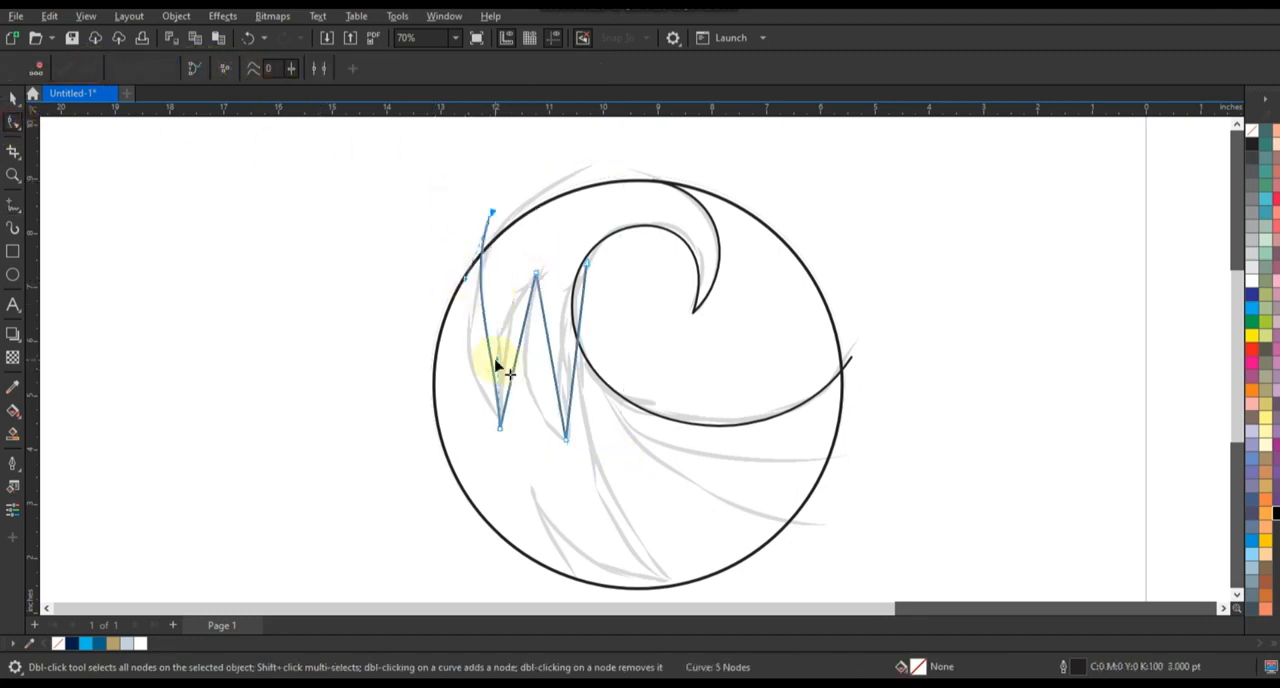
drag(497, 360, 459, 368)
drag(492, 212, 509, 218)
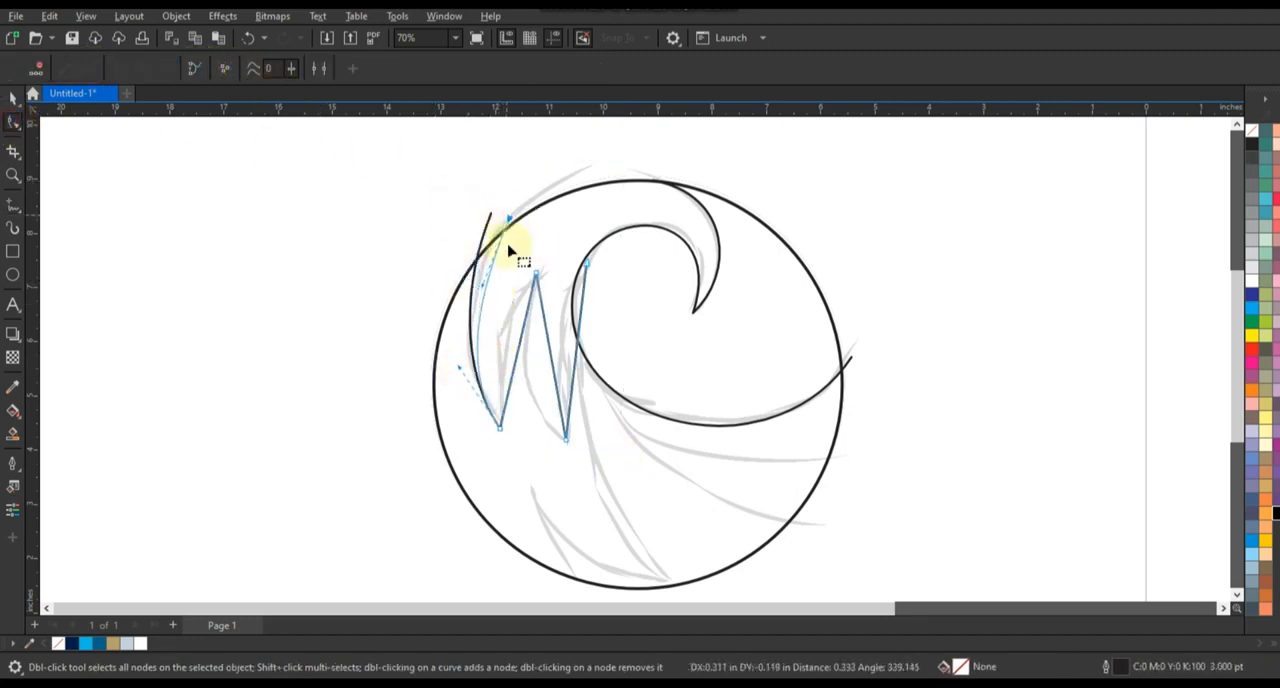
drag(483, 285, 463, 263)
drag(509, 218, 516, 217)
drag(469, 262, 464, 261)
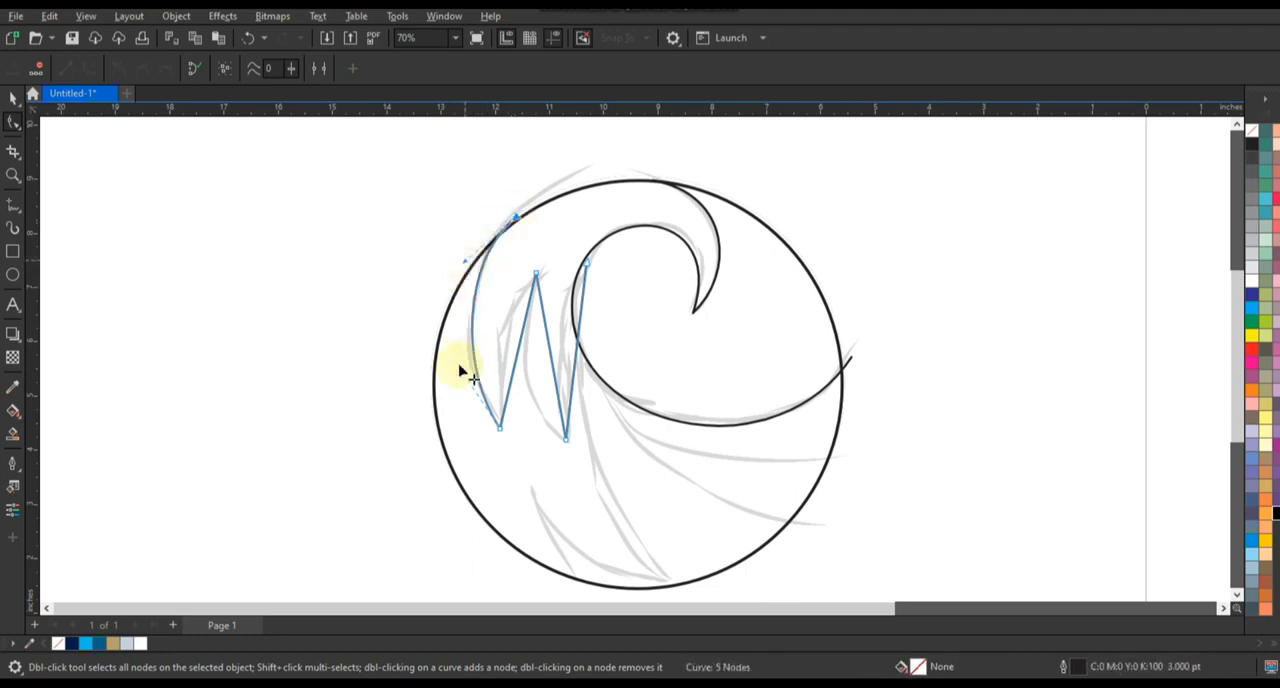
drag(470, 375, 457, 371)
Bend the zigzag's second and third segments to the left so they form a curved spike following the sketch
drag(528, 329, 510, 367)
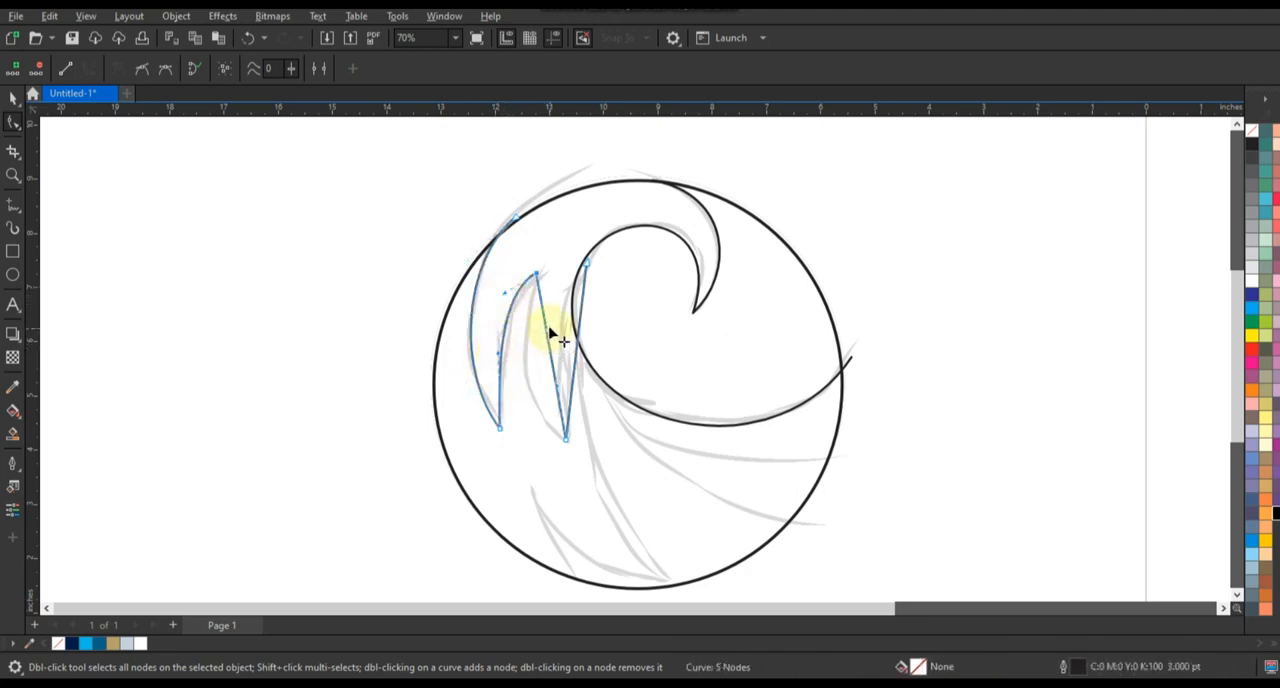
drag(546, 327, 515, 328)
drag(552, 387, 520, 408)
drag(504, 328, 504, 326)
drag(521, 408, 522, 407)
drag(522, 407, 519, 410)
Bend the zigzag's last segment to the left so it sweeps up into the wave's inner curl, undoing the final adjustment
drag(581, 320, 561, 303)
drag(571, 384, 543, 356)
key(ctrl+z)
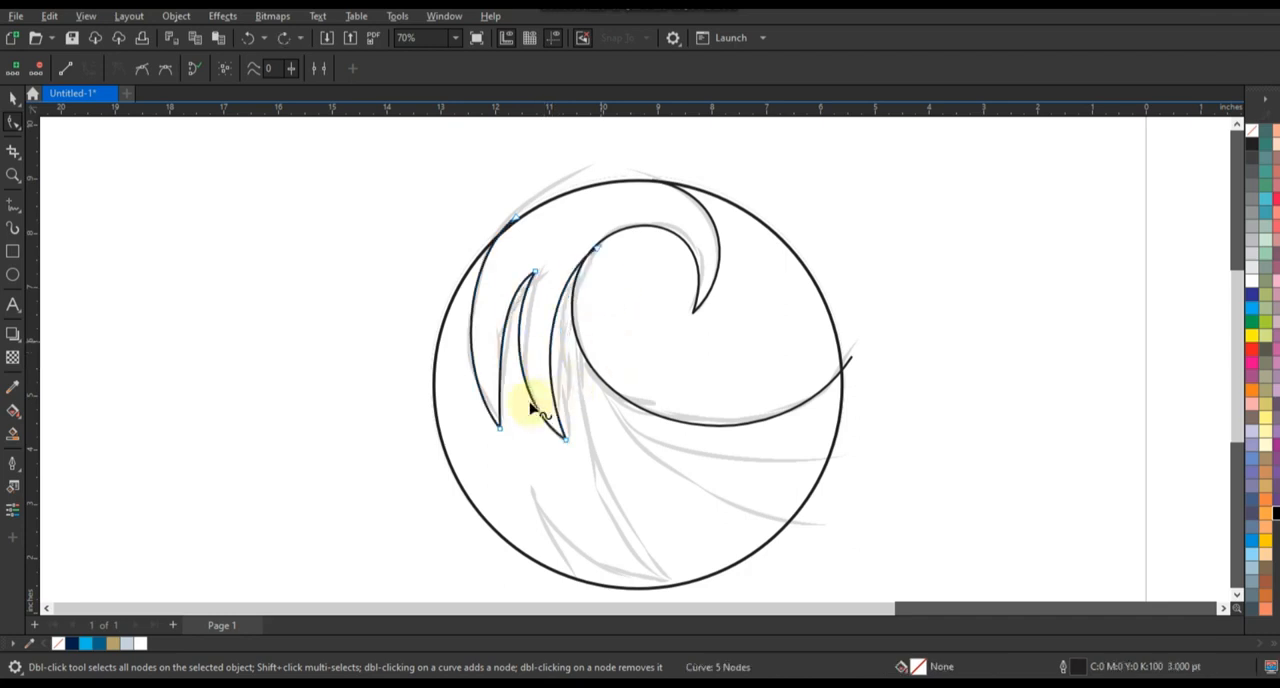
Shift the zigzag's middle peak node slightly up and right, and refine the first segment's curvature near the circle
drag(535, 272, 541, 266)
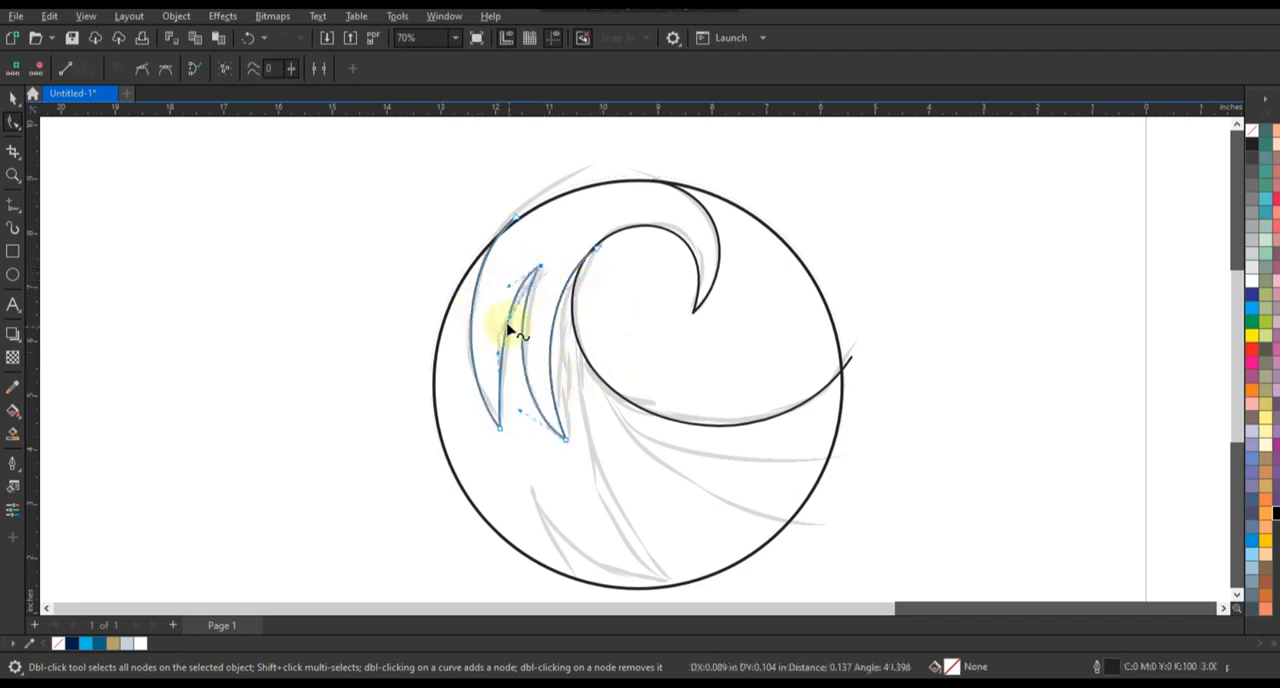
drag(509, 318, 458, 263)
click(516, 216)
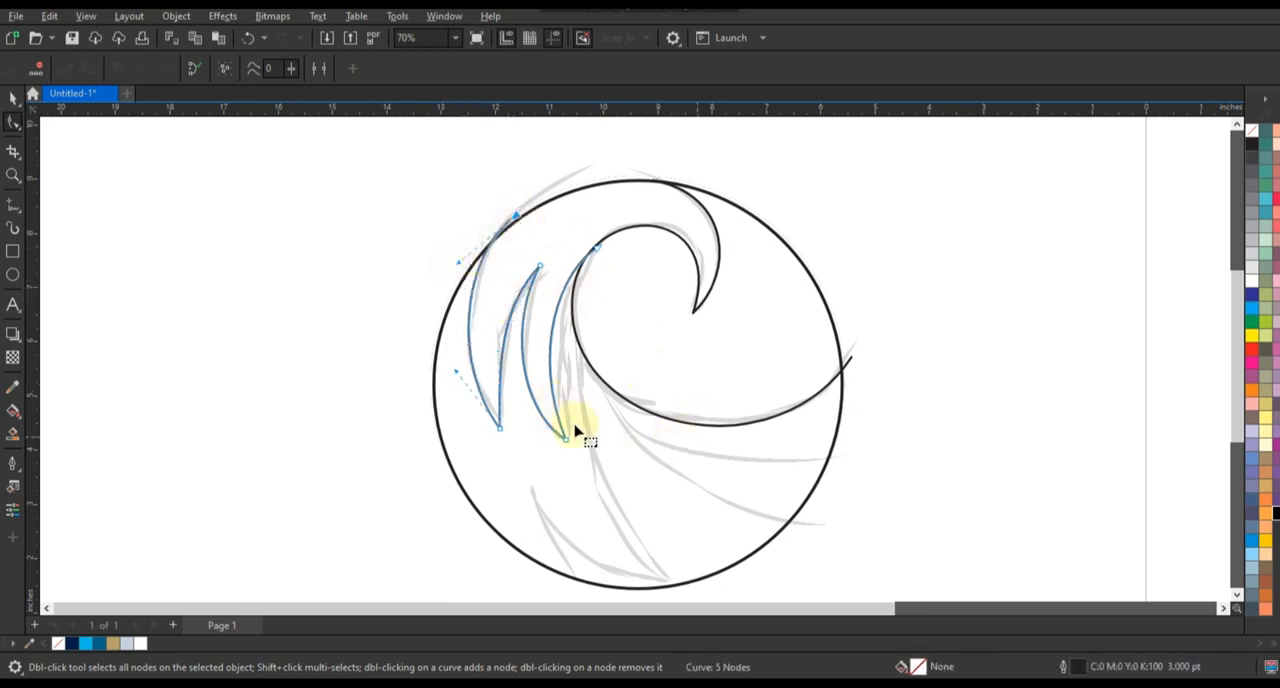
Draw a three-segment straight path from the circle's bottom to the lower spike's tip, back to the circle, and up to the inner curl
click(13, 204)
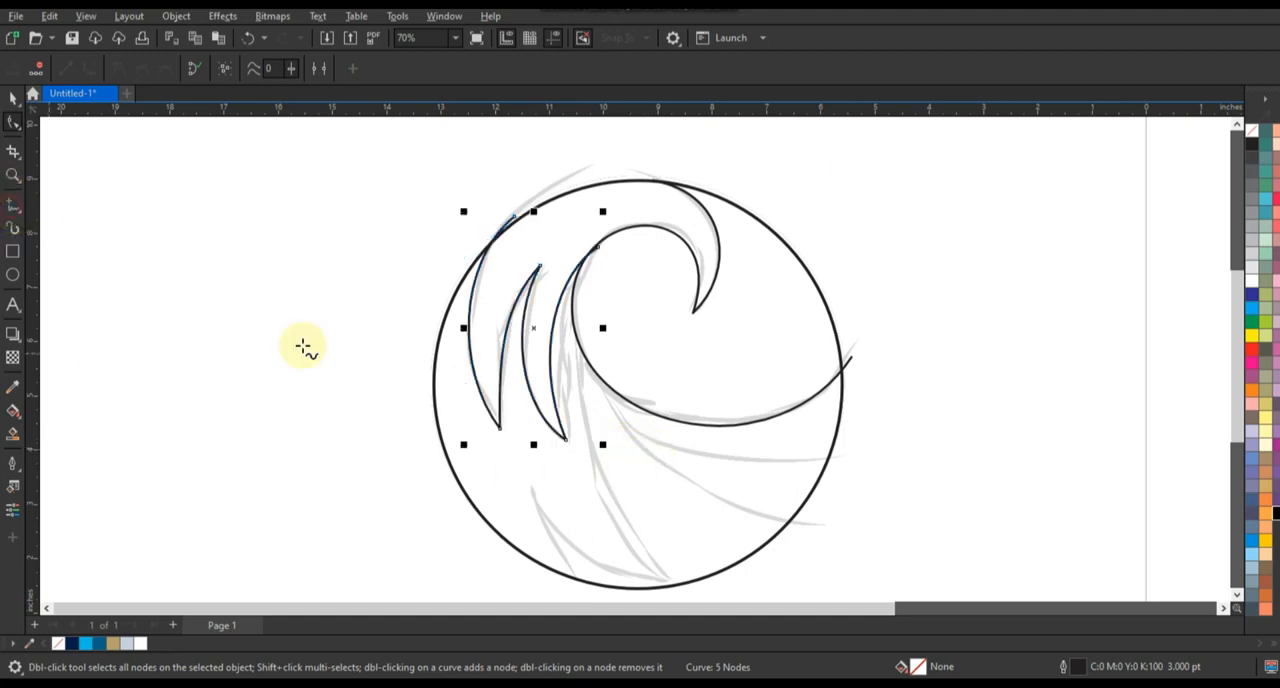
double_click(524, 484)
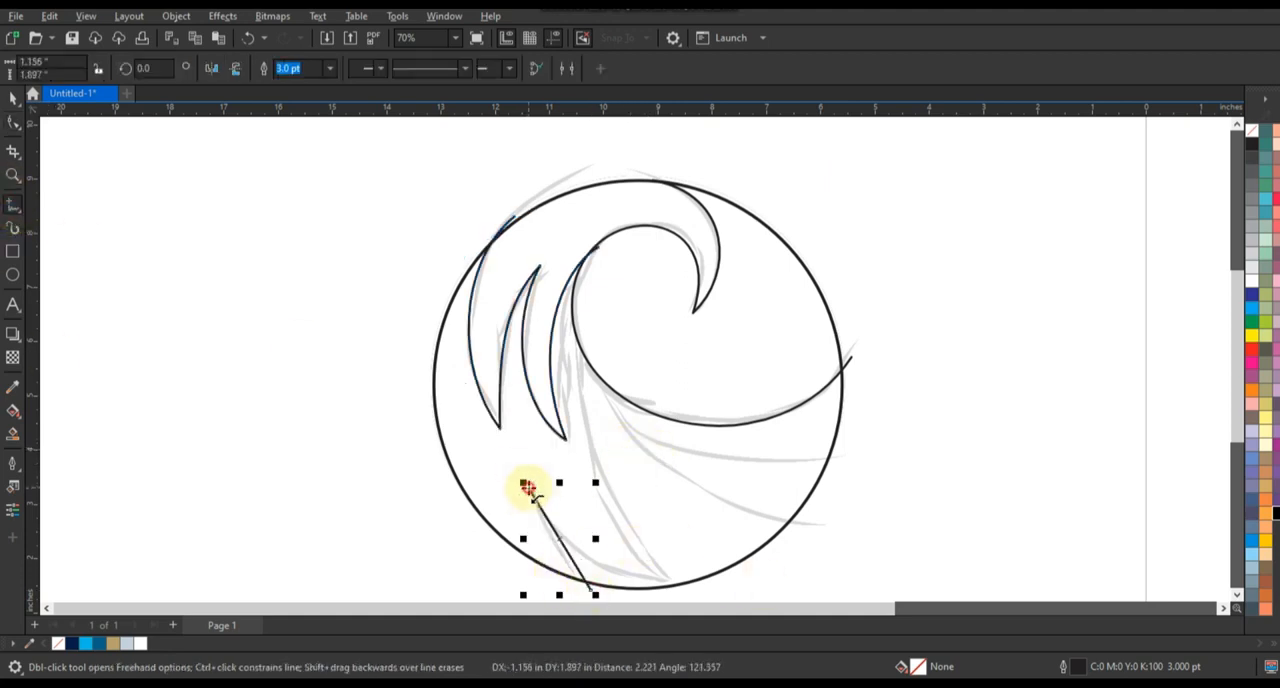
double_click(680, 589)
click(583, 270)
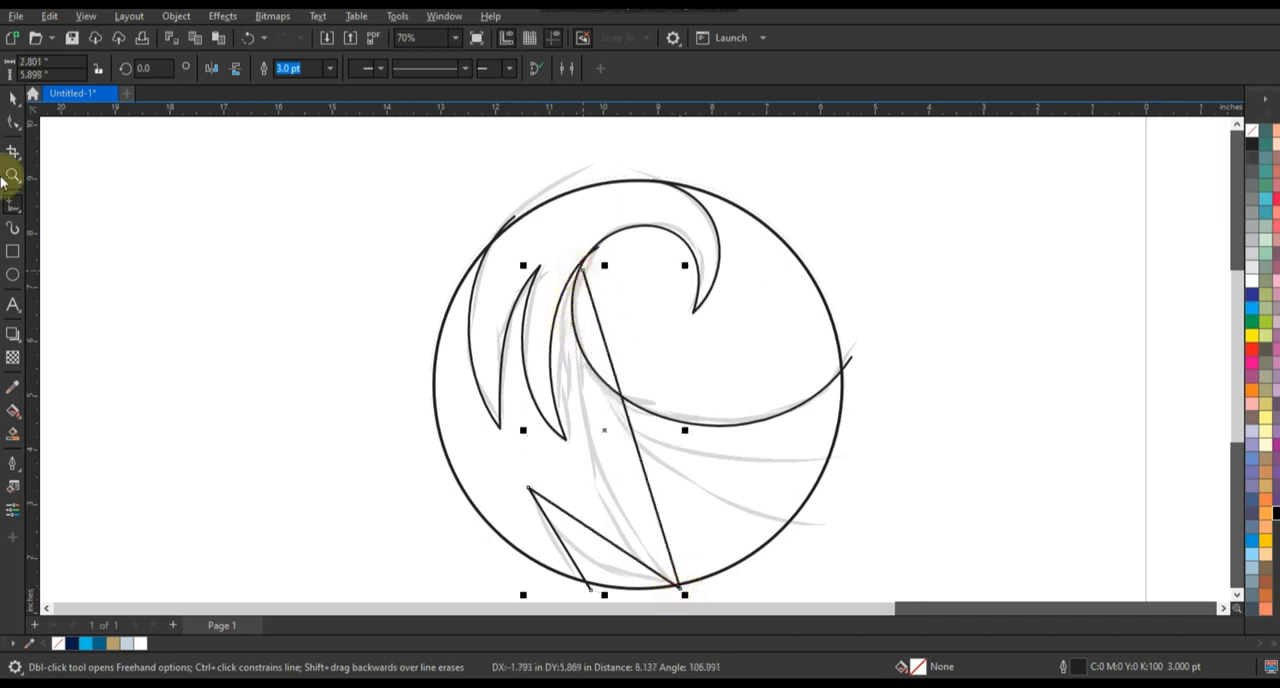
Convert the lower path's segments to curves and bend the first two into the pointed spike along the sketch
click(13, 121)
mouse_move(271, 200)
mouse_down()
mouse_move(700, 591)
mouse_move(714, 577)
mouse_up()
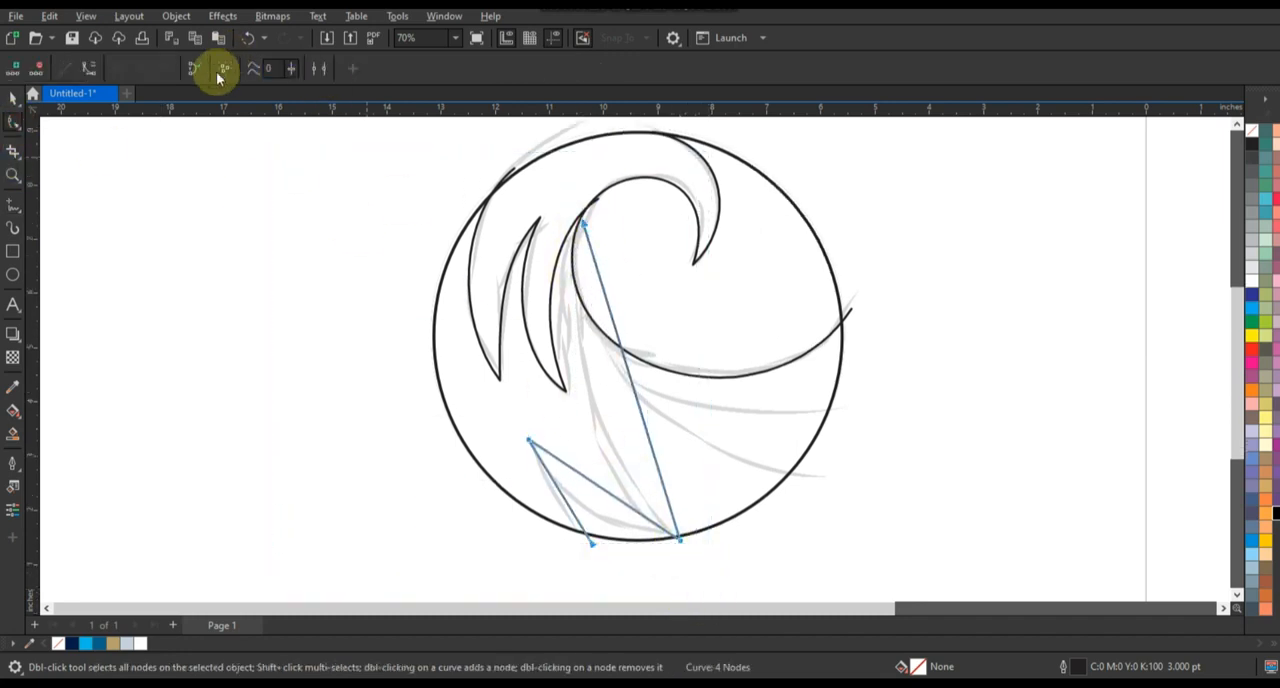
click(88, 67)
drag(558, 494, 594, 550)
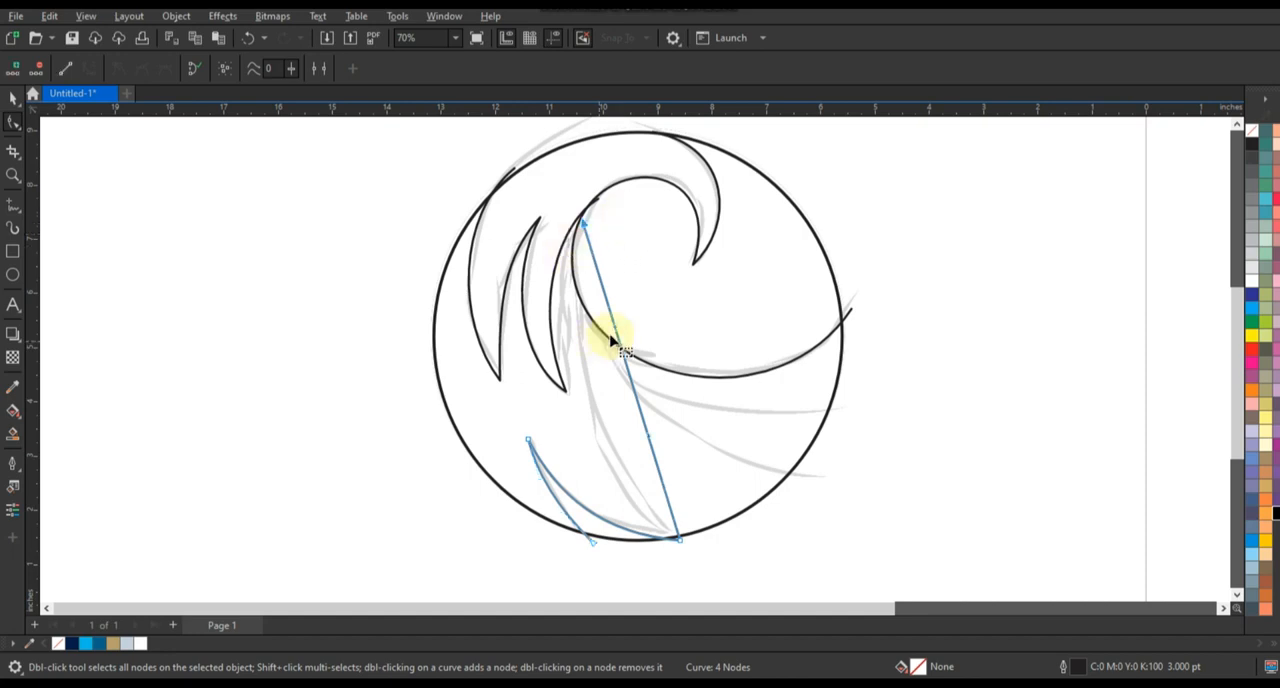
Bend the lower path's long segment along the sketched sweep and move its upper end node onto the inner curl
drag(612, 340, 592, 450)
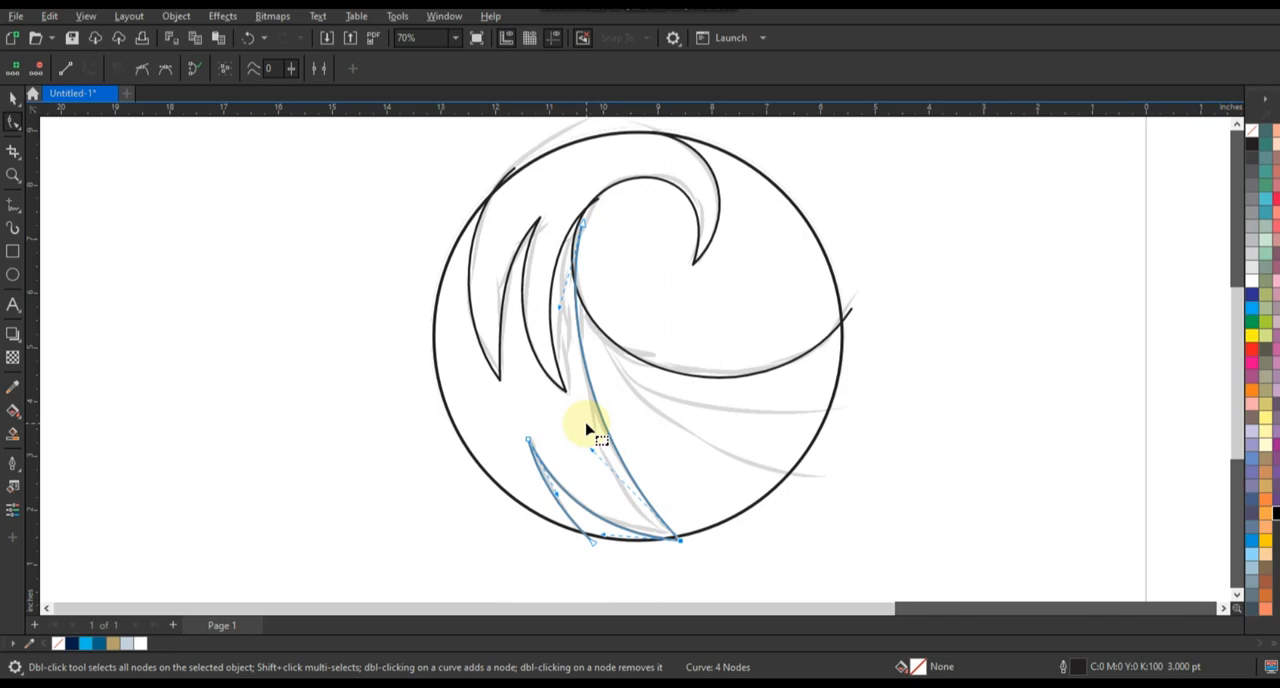
drag(590, 455, 584, 460)
drag(560, 307, 543, 301)
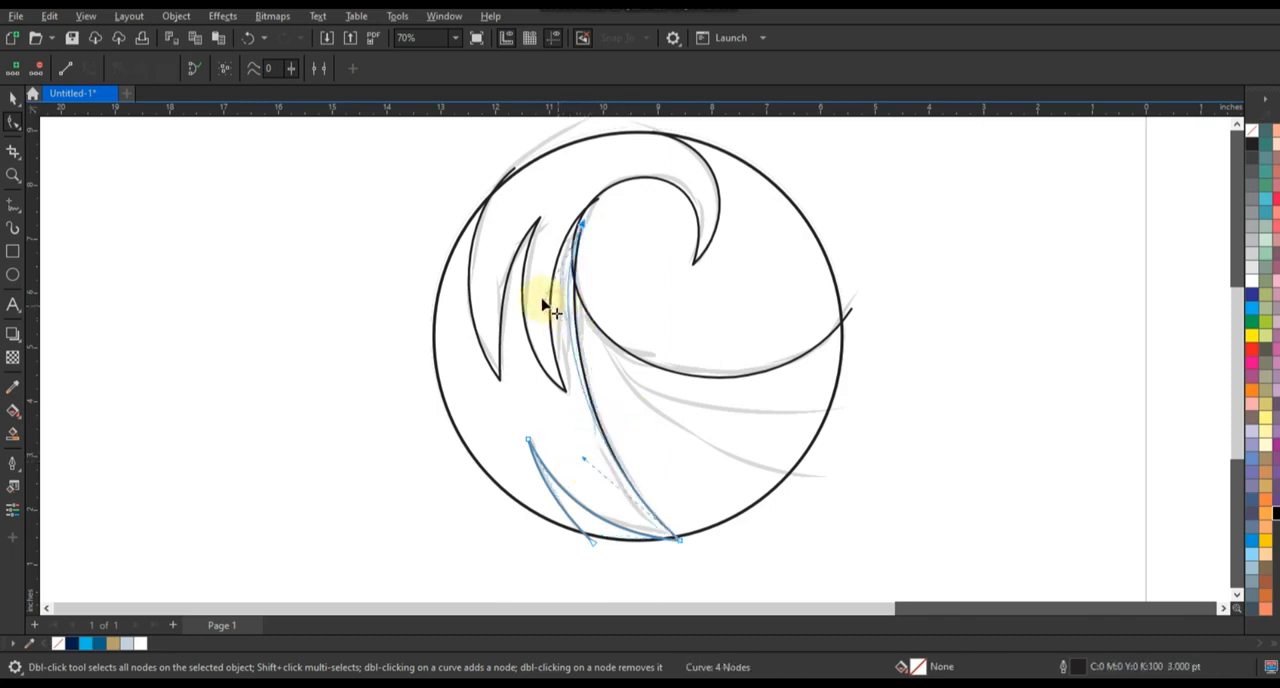
drag(583, 223, 585, 206)
drag(585, 458, 578, 479)
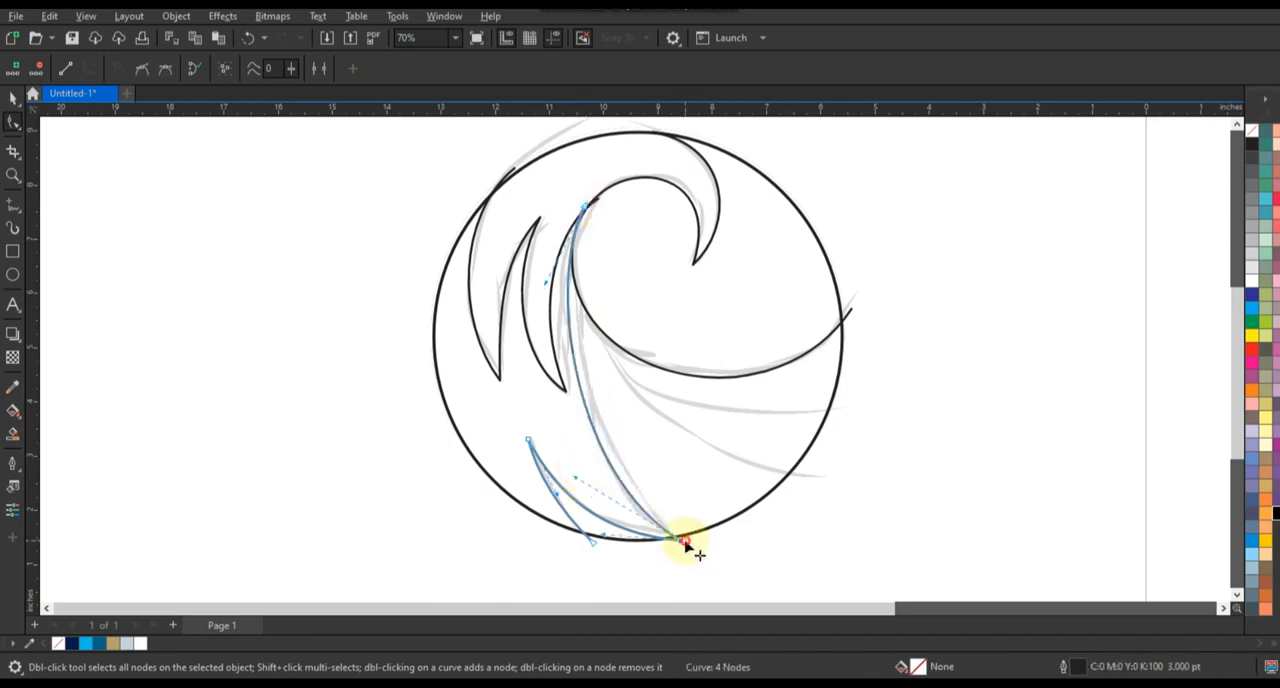
Move the lower path's bottom corner node right along the circle's edge and readjust the long segment's lower curvature
drag(681, 541, 702, 536)
drag(599, 475, 586, 477)
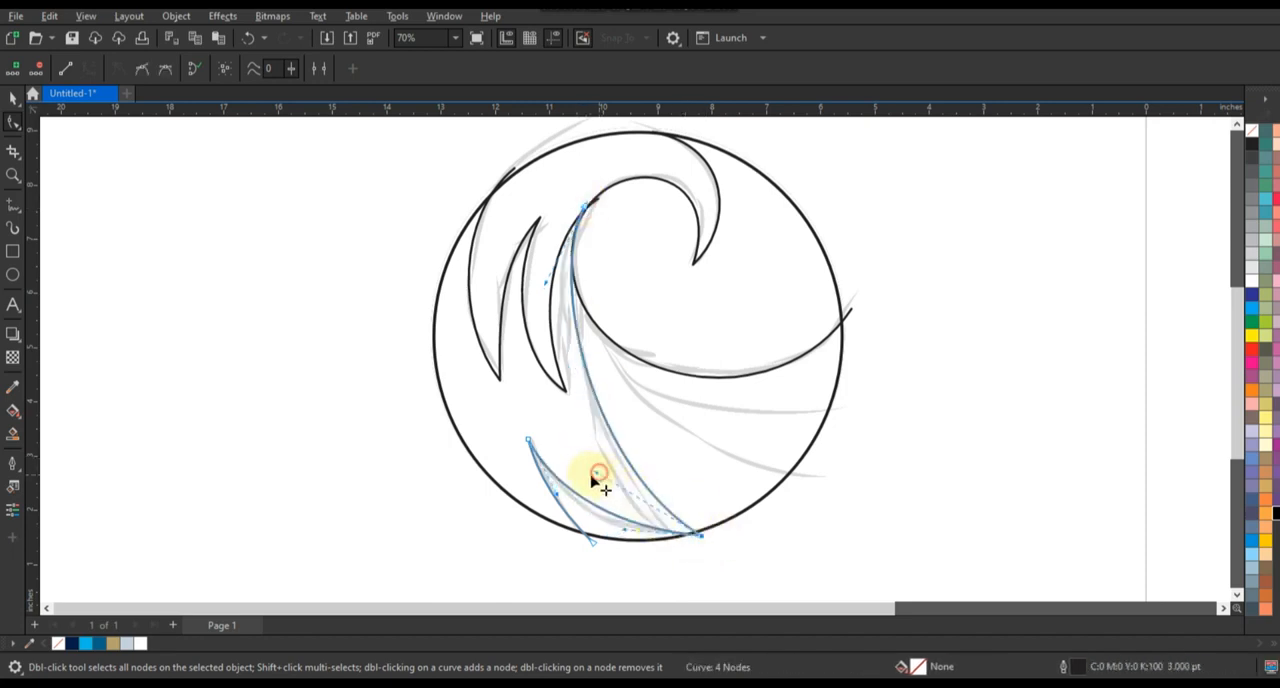
click(754, 526)
drag(655, 556, 656, 557)
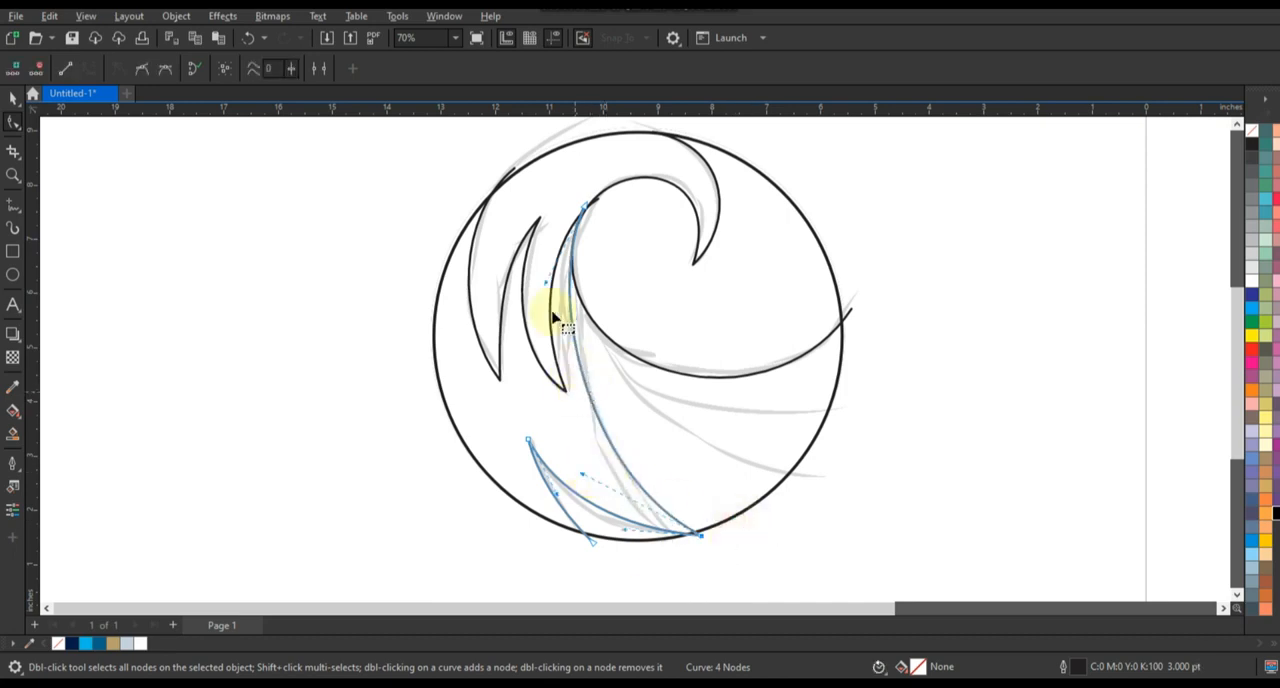
Refine the long segment's upper end and curve handles, and adjust the bend of the lower spike's left side
drag(584, 207, 588, 206)
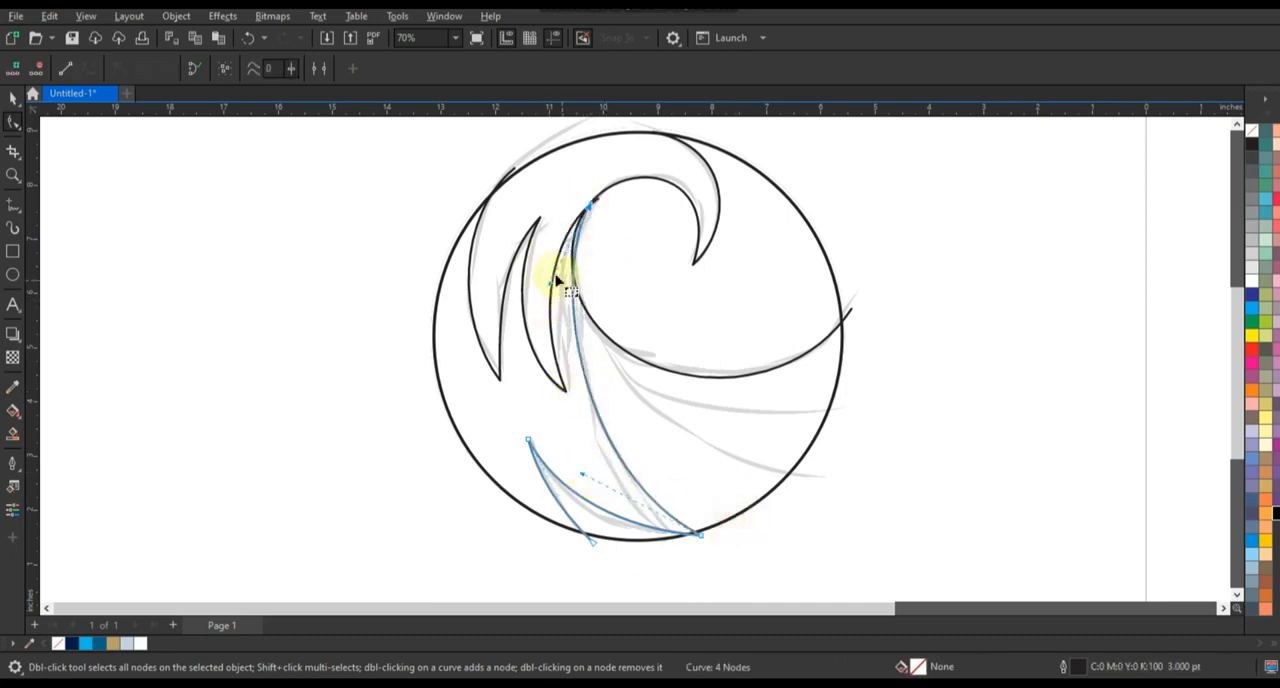
drag(551, 281, 540, 263)
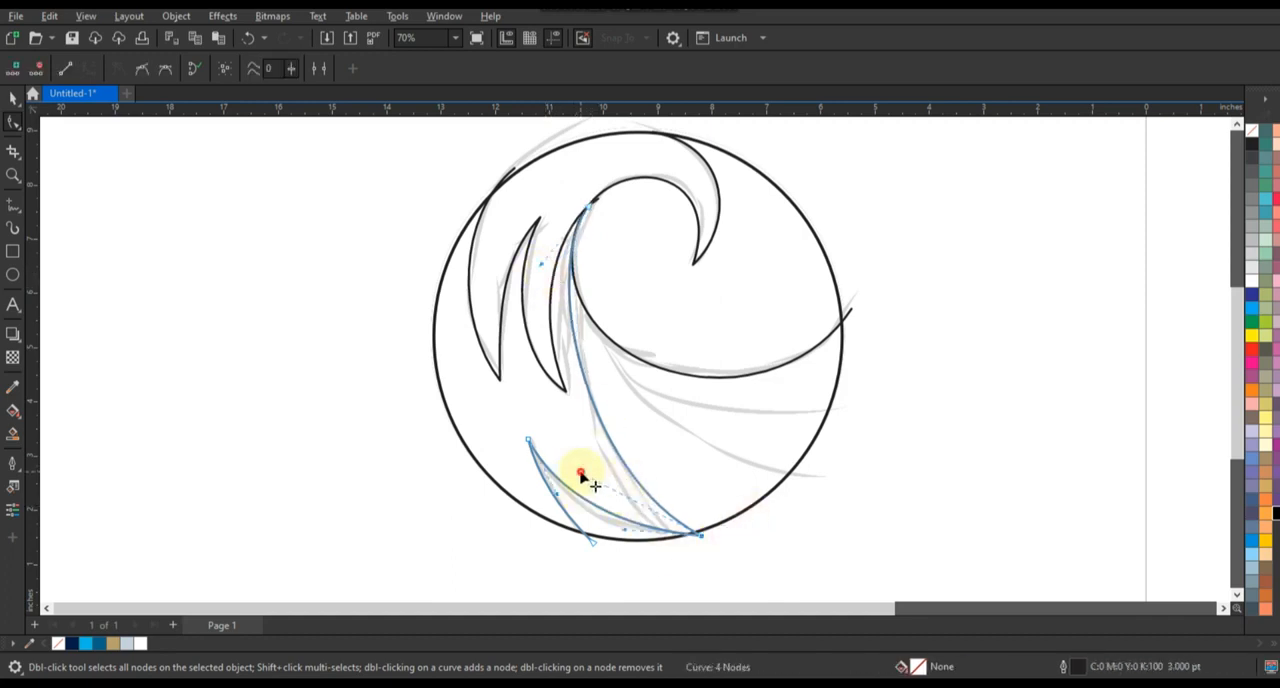
mouse_move(581, 473)
mouse_down()
mouse_move(597, 527)
mouse_move(553, 495)
mouse_up()
drag(554, 495, 559, 506)
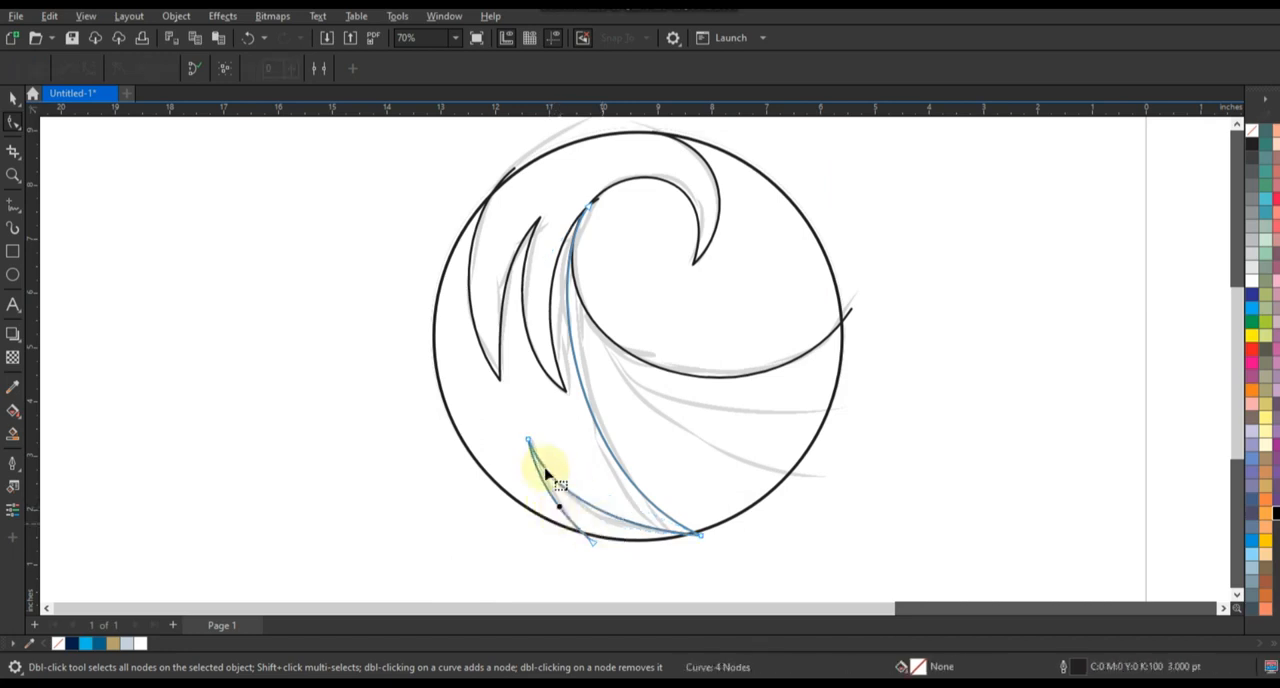
Draw a two-segment V from the circle's lower-right edge to the wave's inner bend and back past the circle's right edge
click(13, 210)
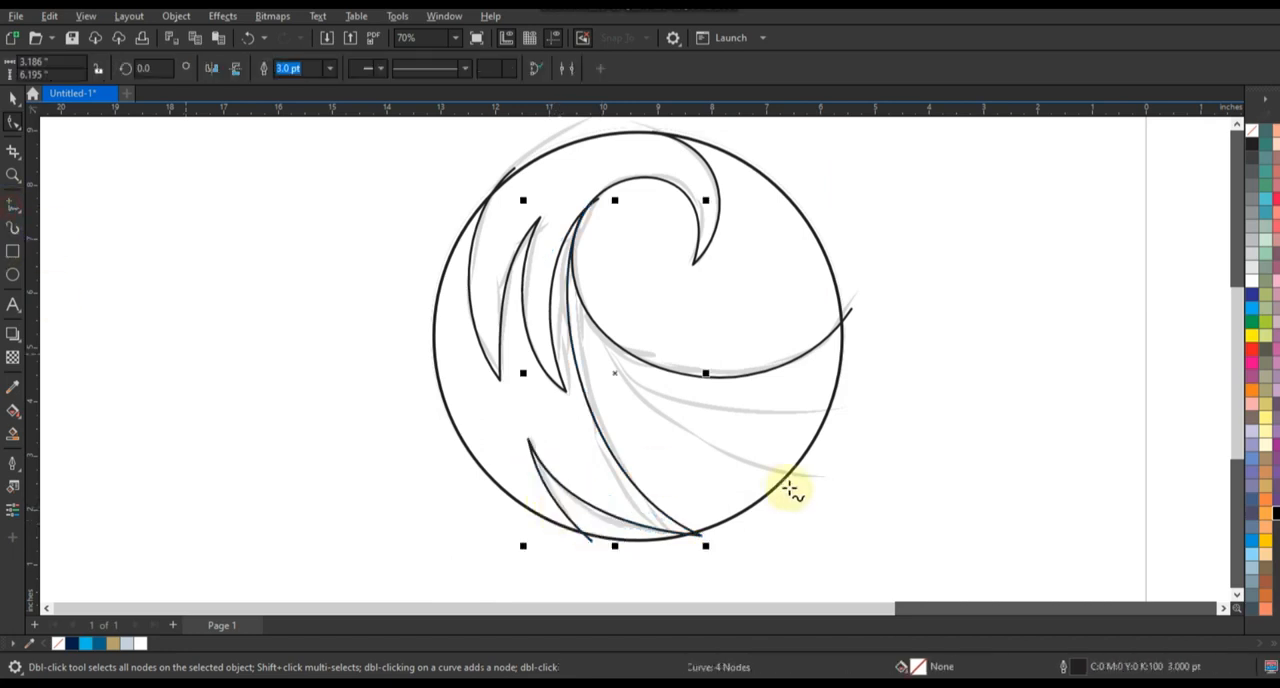
double_click(579, 294)
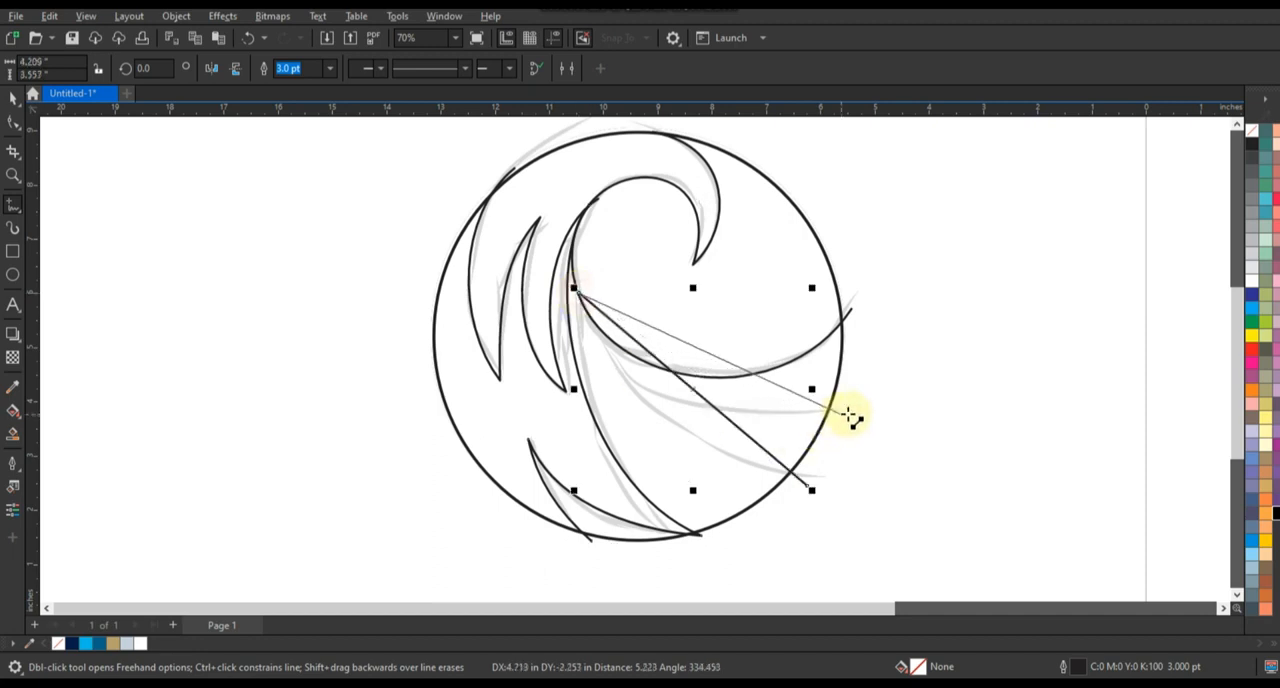
click(848, 412)
Convert the V's segments to curves and bend both downward along the two sketched sweep lines under the wave
click(13, 121)
drag(528, 257, 928, 514)
drag(703, 401, 661, 410)
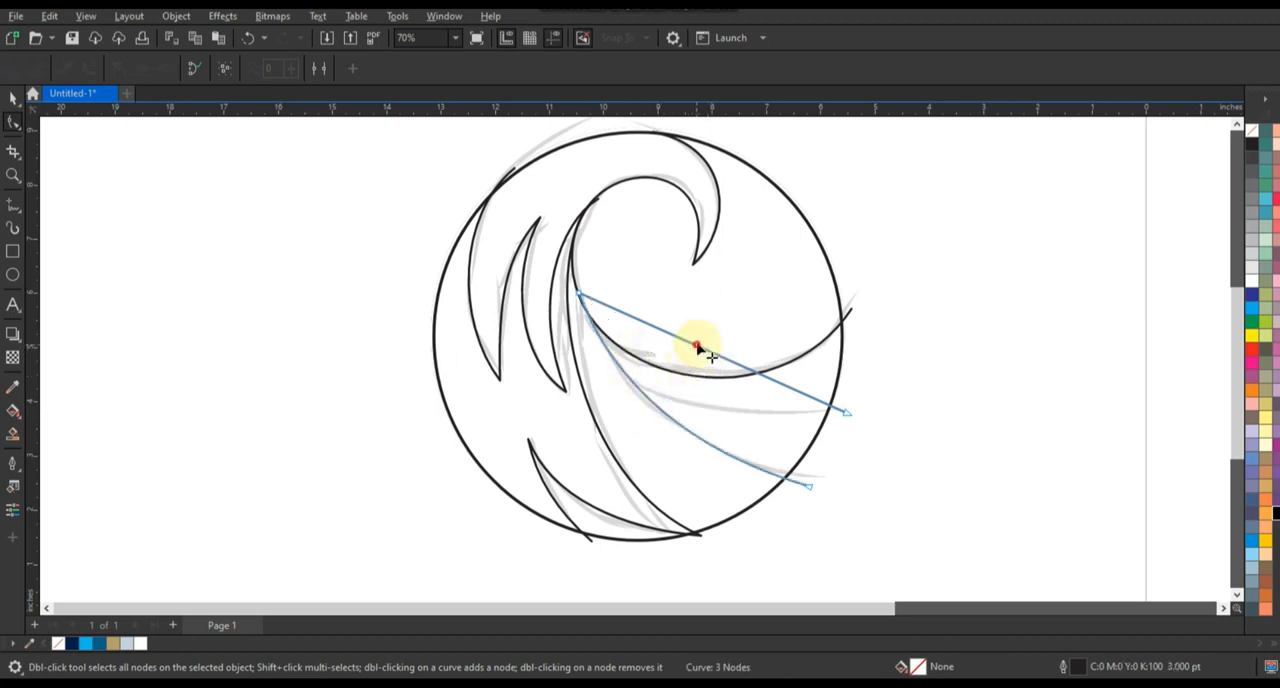
drag(700, 346, 676, 387)
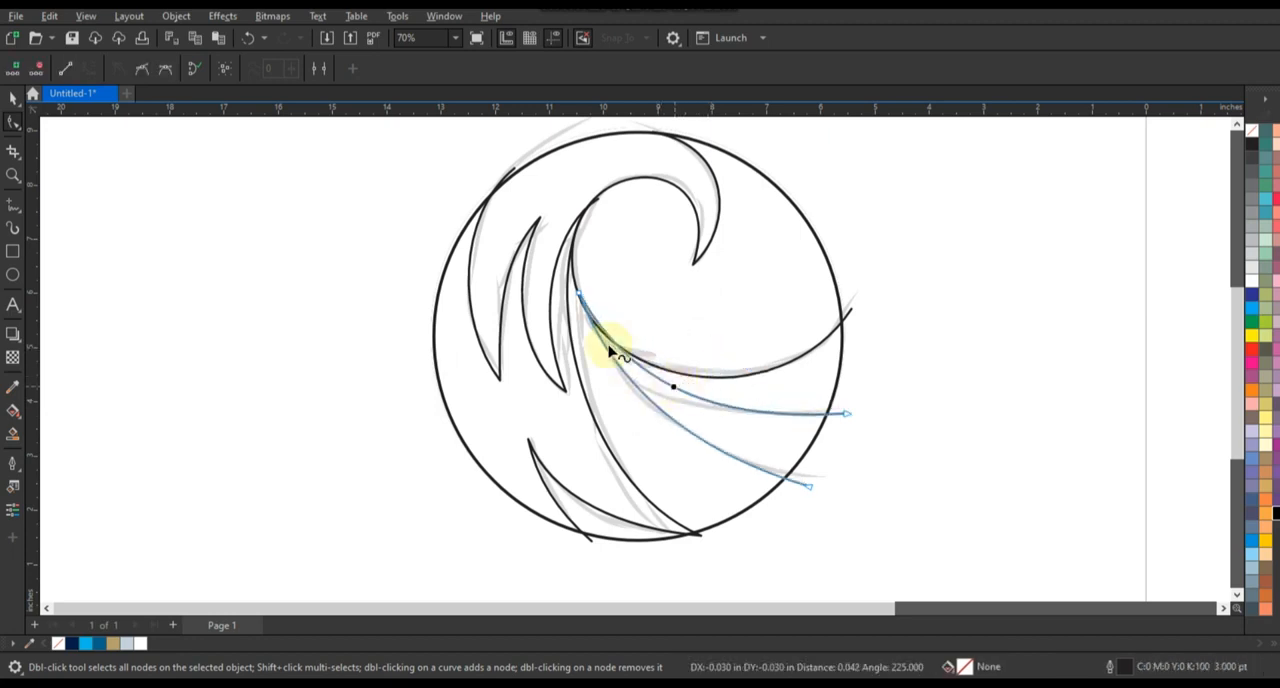
click(579, 294)
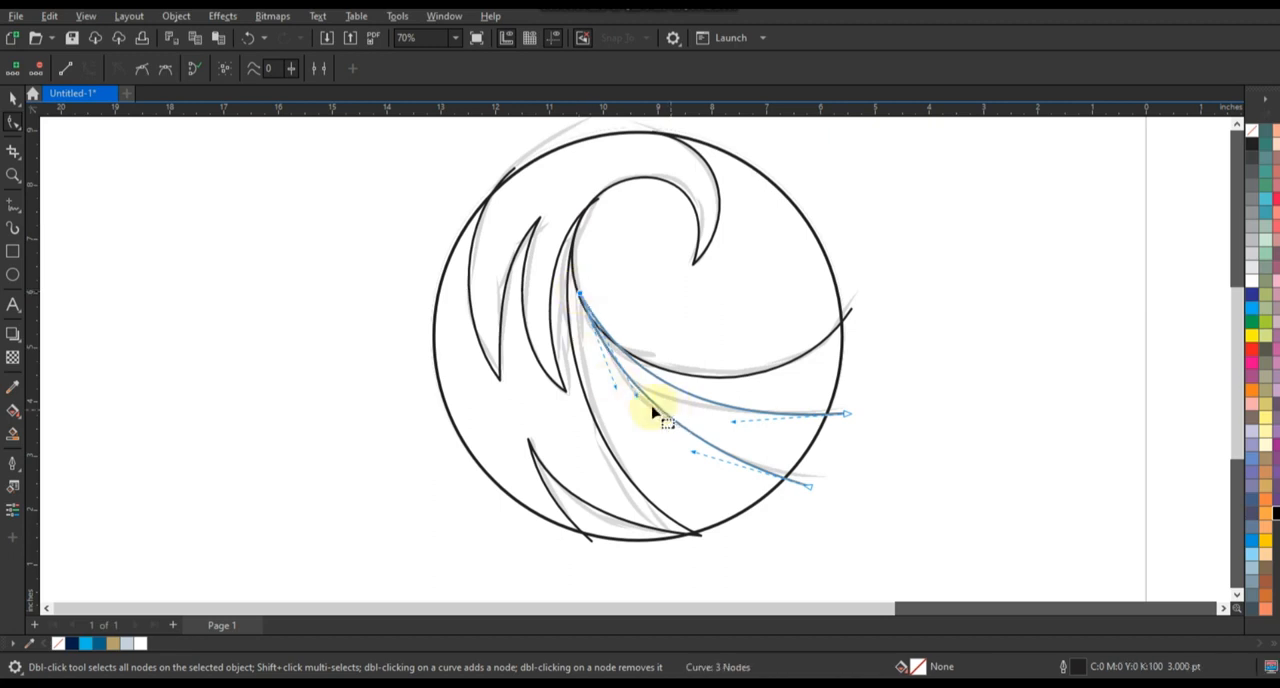
drag(636, 394, 686, 457)
Select the four traced wave curves without the circle and combine them into a single curve object
click(13, 97)
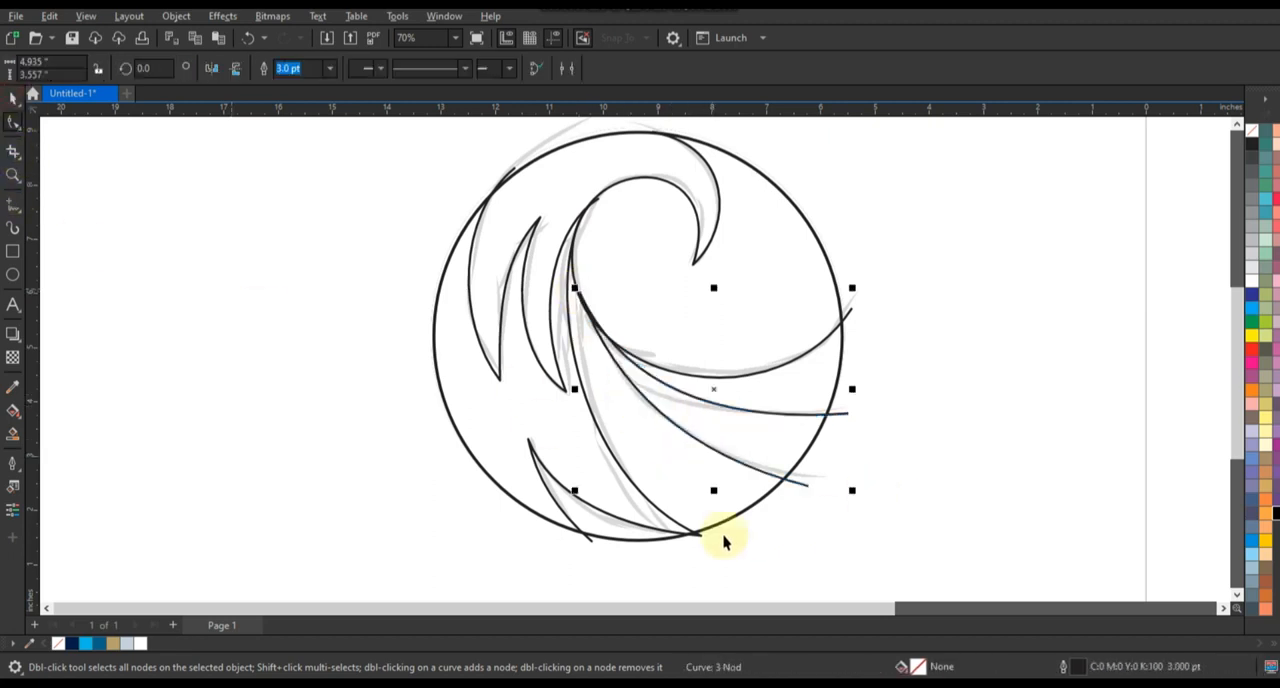
shift+click(848, 315)
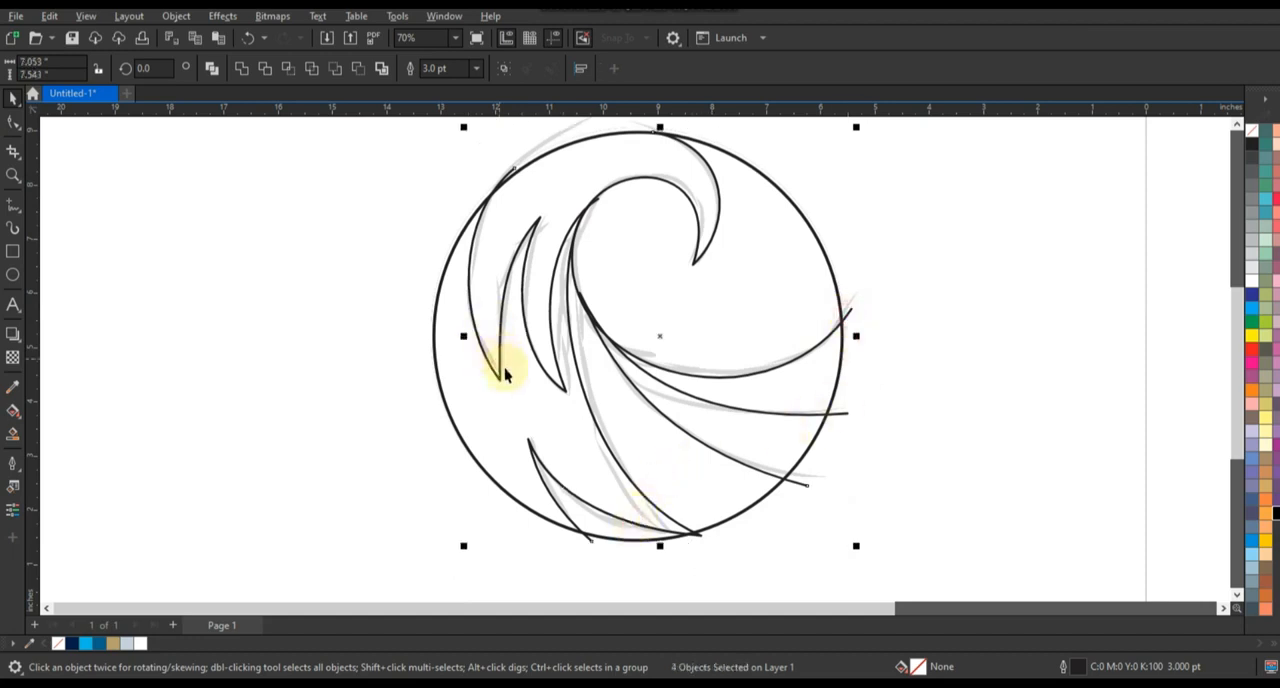
click(212, 69)
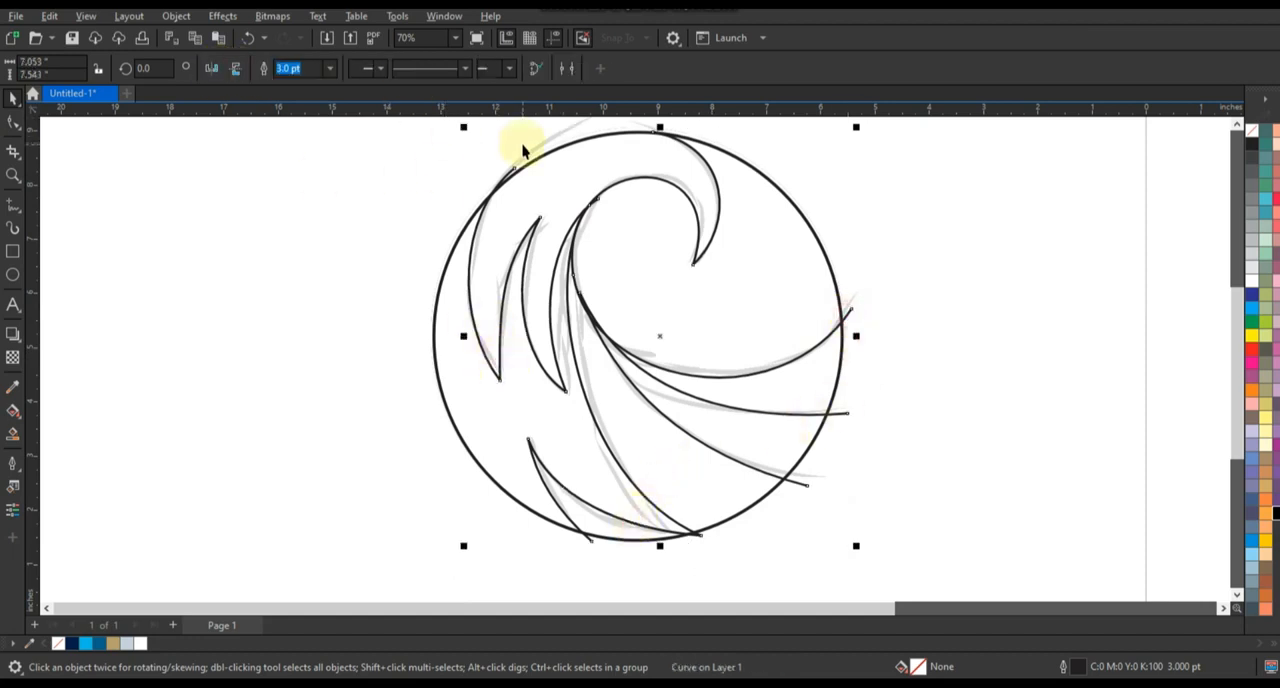
Set the combined wave curve's outline width to 8.0 pt and convert that outline to an object
click(330, 68)
click(299, 198)
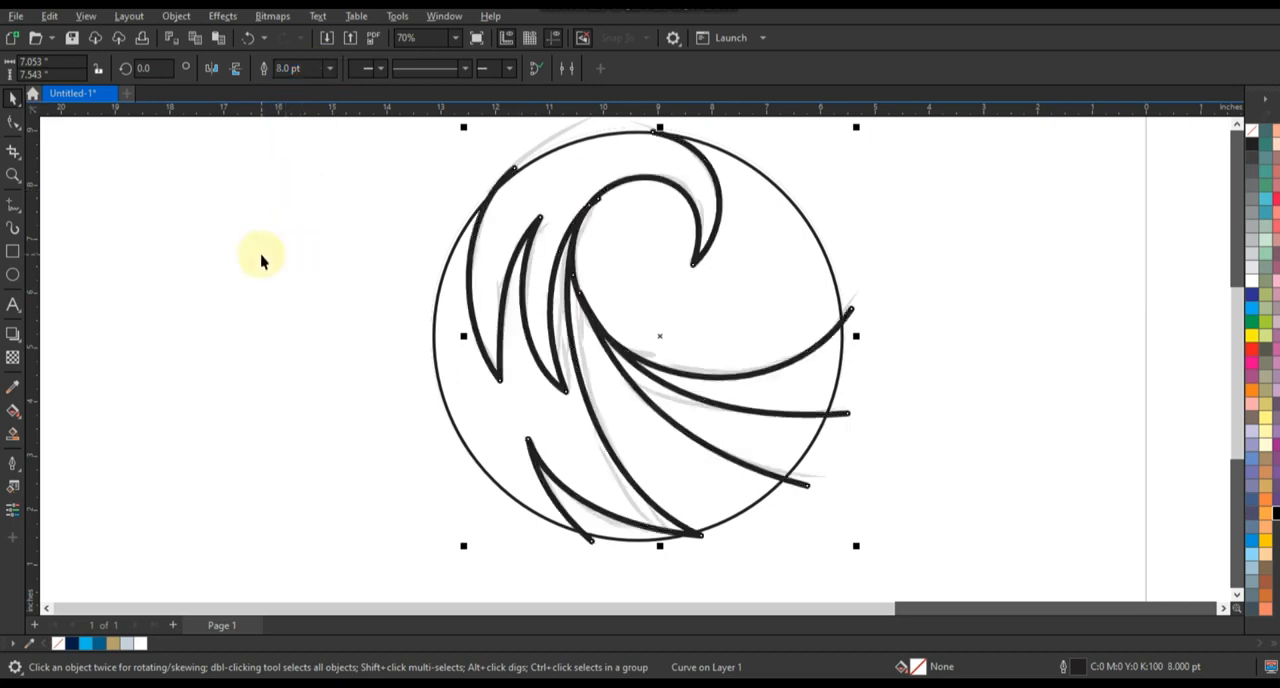
click(166, 17)
click(185, 464)
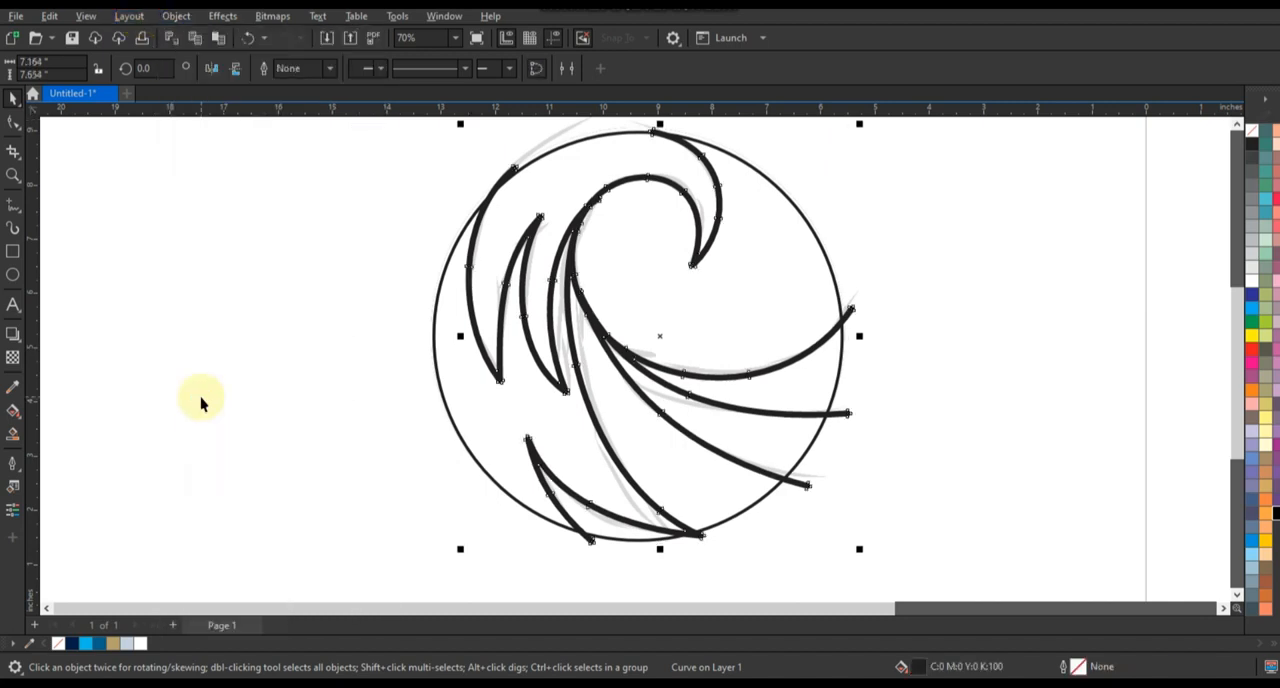
click(200, 403)
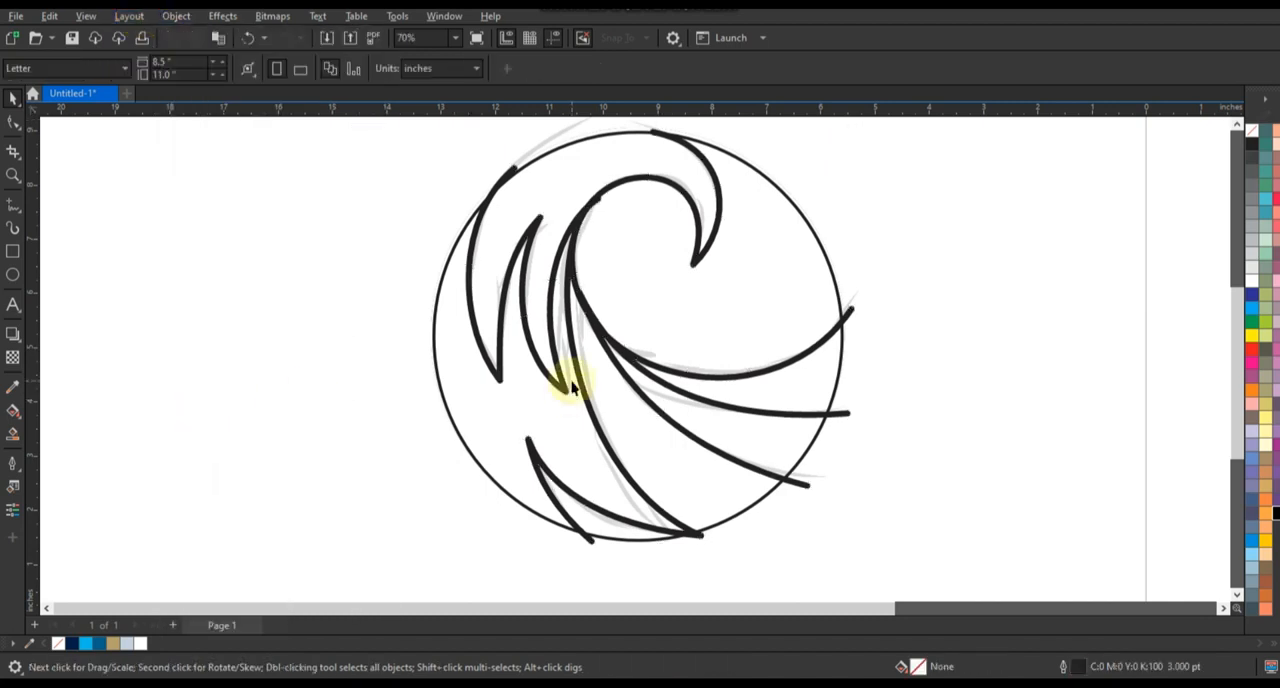
Move the faded sketch off the artwork and fill the six wave regions inside the circle with blue #336699 using Smart Fill
drag(855, 300, 221, 300)
click(443, 320)
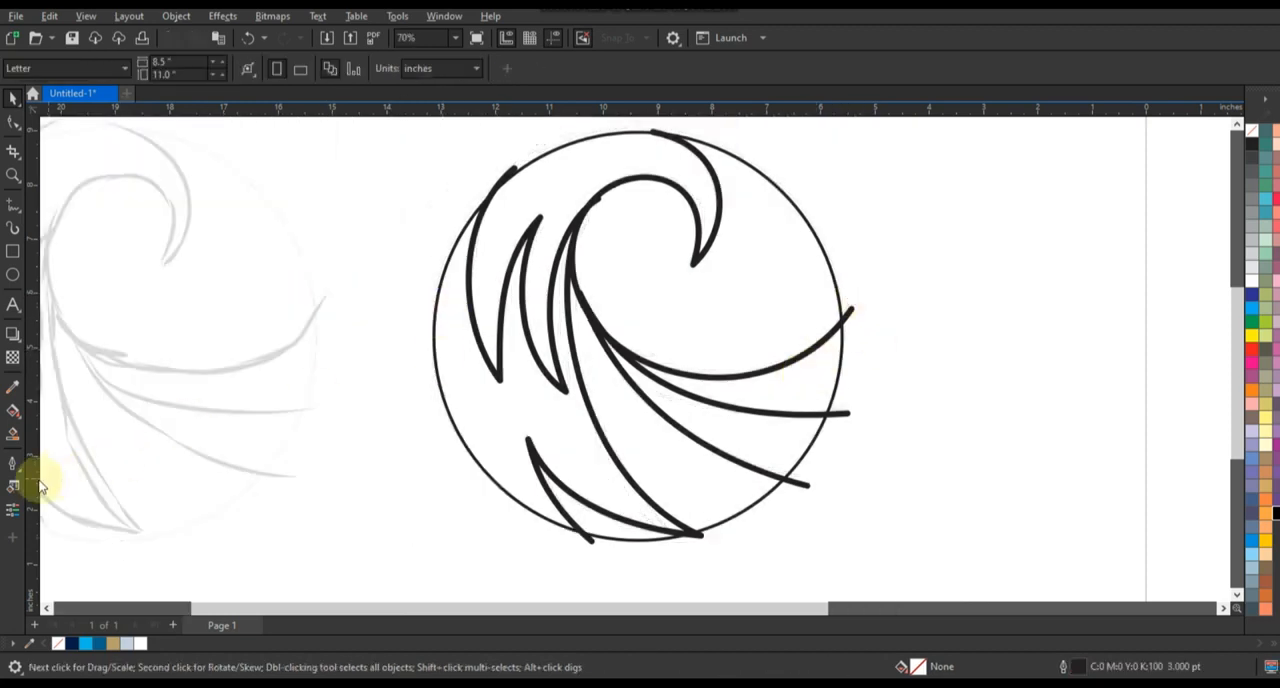
click(12, 434)
click(776, 391)
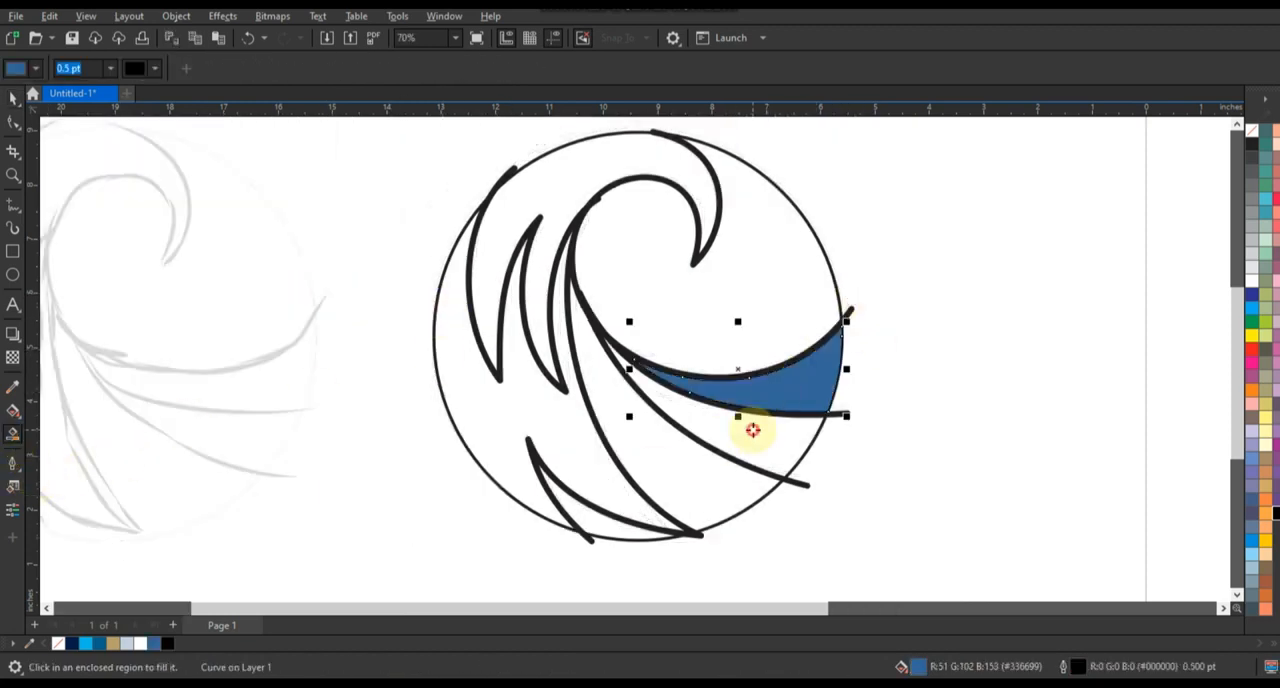
click(752, 430)
click(674, 471)
click(589, 457)
click(576, 513)
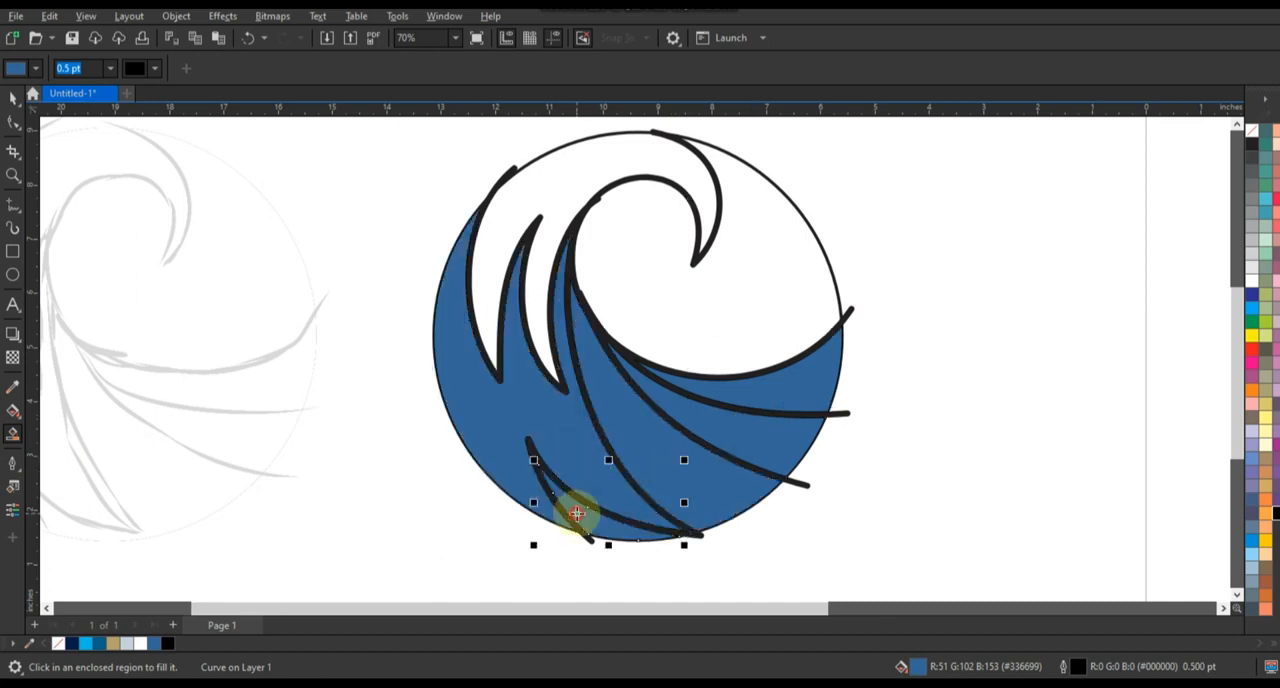
click(537, 260)
Delete the thick black wave line object lying over the blue regions
click(13, 97)
click(1034, 330)
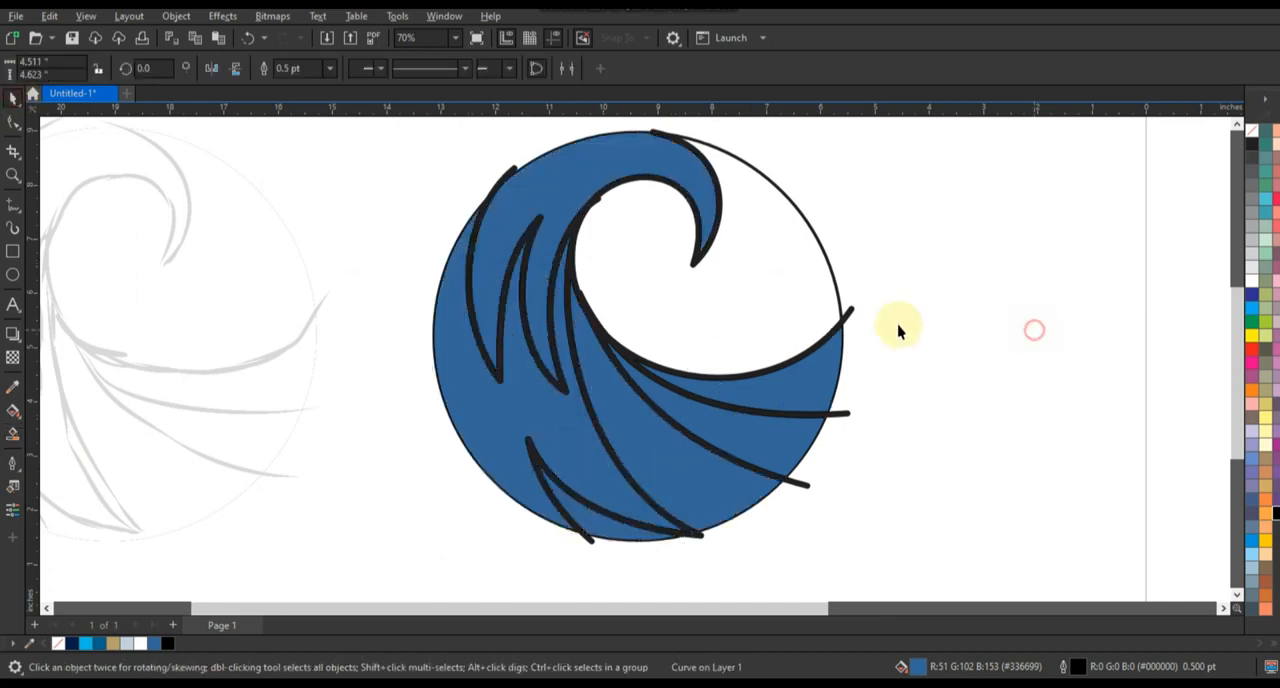
click(849, 311)
key(Delete)
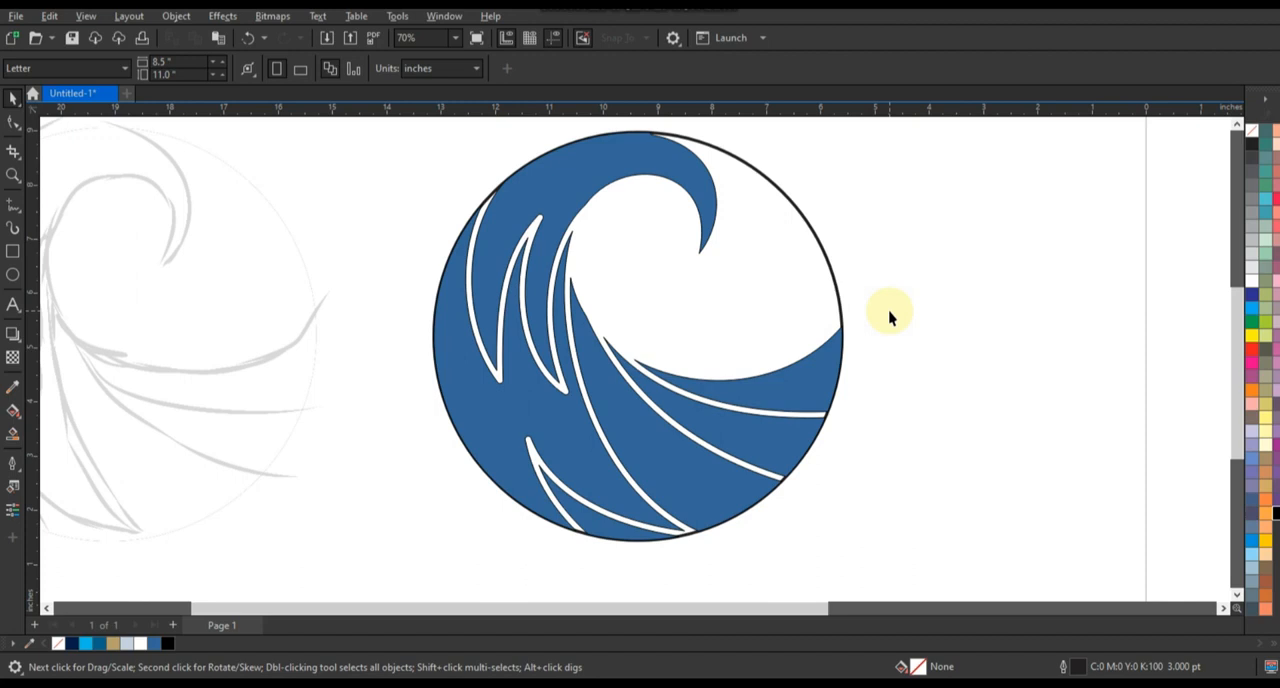
Fill the circle behind the wave regions with navy #061D46
click(830, 256)
click(1275, 512)
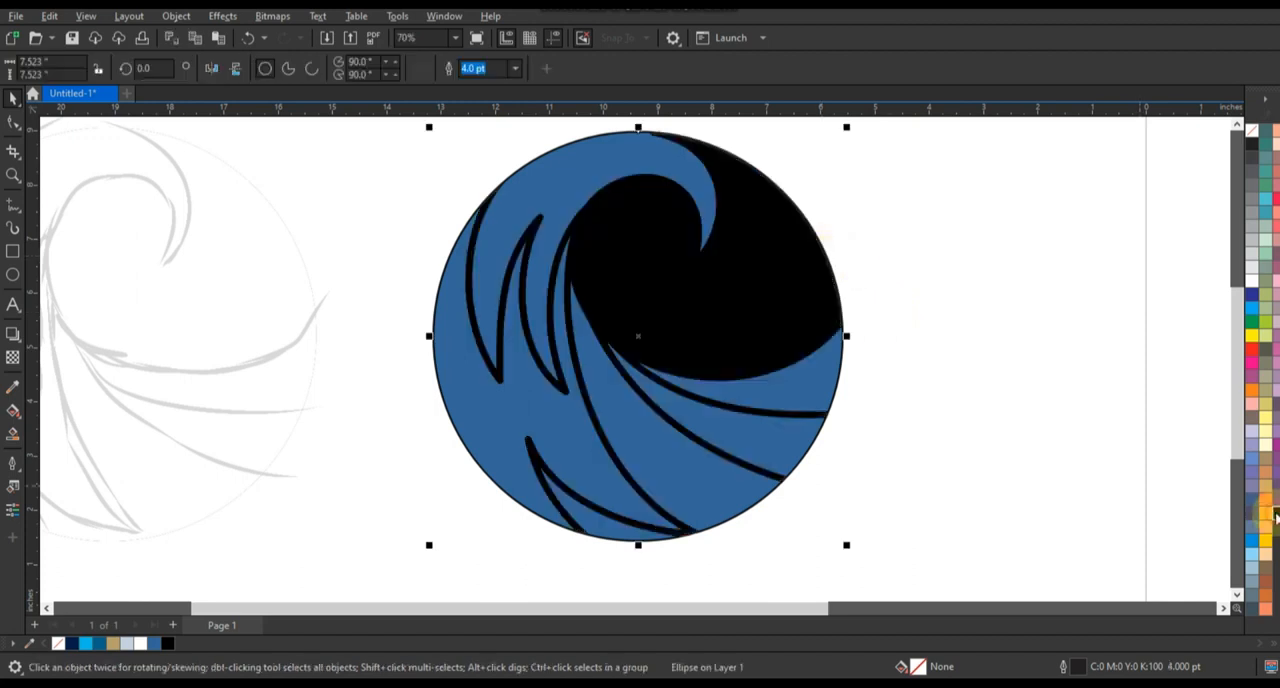
click(72, 643)
Fill the upper and lower sweeps under the curl with #09628A and the sweep between them with light blue #00BCE9
click(790, 386)
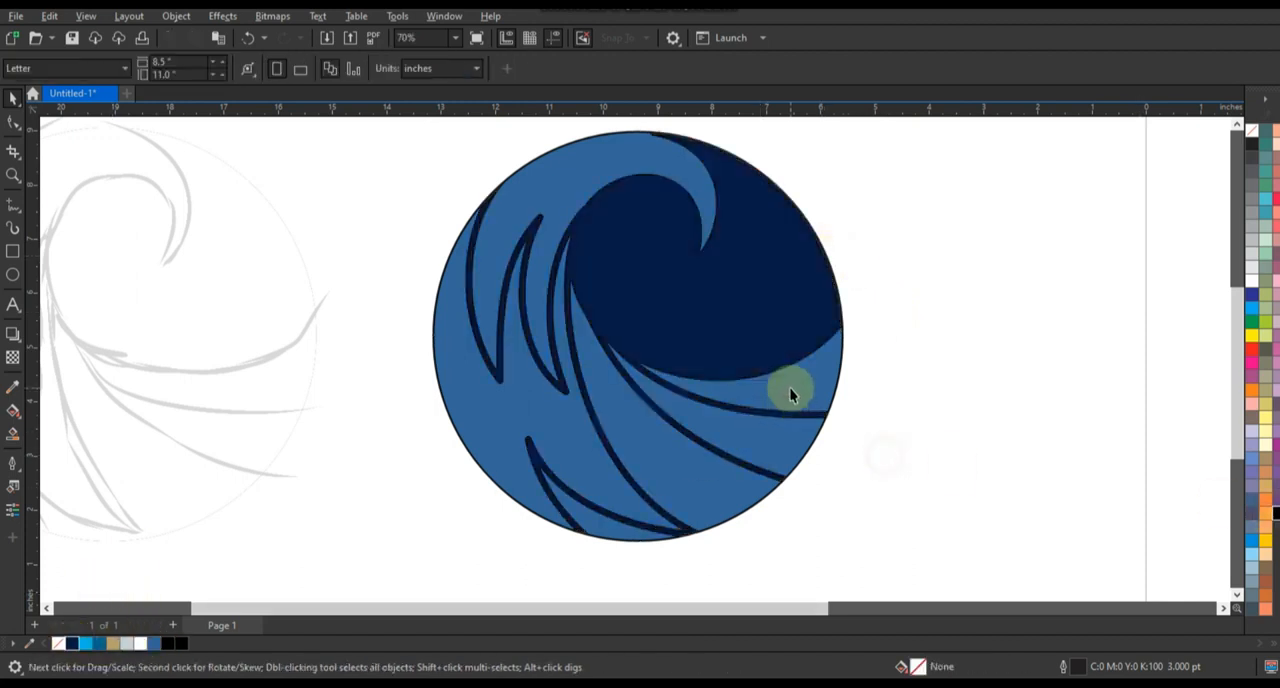
click(99, 643)
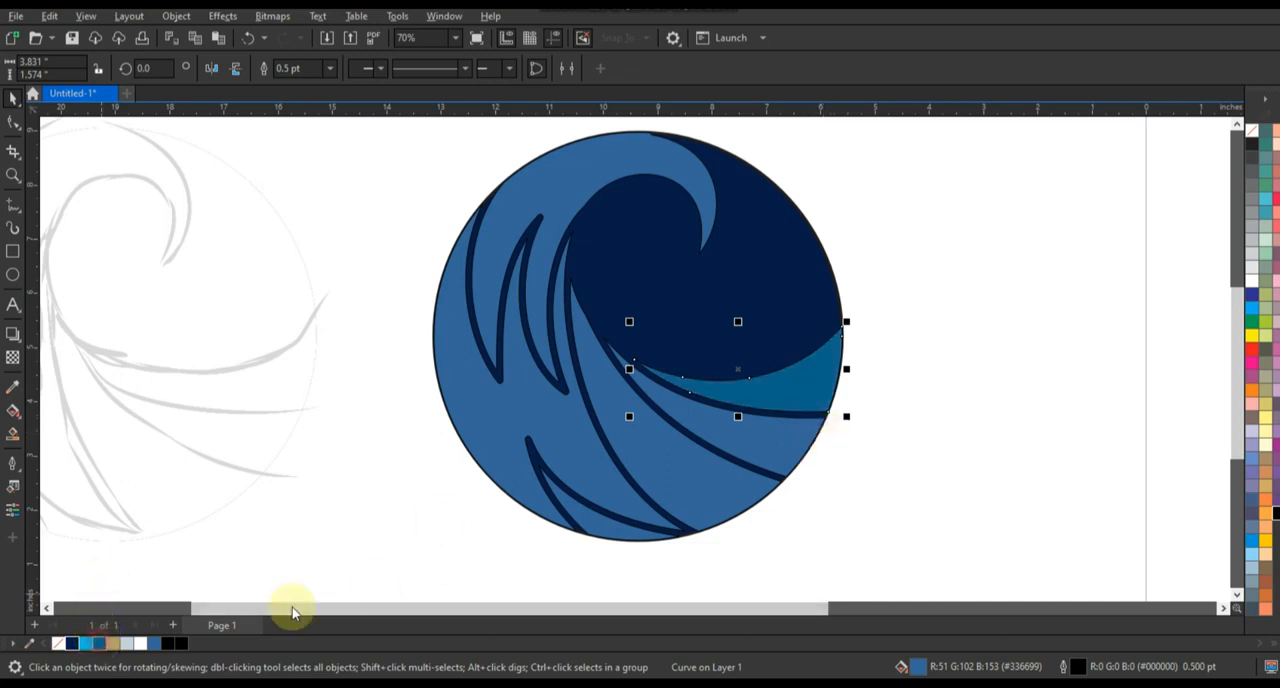
click(771, 449)
click(86, 643)
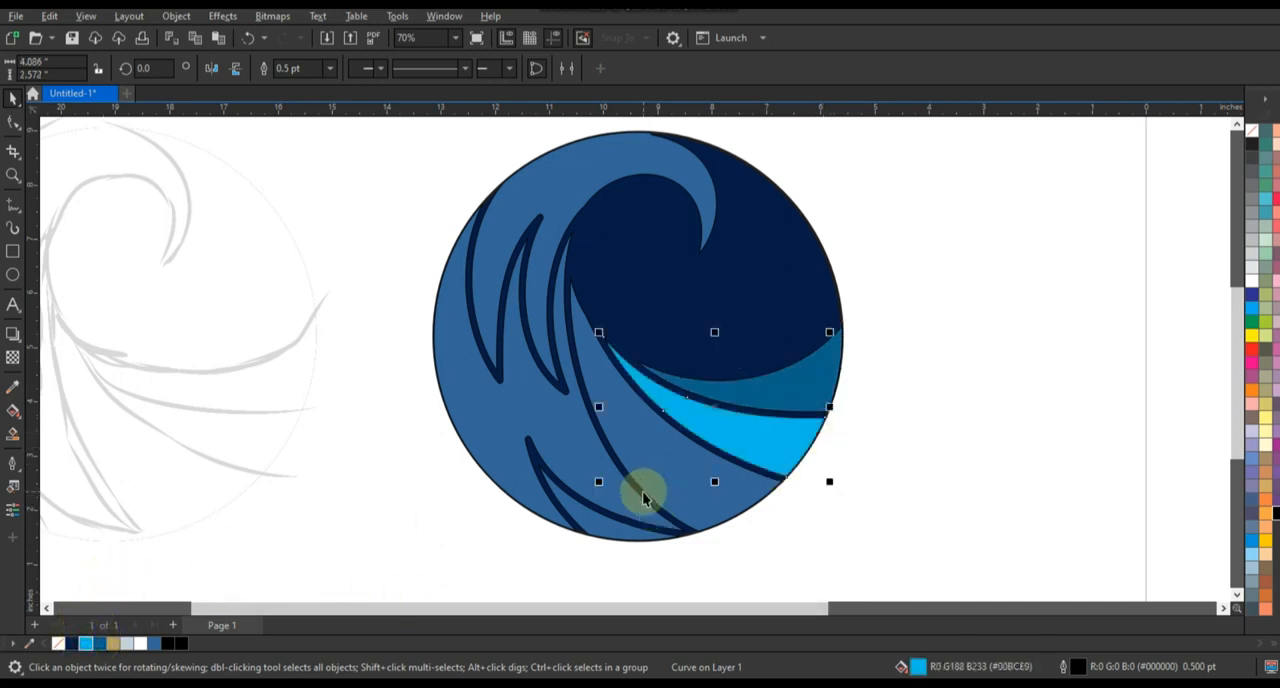
click(646, 491)
click(677, 480)
click(102, 643)
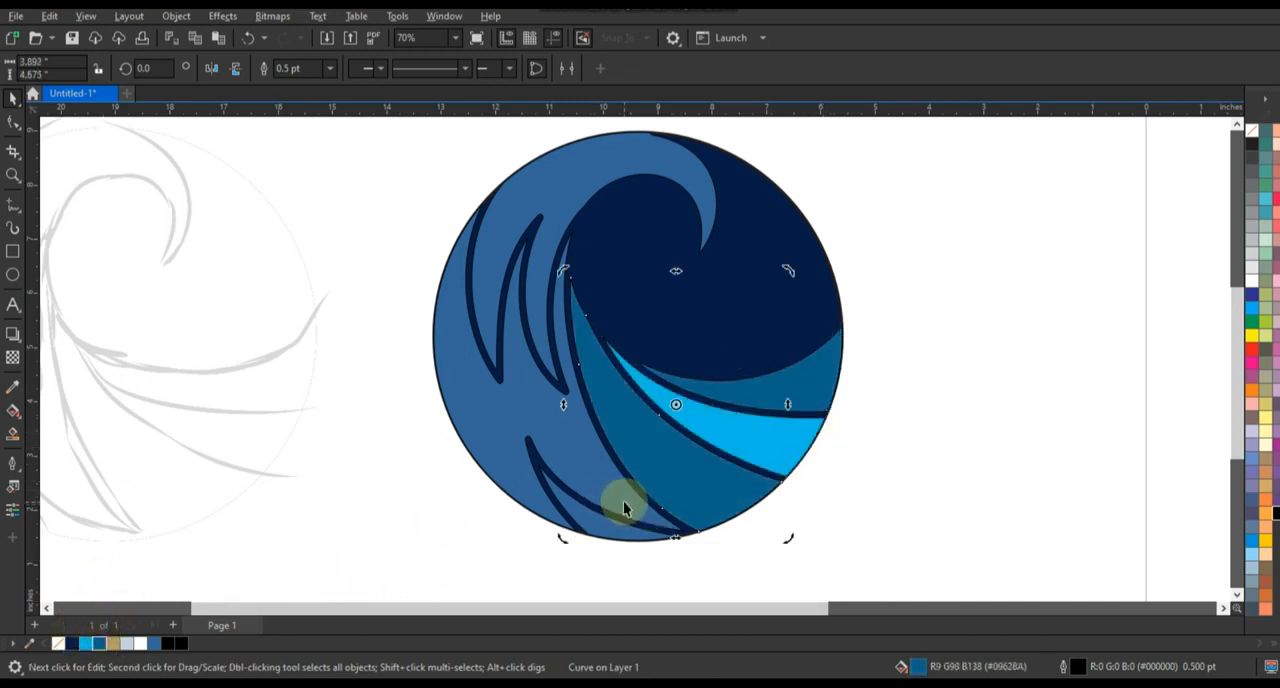
Fill the large left wave body with light blue #00BCE9 and the small sliver at the circle's bottom with #09628A
double_click(623, 501)
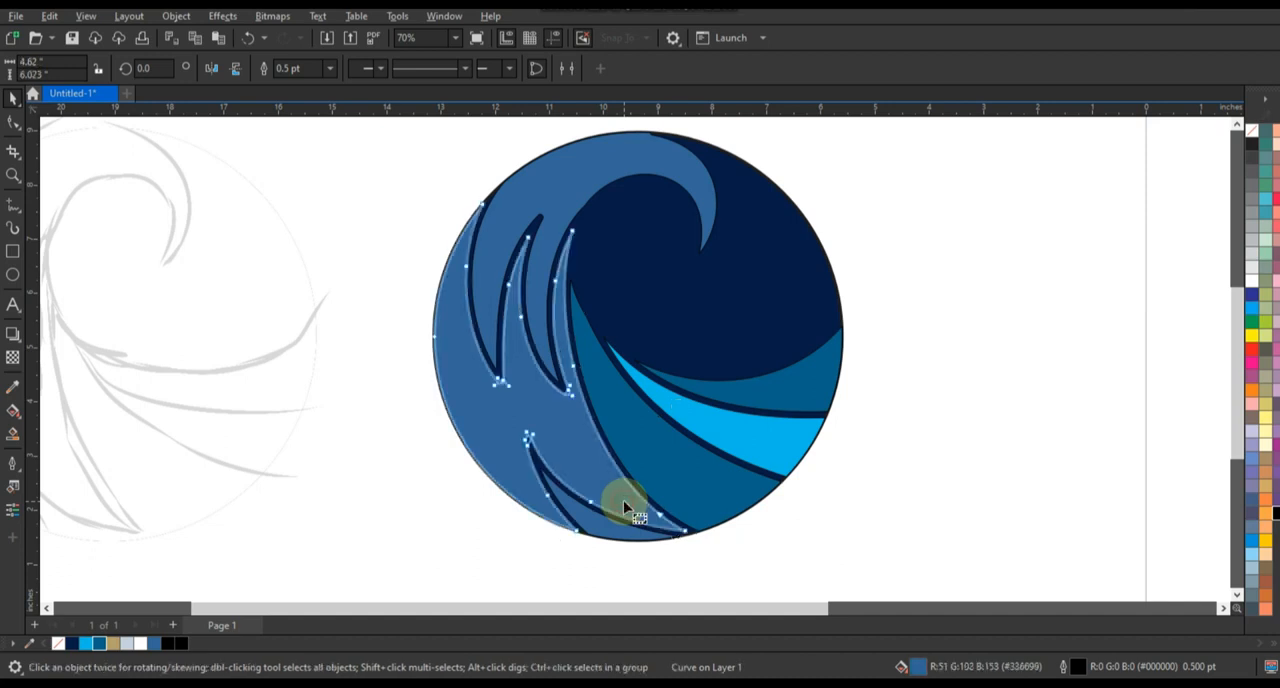
click(103, 640)
click(13, 97)
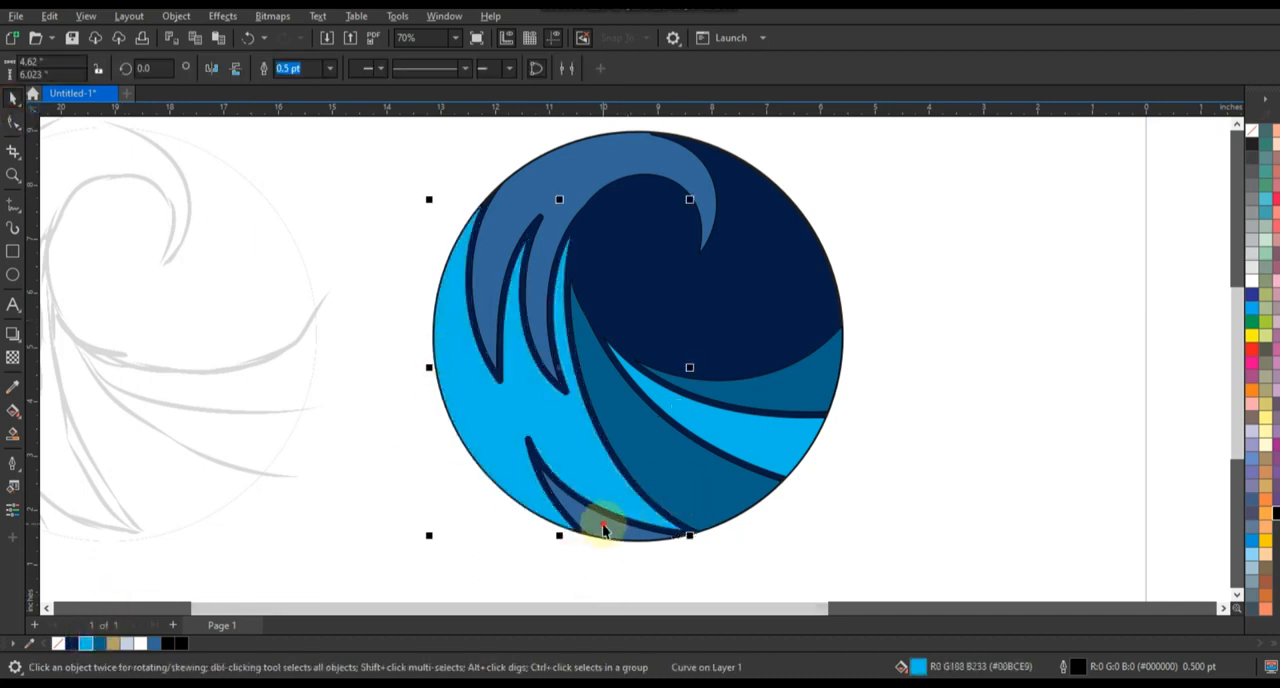
click(602, 522)
click(100, 643)
Fill the wave's crest with white and remove the outline from the navy circle
click(543, 209)
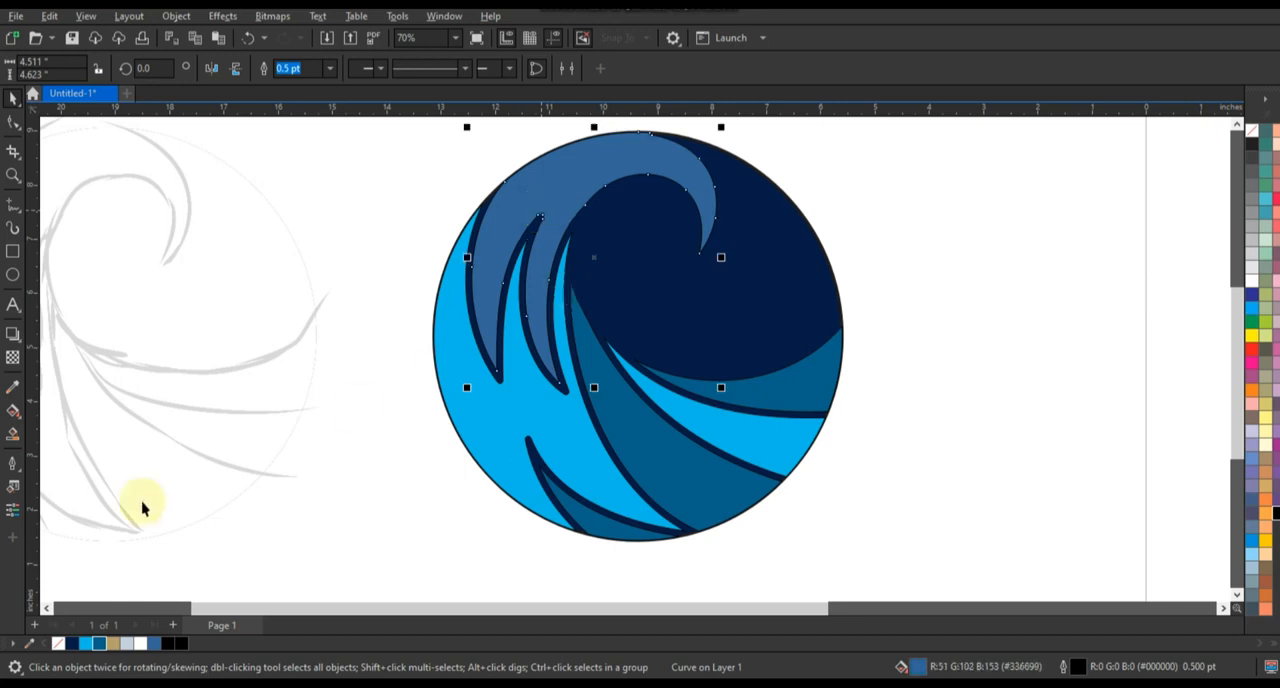
click(139, 643)
click(820, 320)
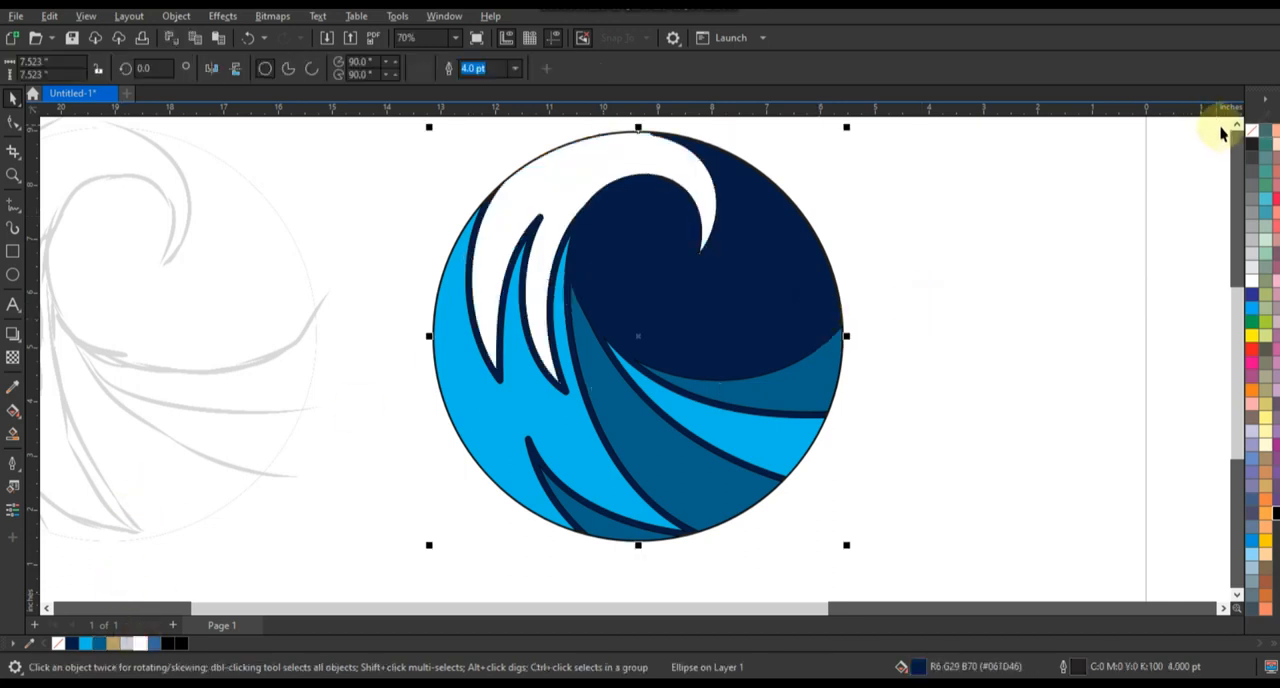
right_click(1245, 140)
click(1243, 143)
Enlarge the navy circle to about 7.93 inches and place a gold (#B69F6D) copy of about 8.25 inches at the back
scroll(909, 334, down, 1)
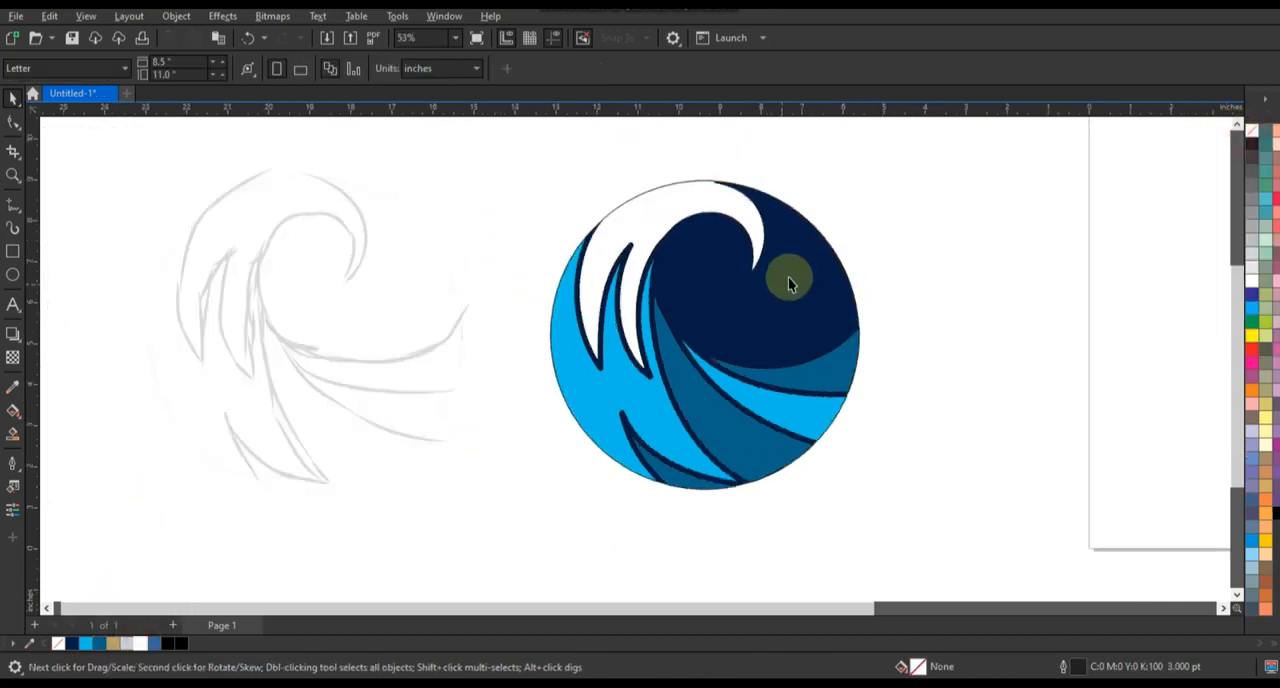
drag(866, 177, 876, 176)
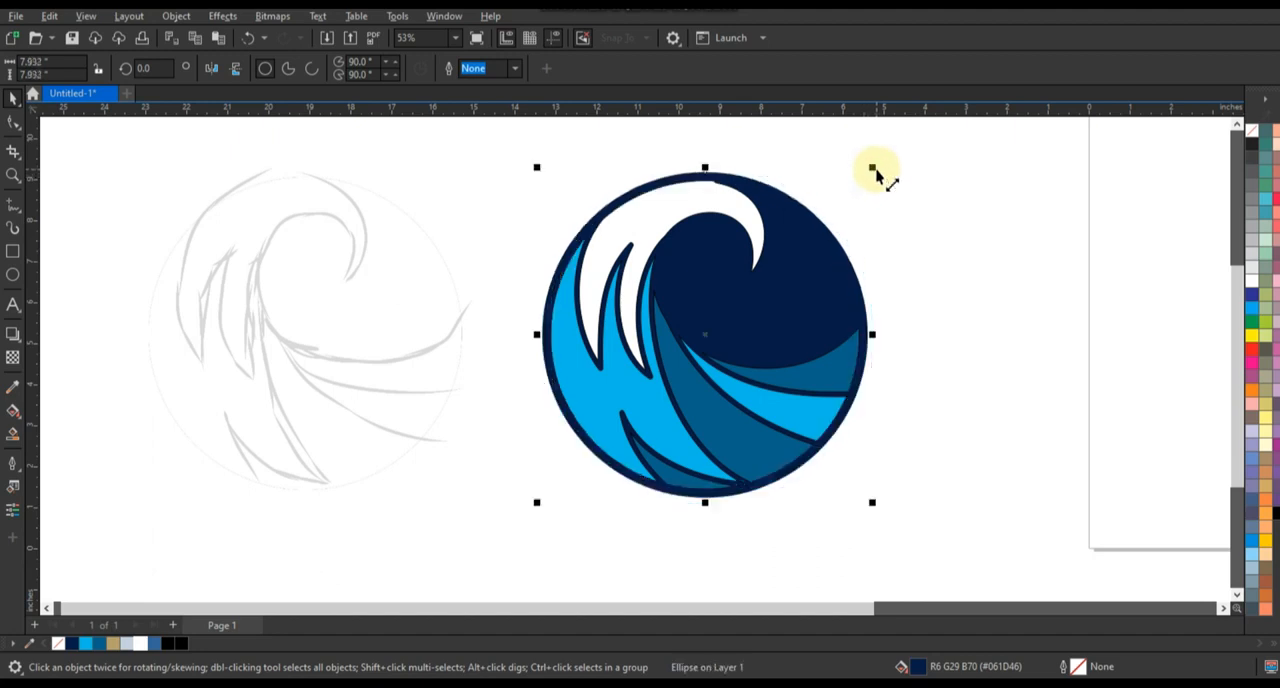
drag(876, 176, 890, 171)
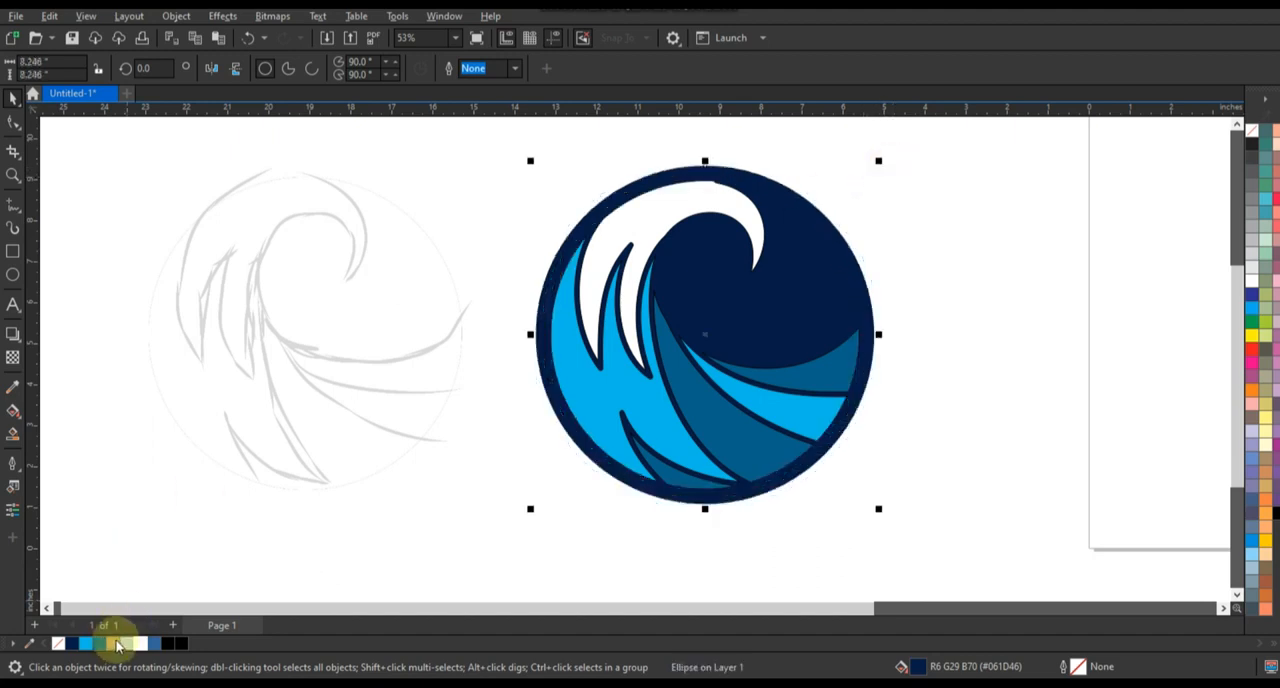
click(112, 643)
key(shift+Page_Down)
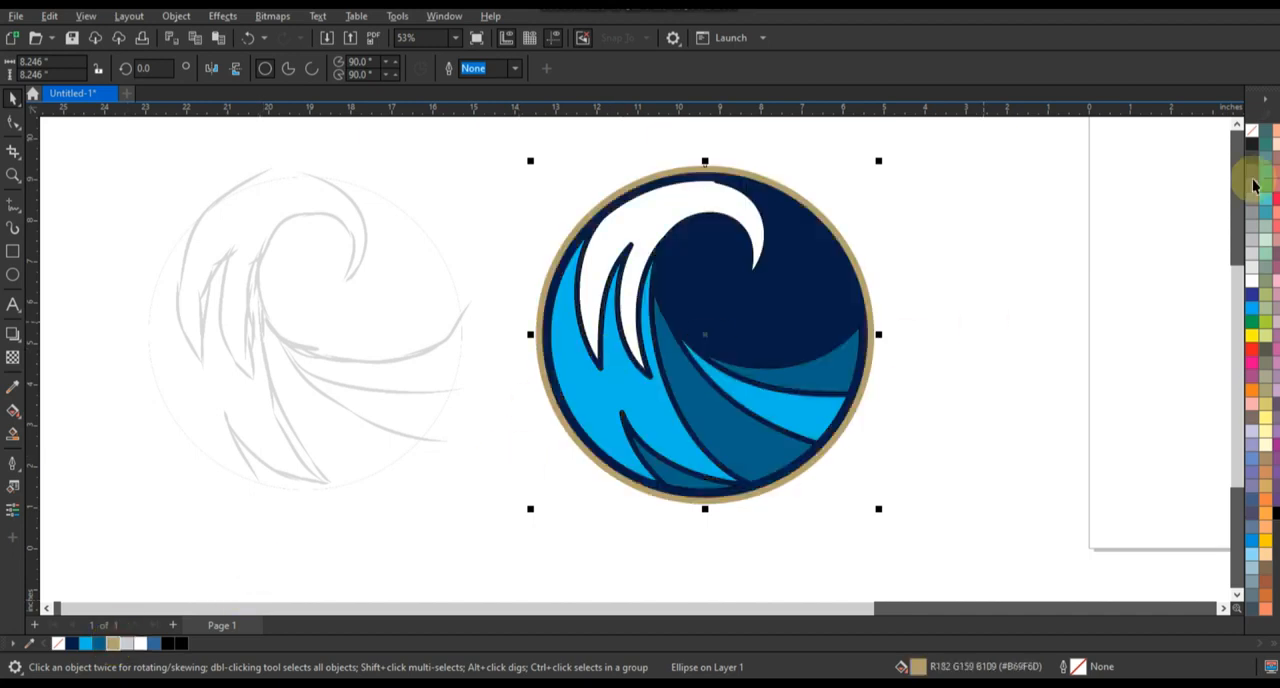
click(1241, 127)
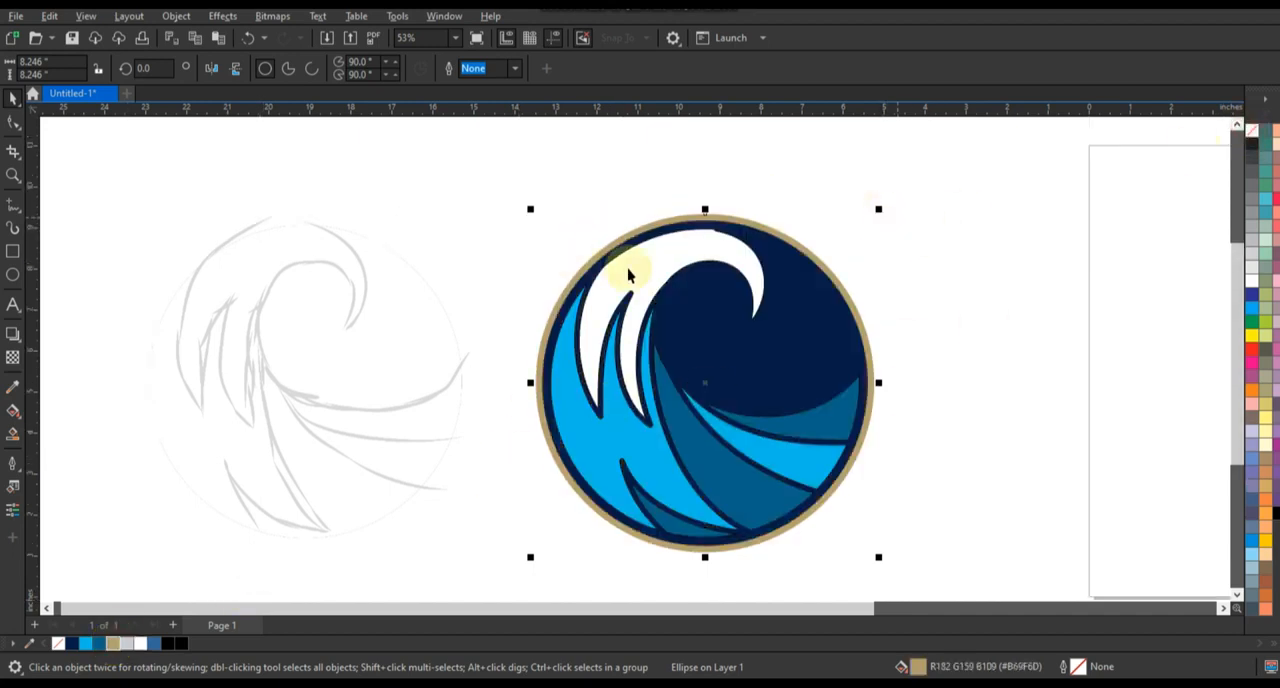
Adjust the outer edge of the white crest by editing its nodes with the Shape tool
click(627, 268)
click(12, 122)
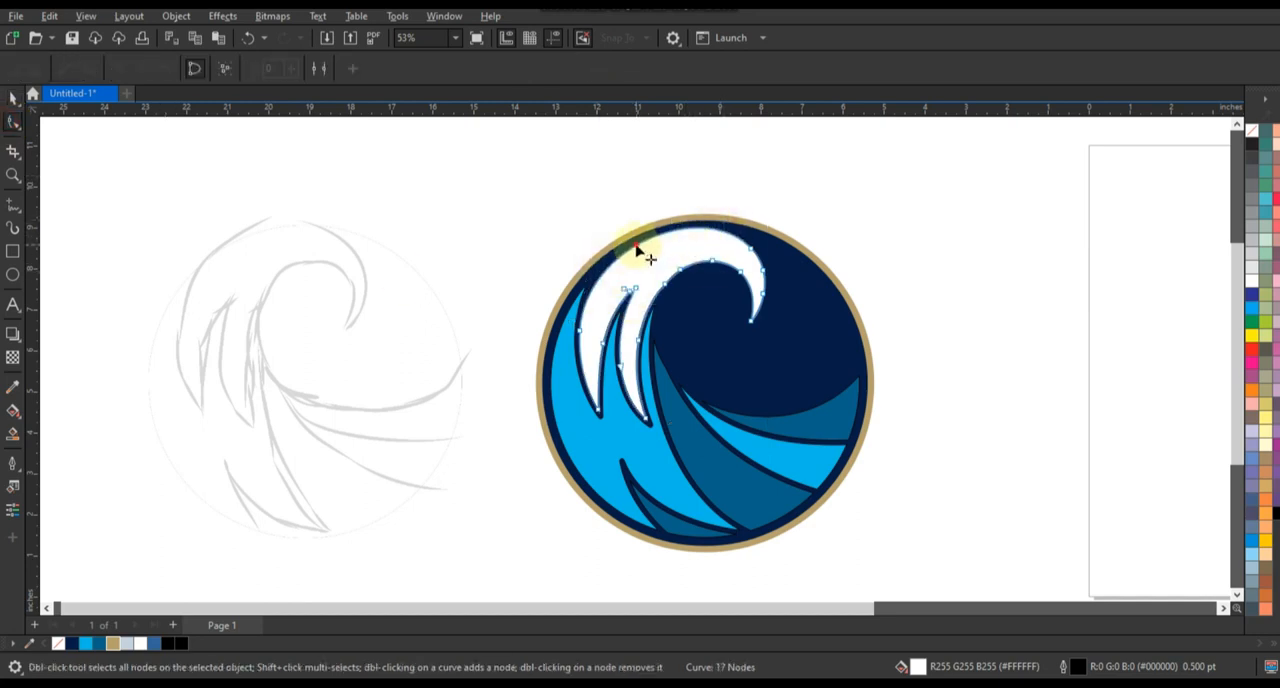
click(13, 97)
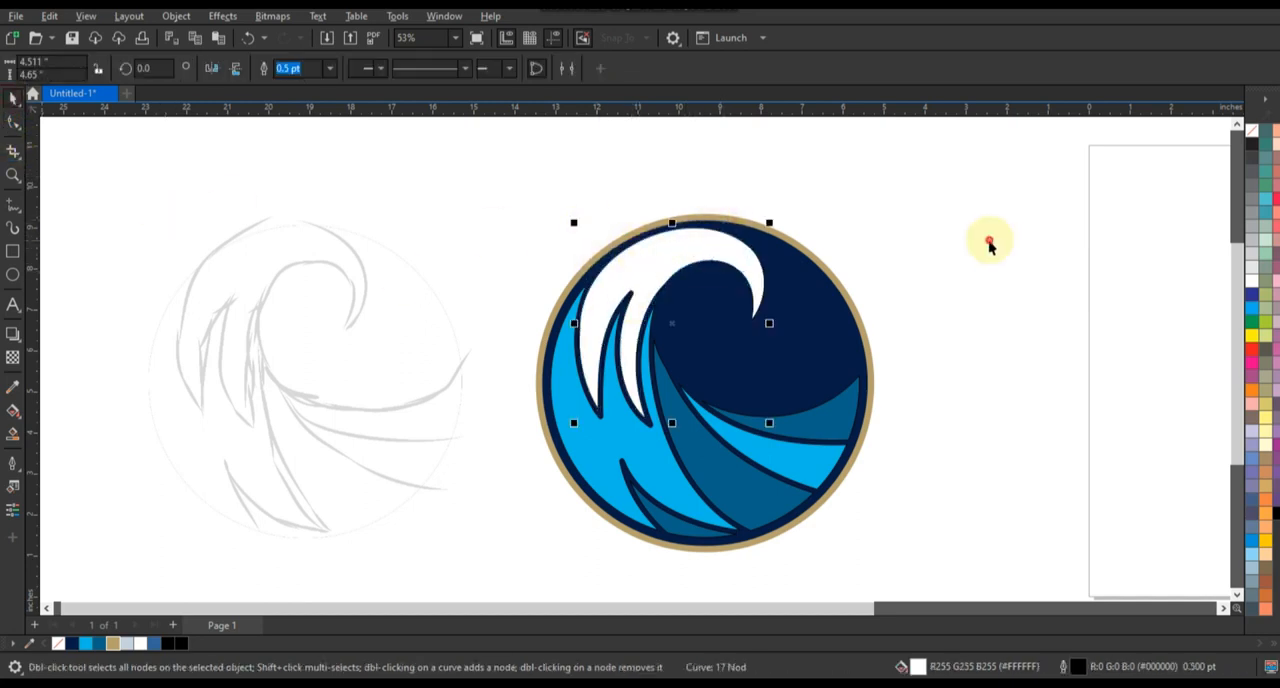
Place a copy of the gold circle enlarged to about 10.68 inches at the back and fill it with navy
click(874, 382)
drag(879, 210, 952, 161)
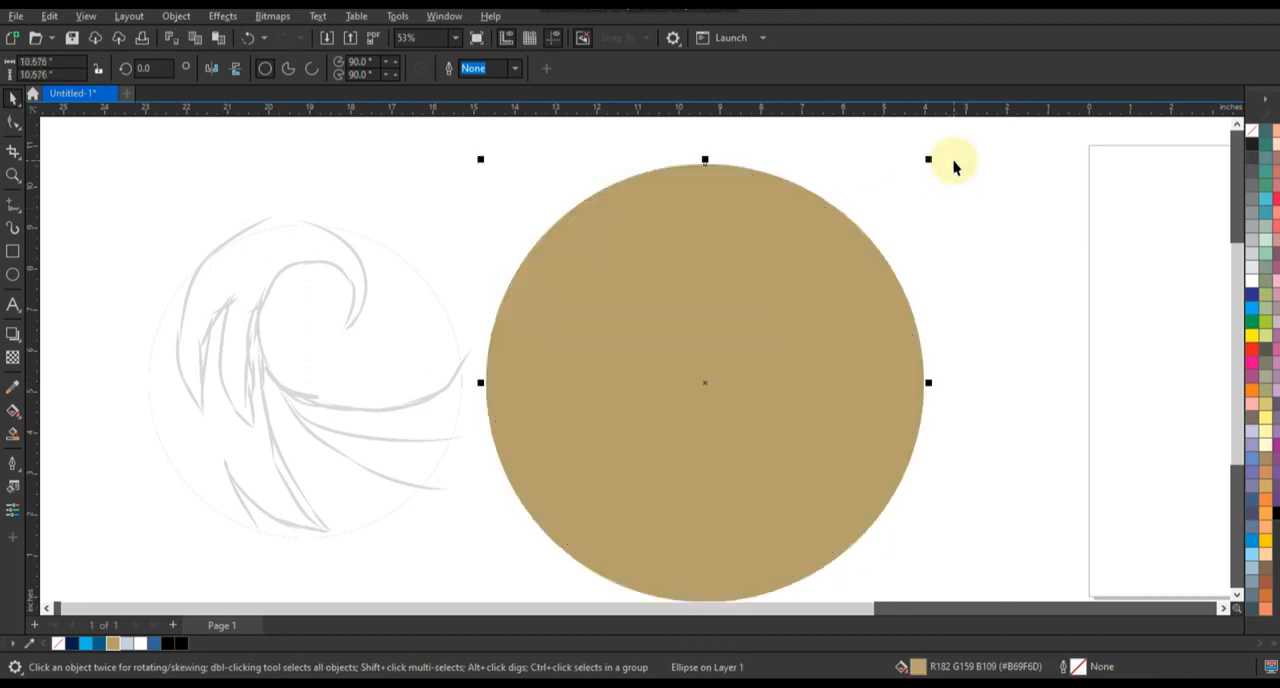
key(shift+Page_Down)
click(75, 645)
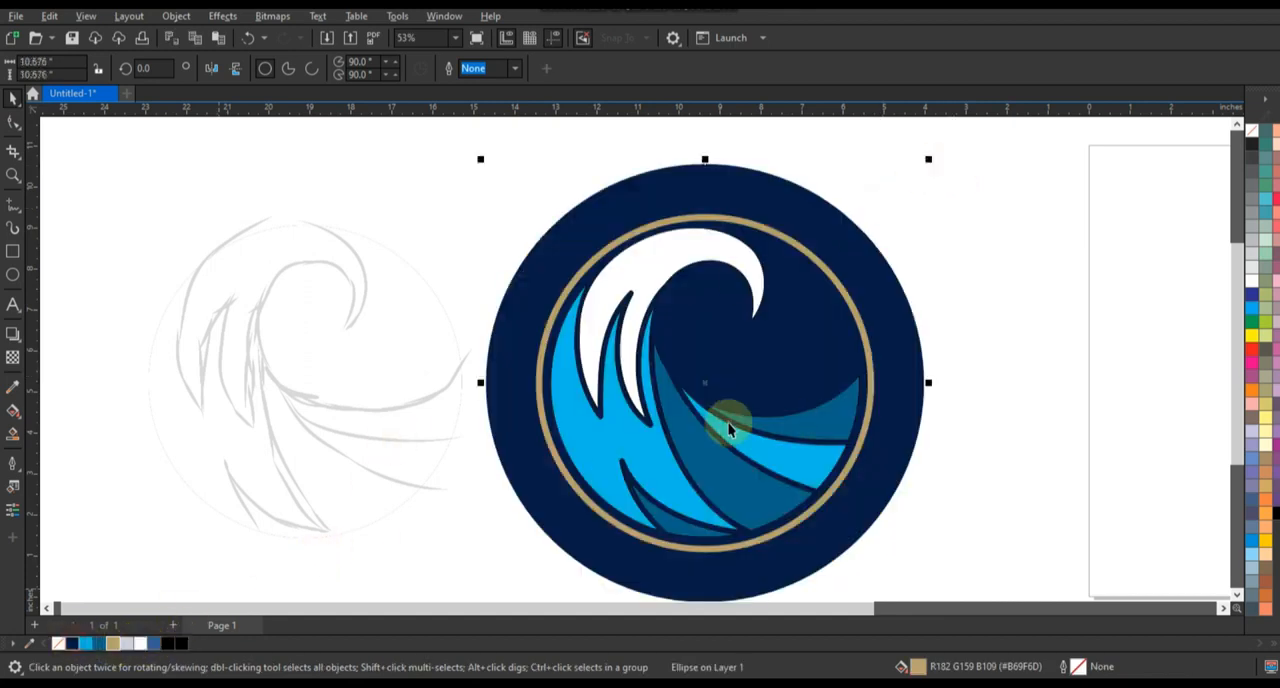
Move the sketch farther from the logo and add a gold outer circle of about 11.1 inches behind the navy one
scroll(728, 430, down, 1)
drag(450, 418, 317, 418)
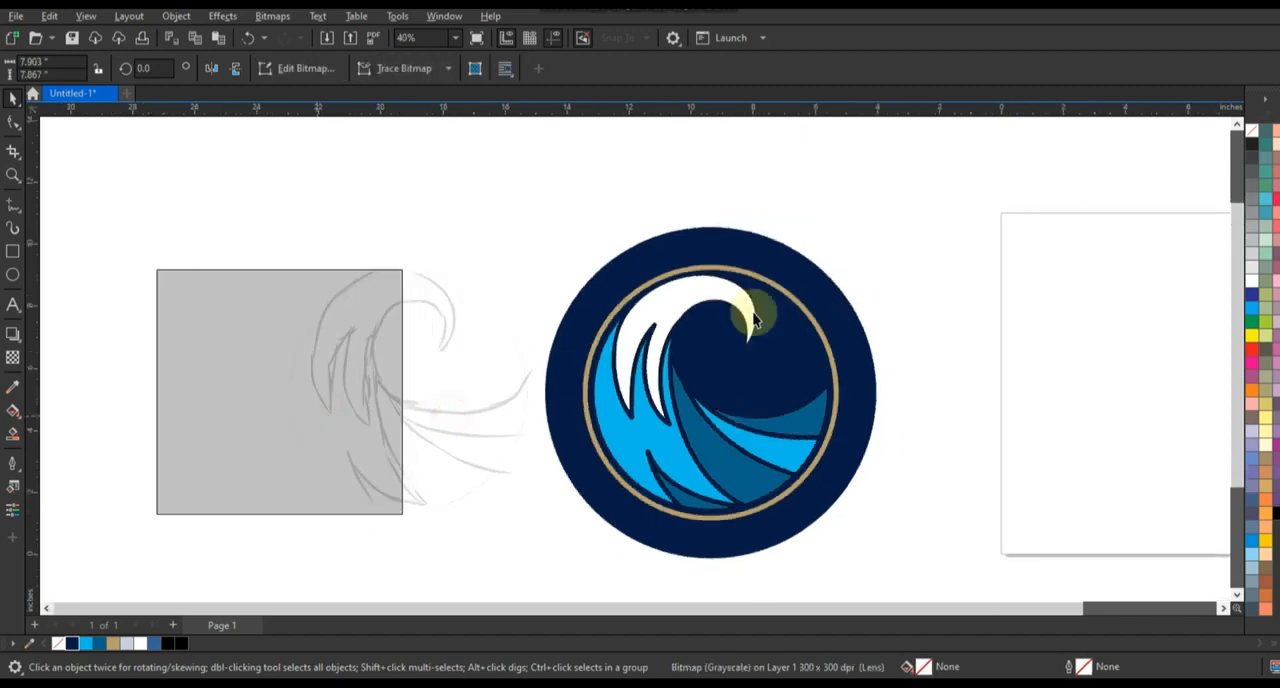
click(812, 270)
drag(880, 221, 889, 221)
click(113, 643)
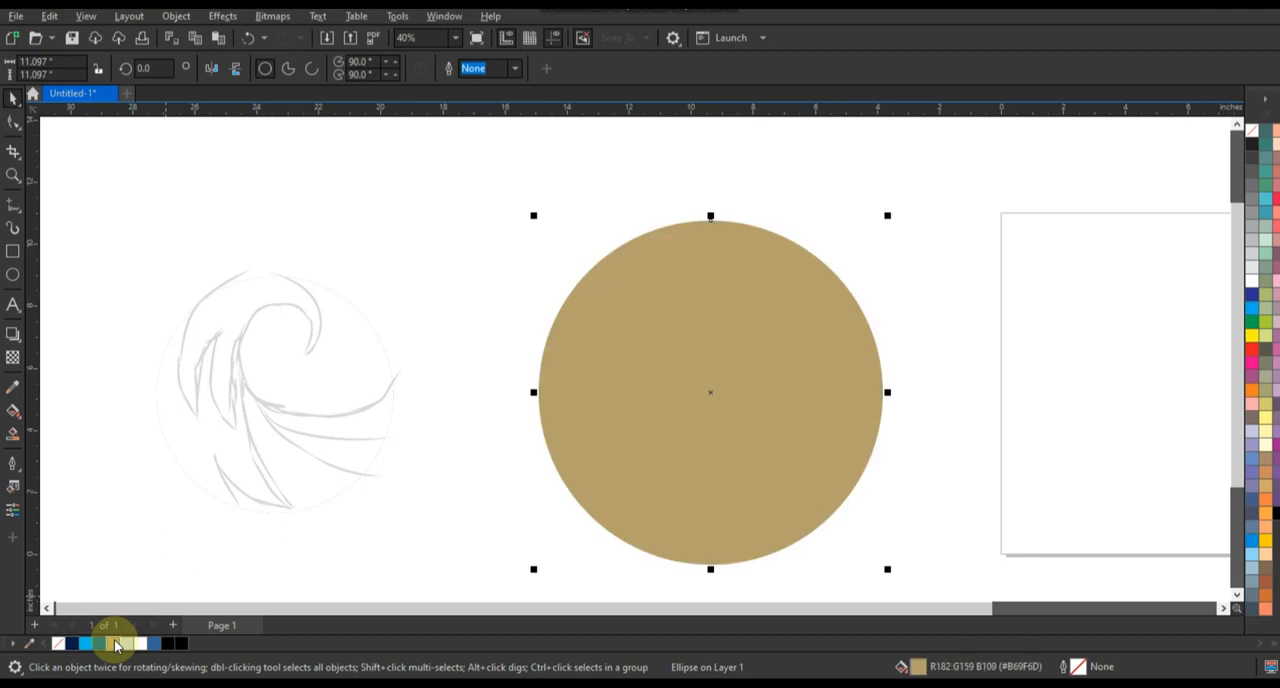
key(shift+Page_Down)
click(514, 268)
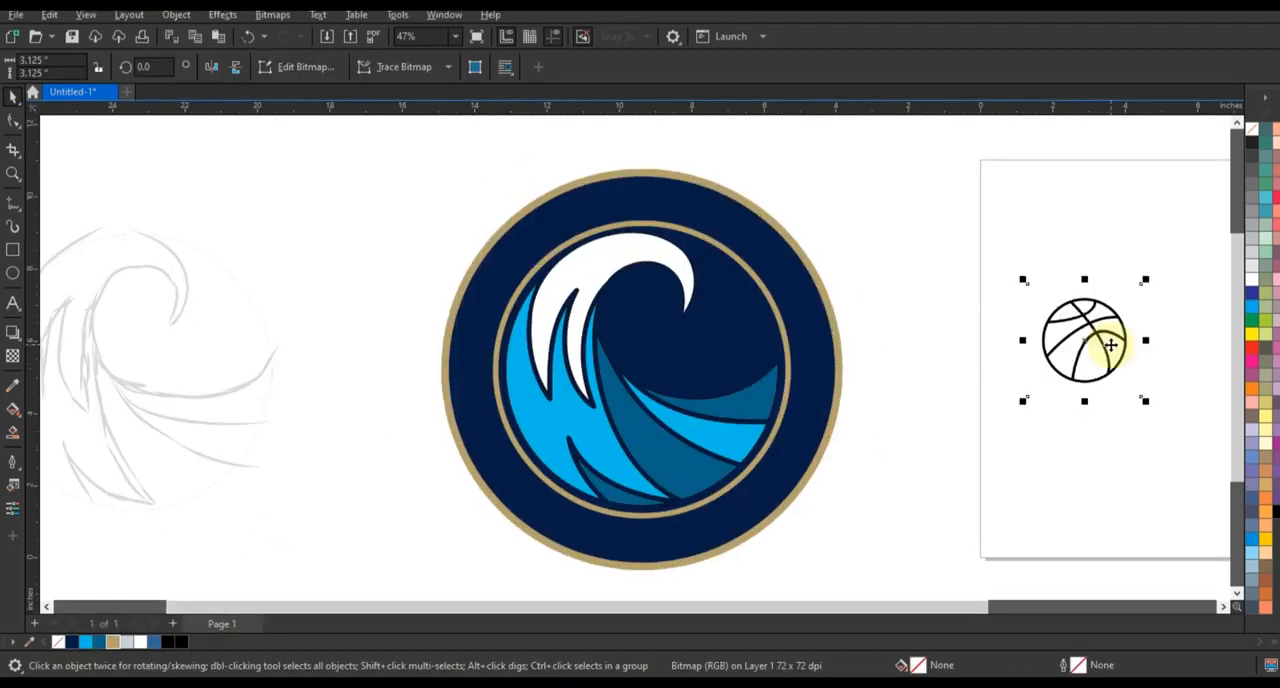
Convert the basketball bitmap to vector with an Outline Trace set to Low quality image
right_click(1110, 345)
mouse_move(1165, 271)
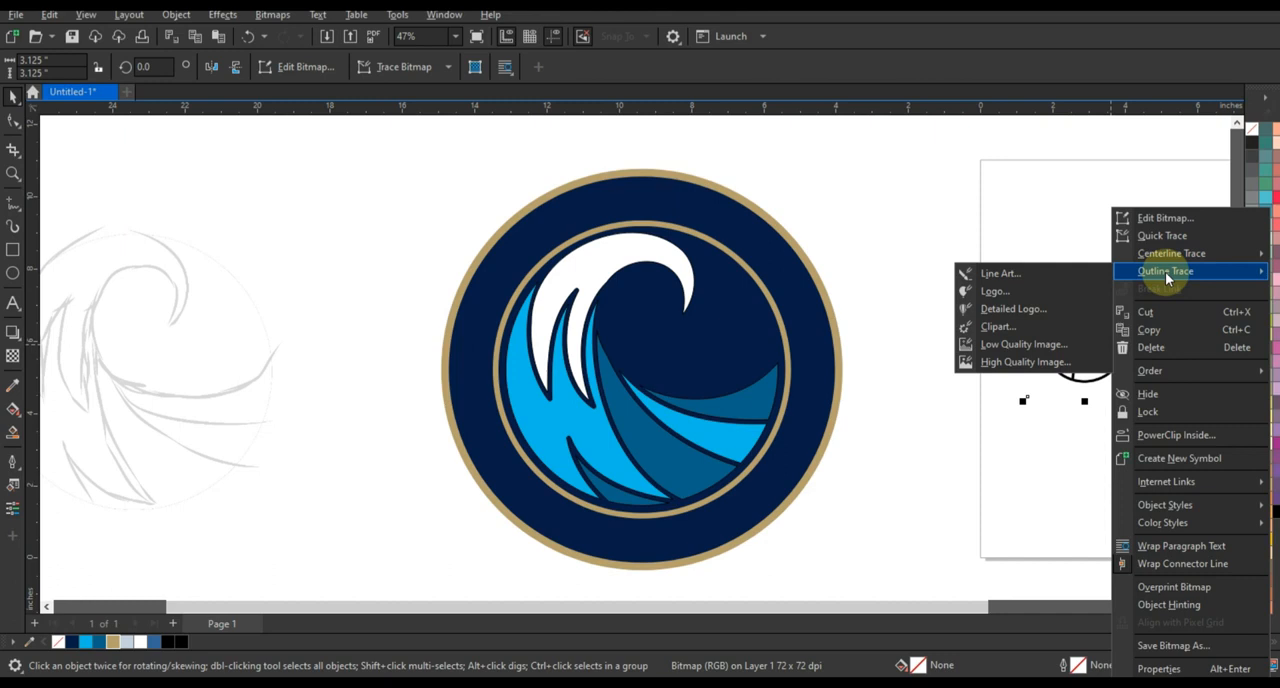
click(1022, 344)
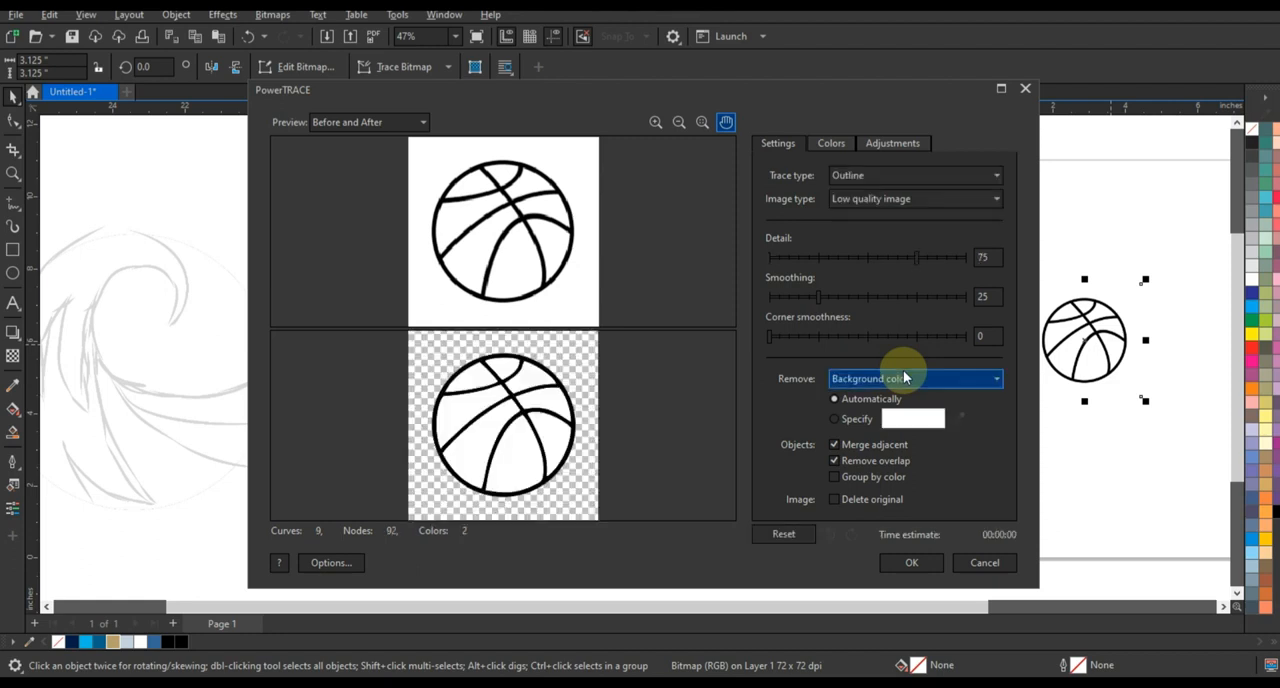
click(895, 562)
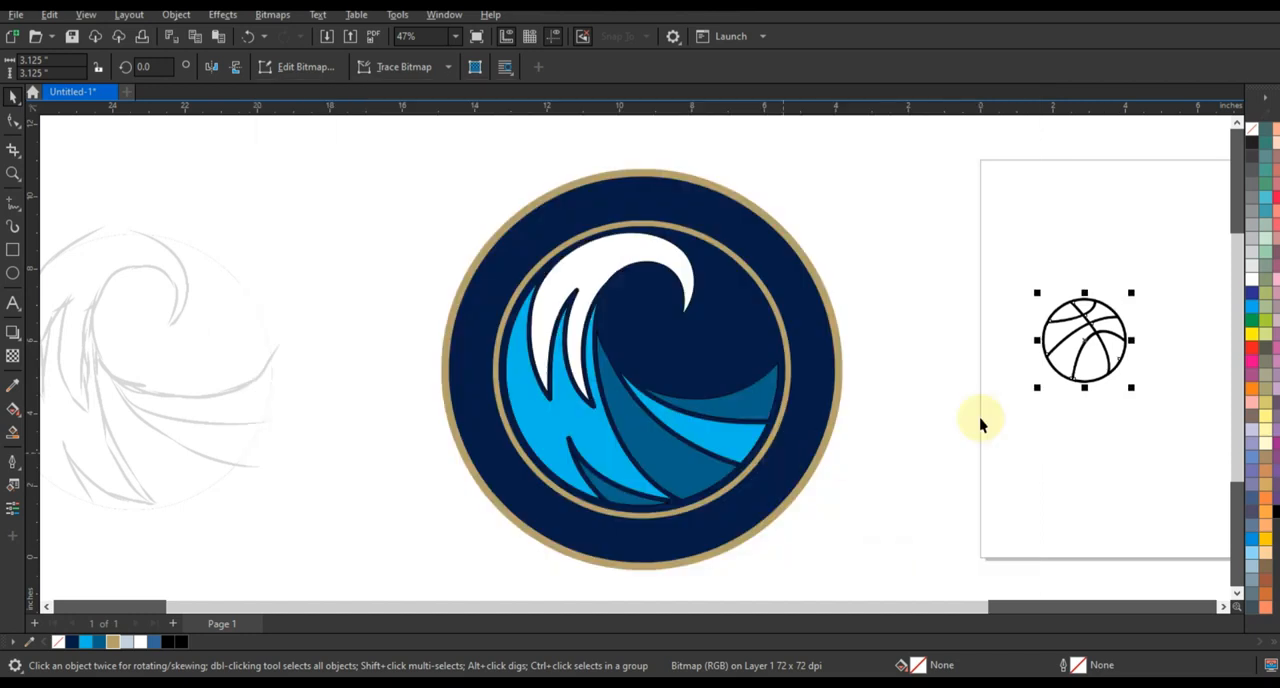
Place the traced basketball under the wave's curl at about 1.85 inches and delete the original bitmap
mouse_move(1052, 364)
mouse_down()
mouse_move(918, 402)
mouse_move(670, 332)
mouse_move(689, 361)
mouse_move(647, 317)
mouse_up()
click(1083, 350)
key(Delete)
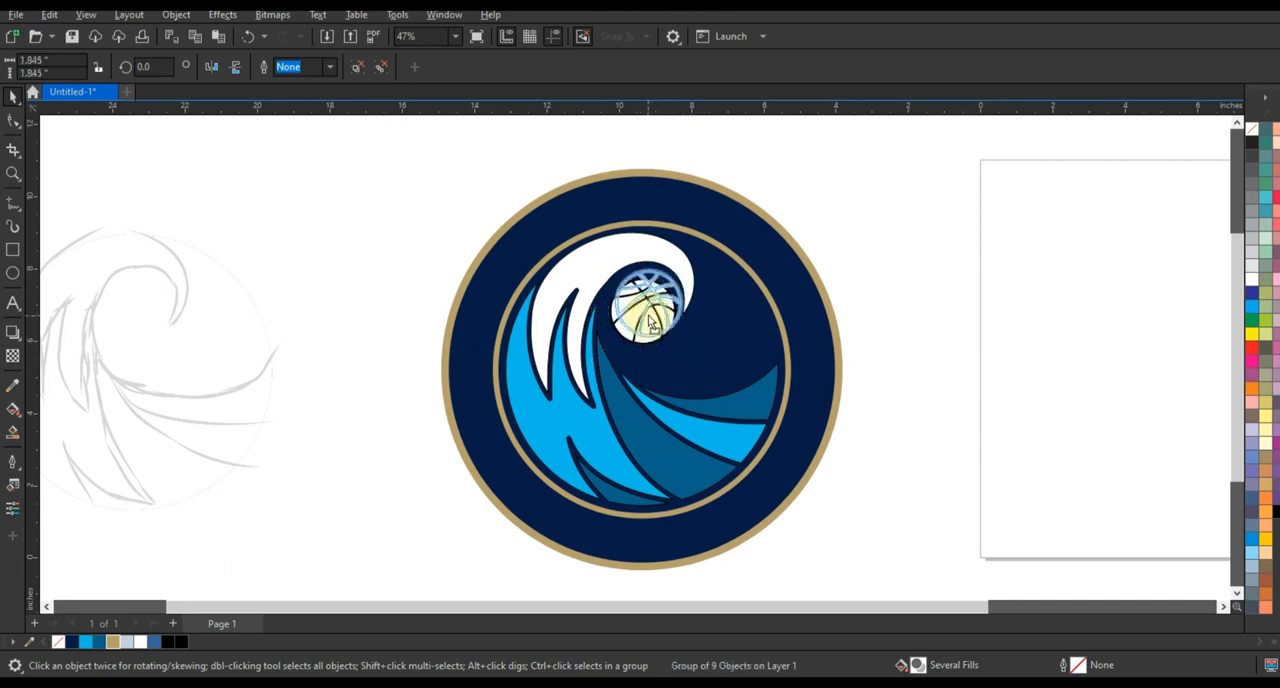
Add the text "ORLANDO" in the blank area beside the faded sketch
drag(406, 271, 753, 550)
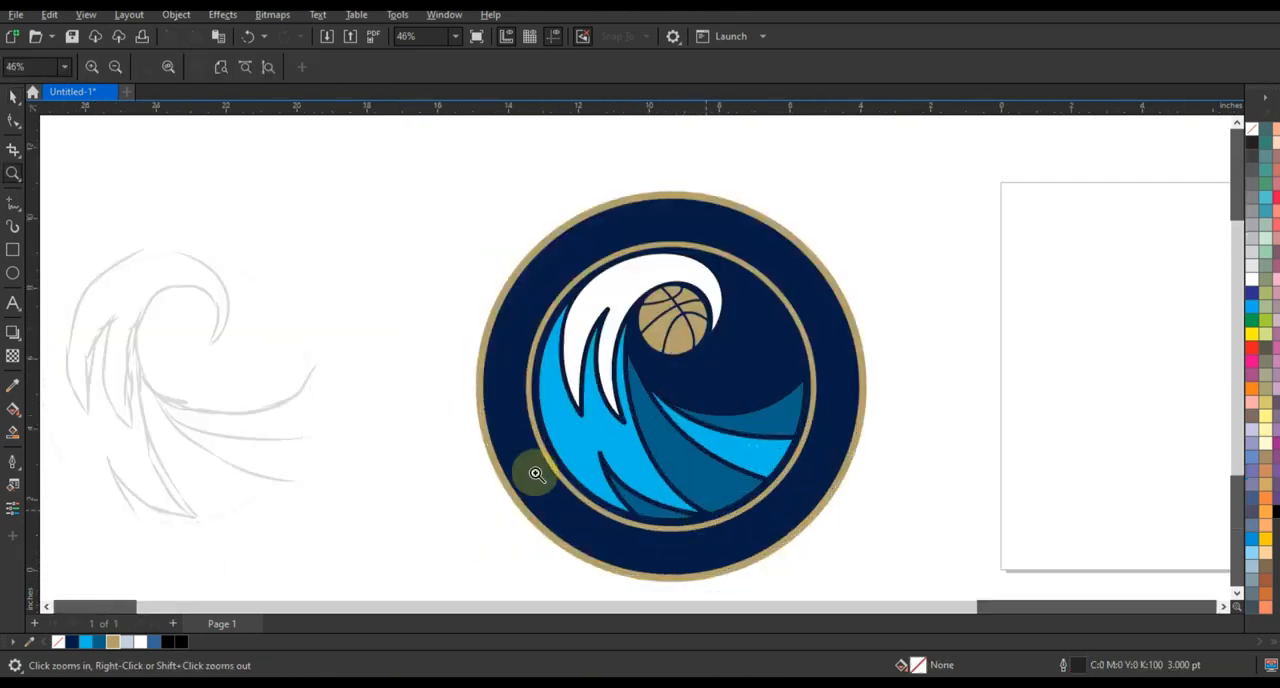
click(13, 303)
click(275, 243)
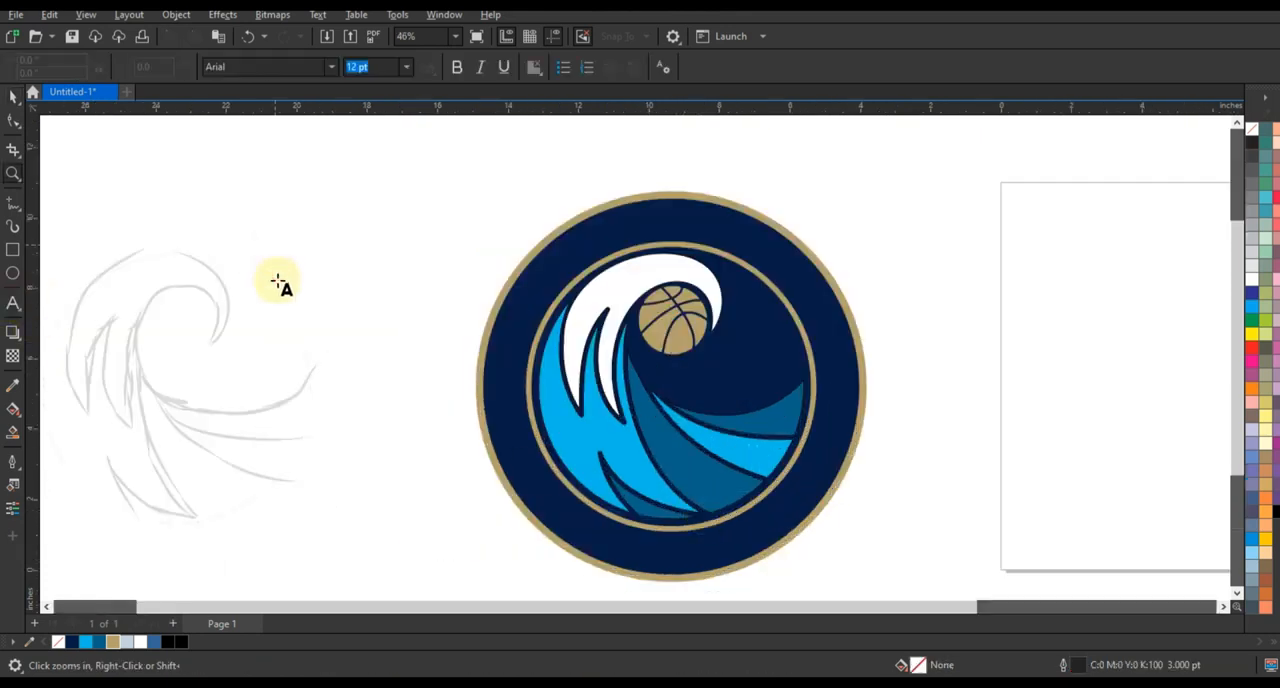
text(ORLANDO)
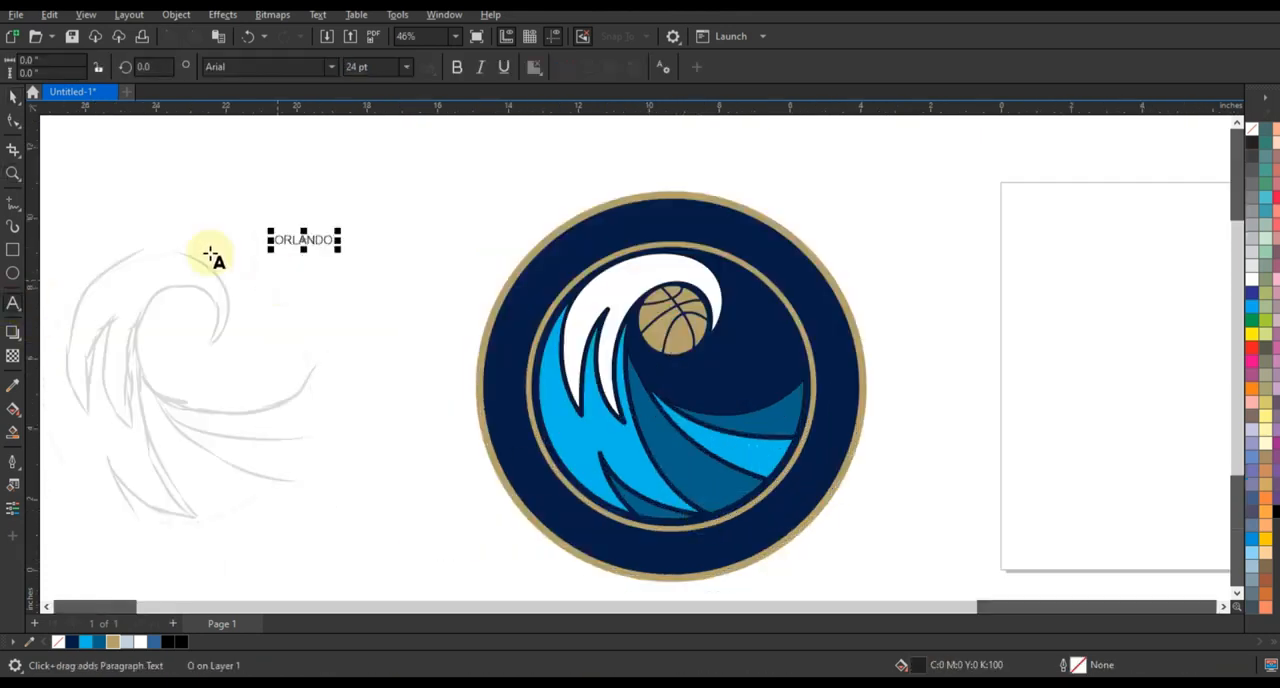
Make the ORLANDO text bold, enlarge it to about 4.96 inches wide and fill it with light grey-blue #C5D1DD
click(13, 96)
click(457, 66)
drag(338, 255, 455, 307)
click(651, 209)
click(394, 249)
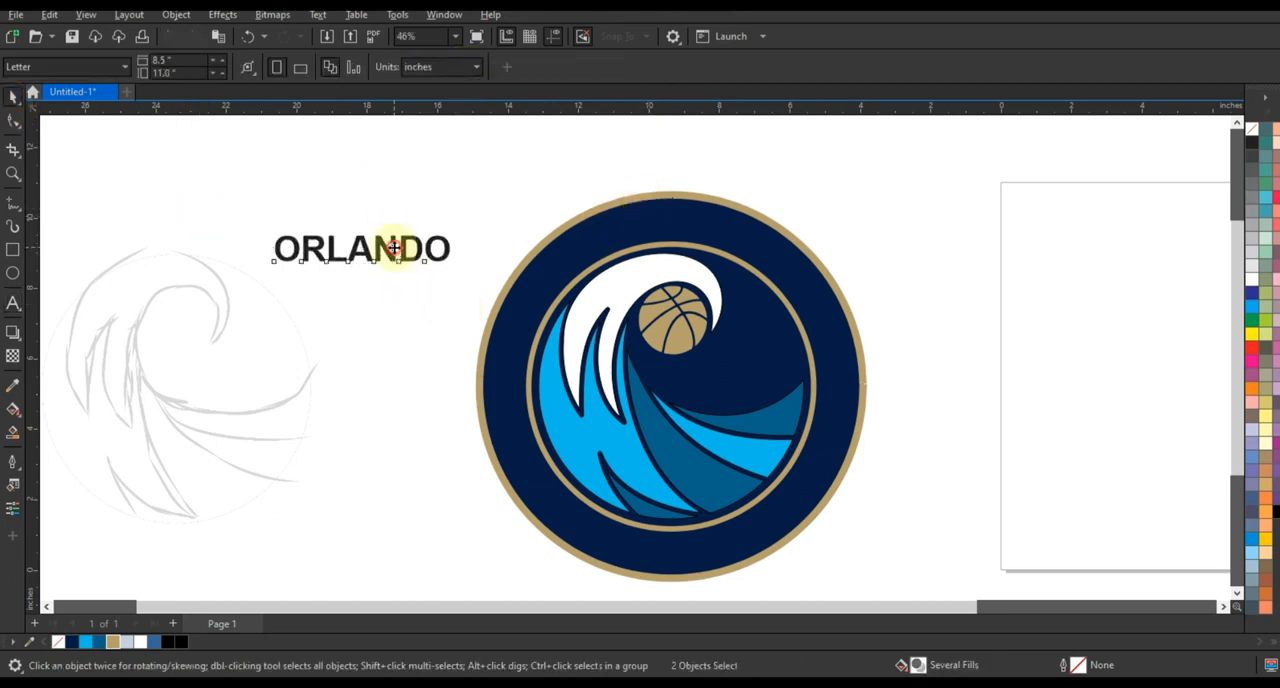
click(129, 641)
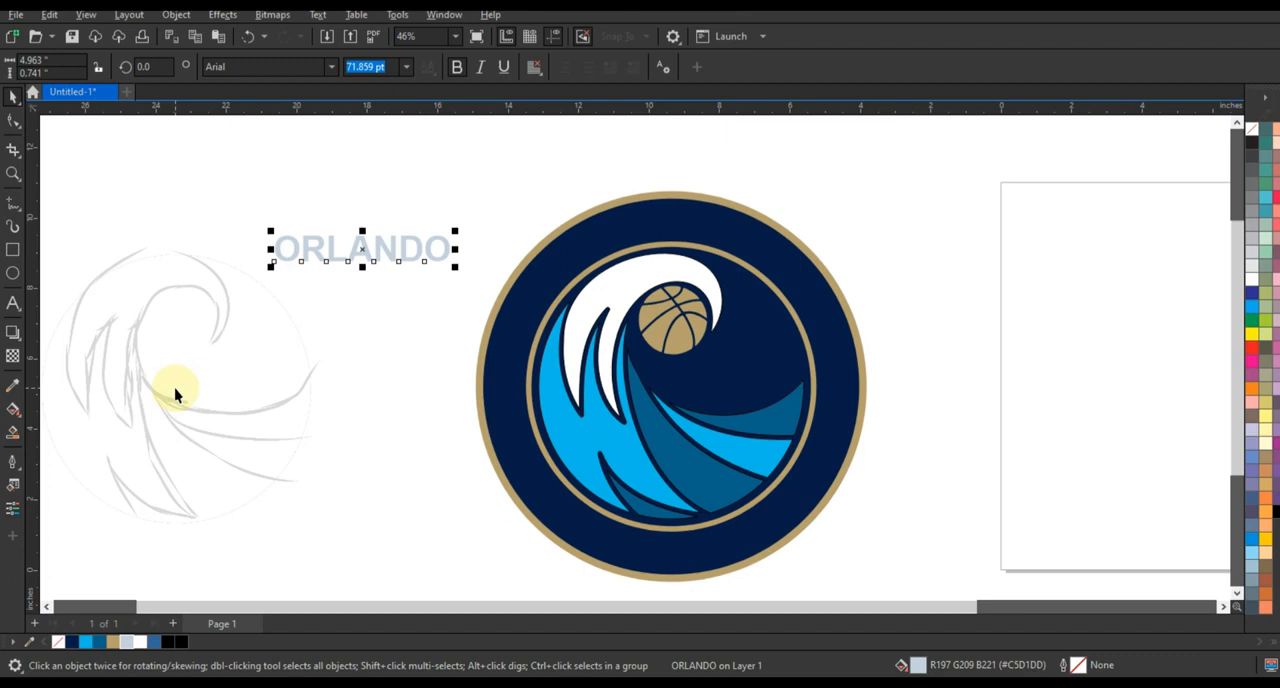
Fit the ORLANDO text to the navy circle's path and offset it inward so it arcs within the upper navy band
shift+click(548, 249)
click(318, 14)
click(345, 234)
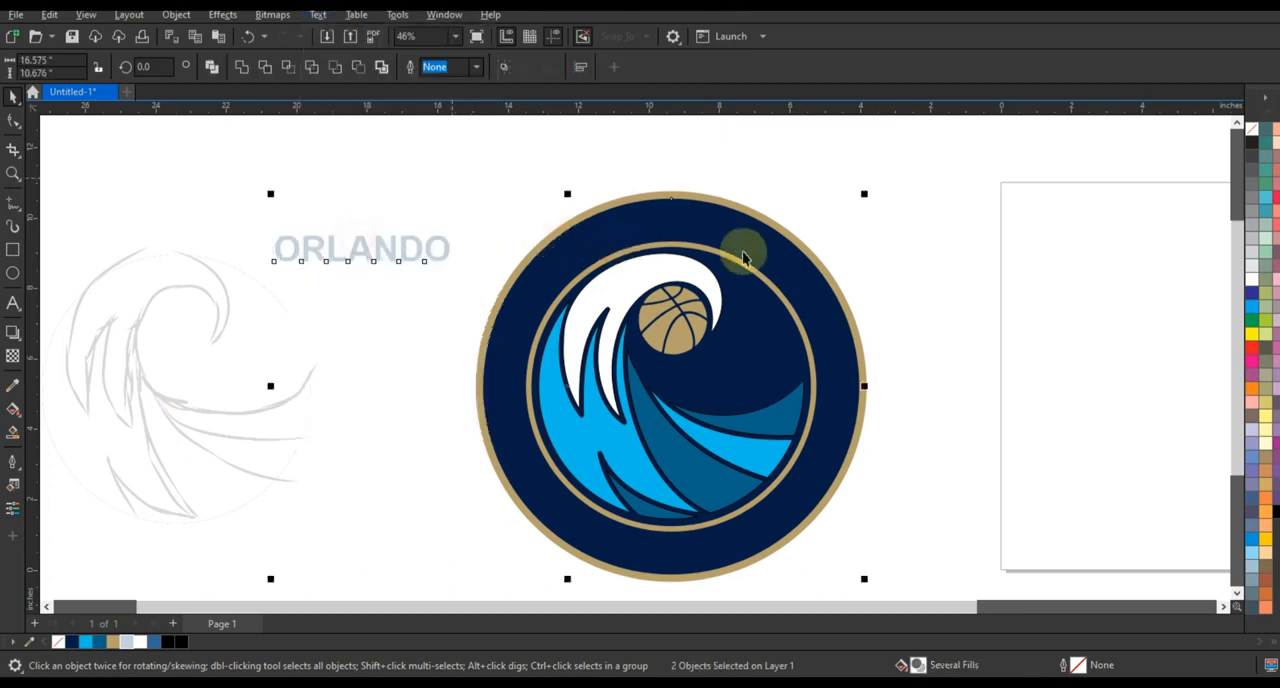
drag(668, 194, 670, 222)
Widen the letter spacing of the curved ORLANDO text so it spreads evenly across the upper part of the ring
click(14, 120)
drag(777, 271, 823, 305)
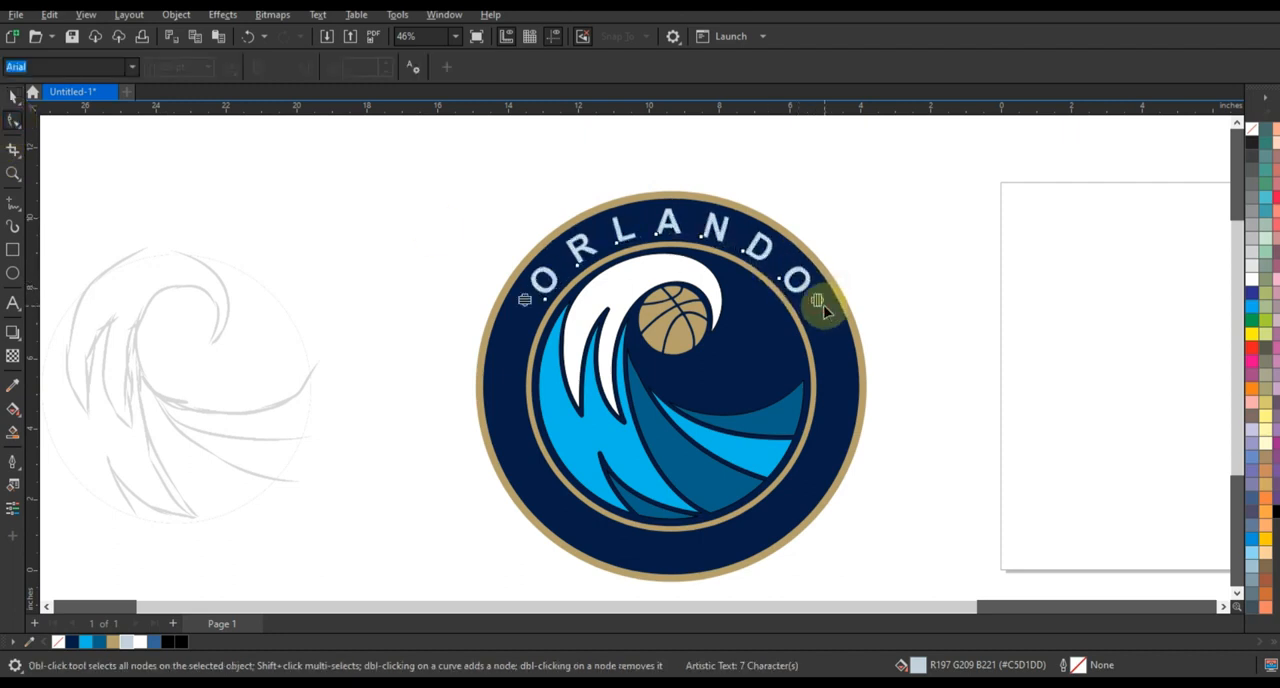
click(13, 99)
click(920, 252)
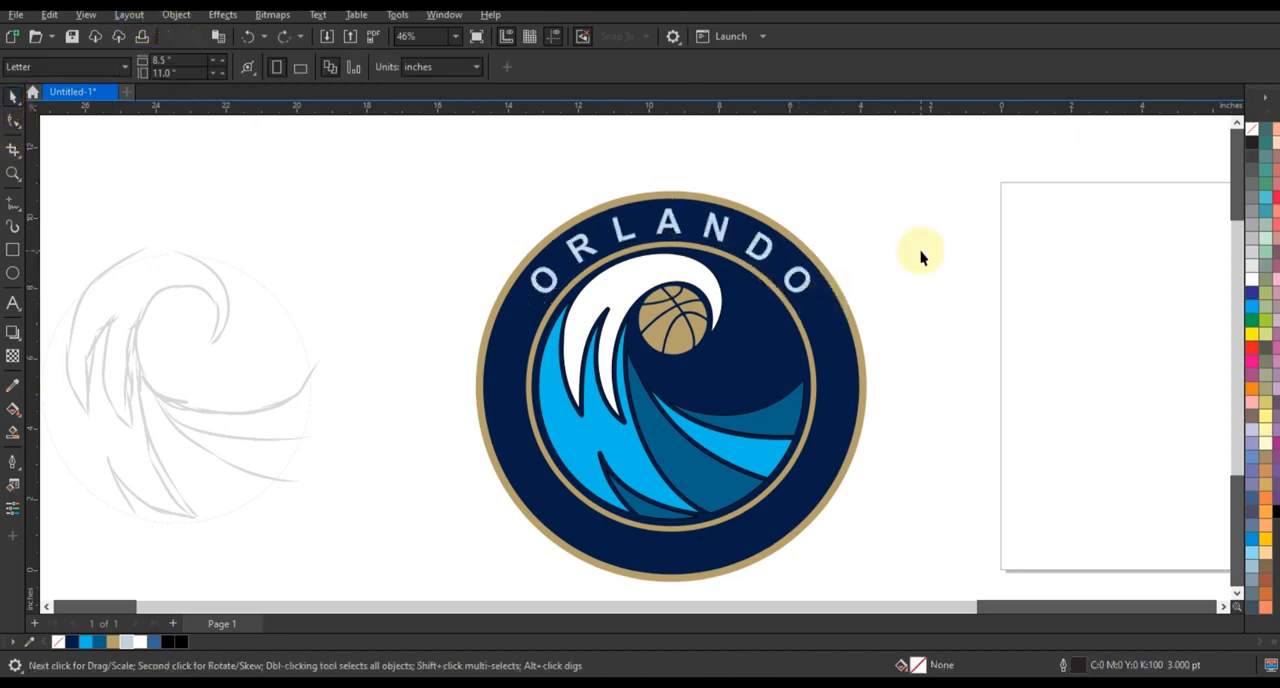
scroll(920, 258, down, 1)
scroll(920, 258, up, 2)
scroll(920, 258, down, 1)
scroll(920, 258, up, 1)
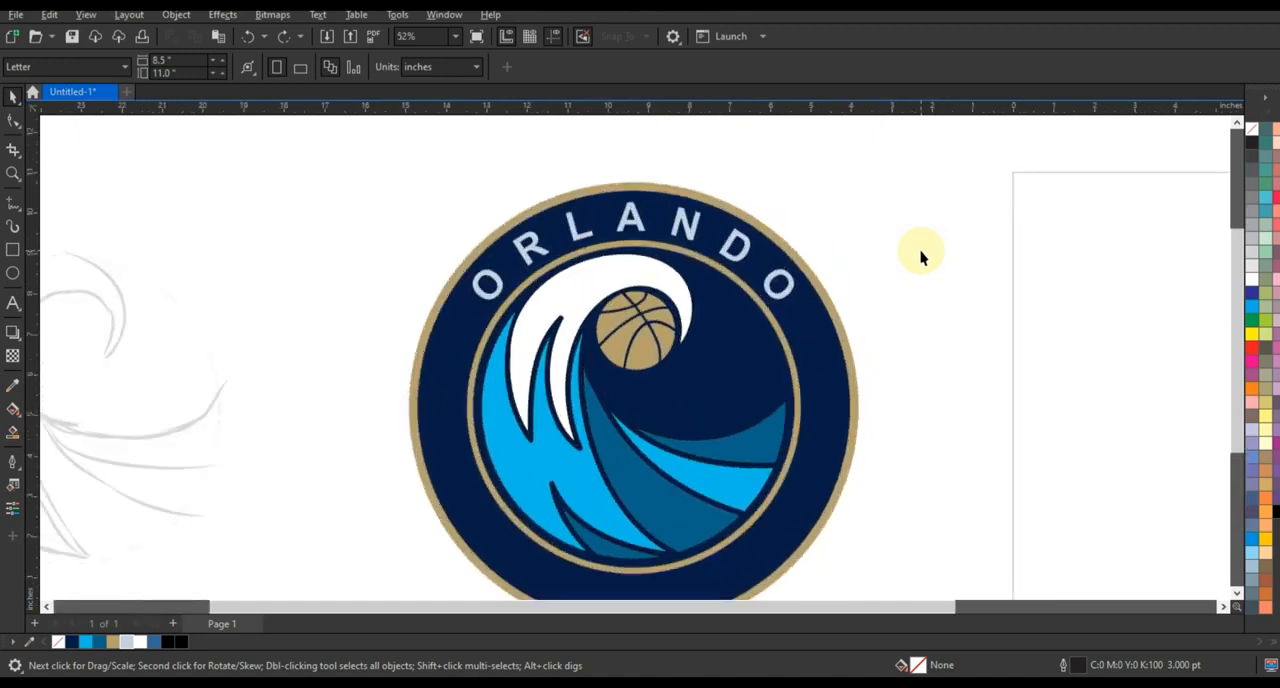